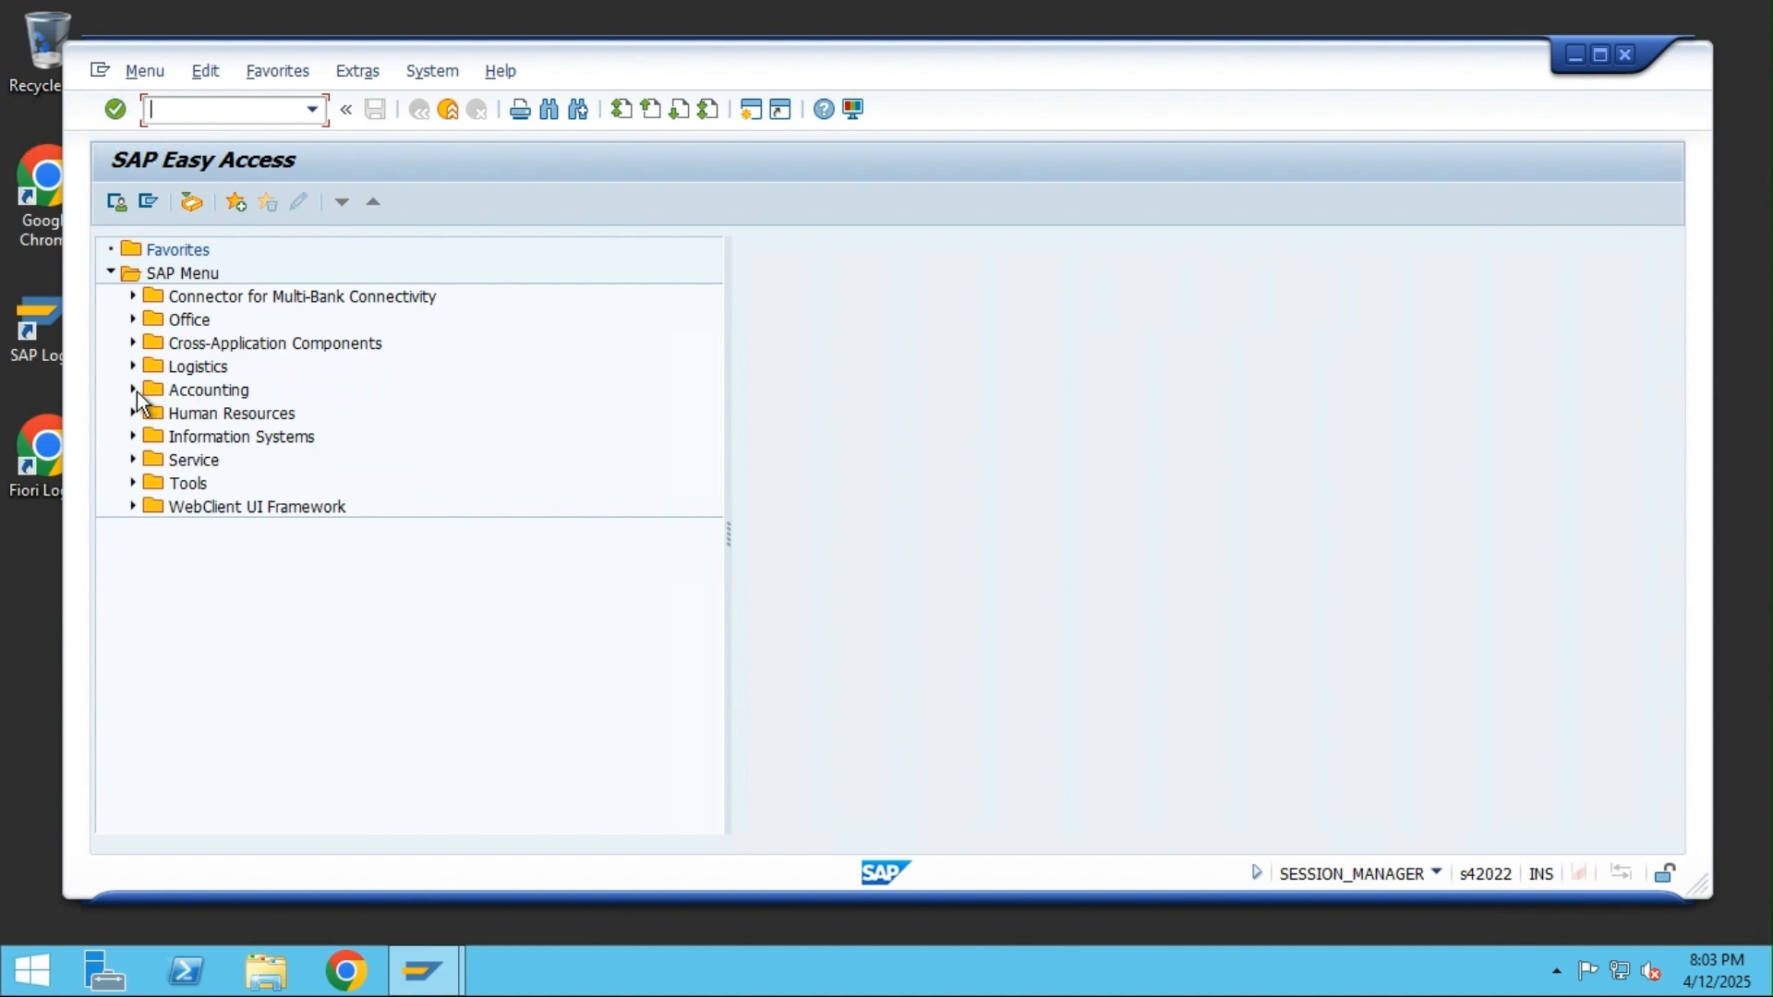
Open the FK01 - Create transaction from the Accounts Payable master records in Financial Accounting
{"action": "left_click", "coordinate": [134, 390]}
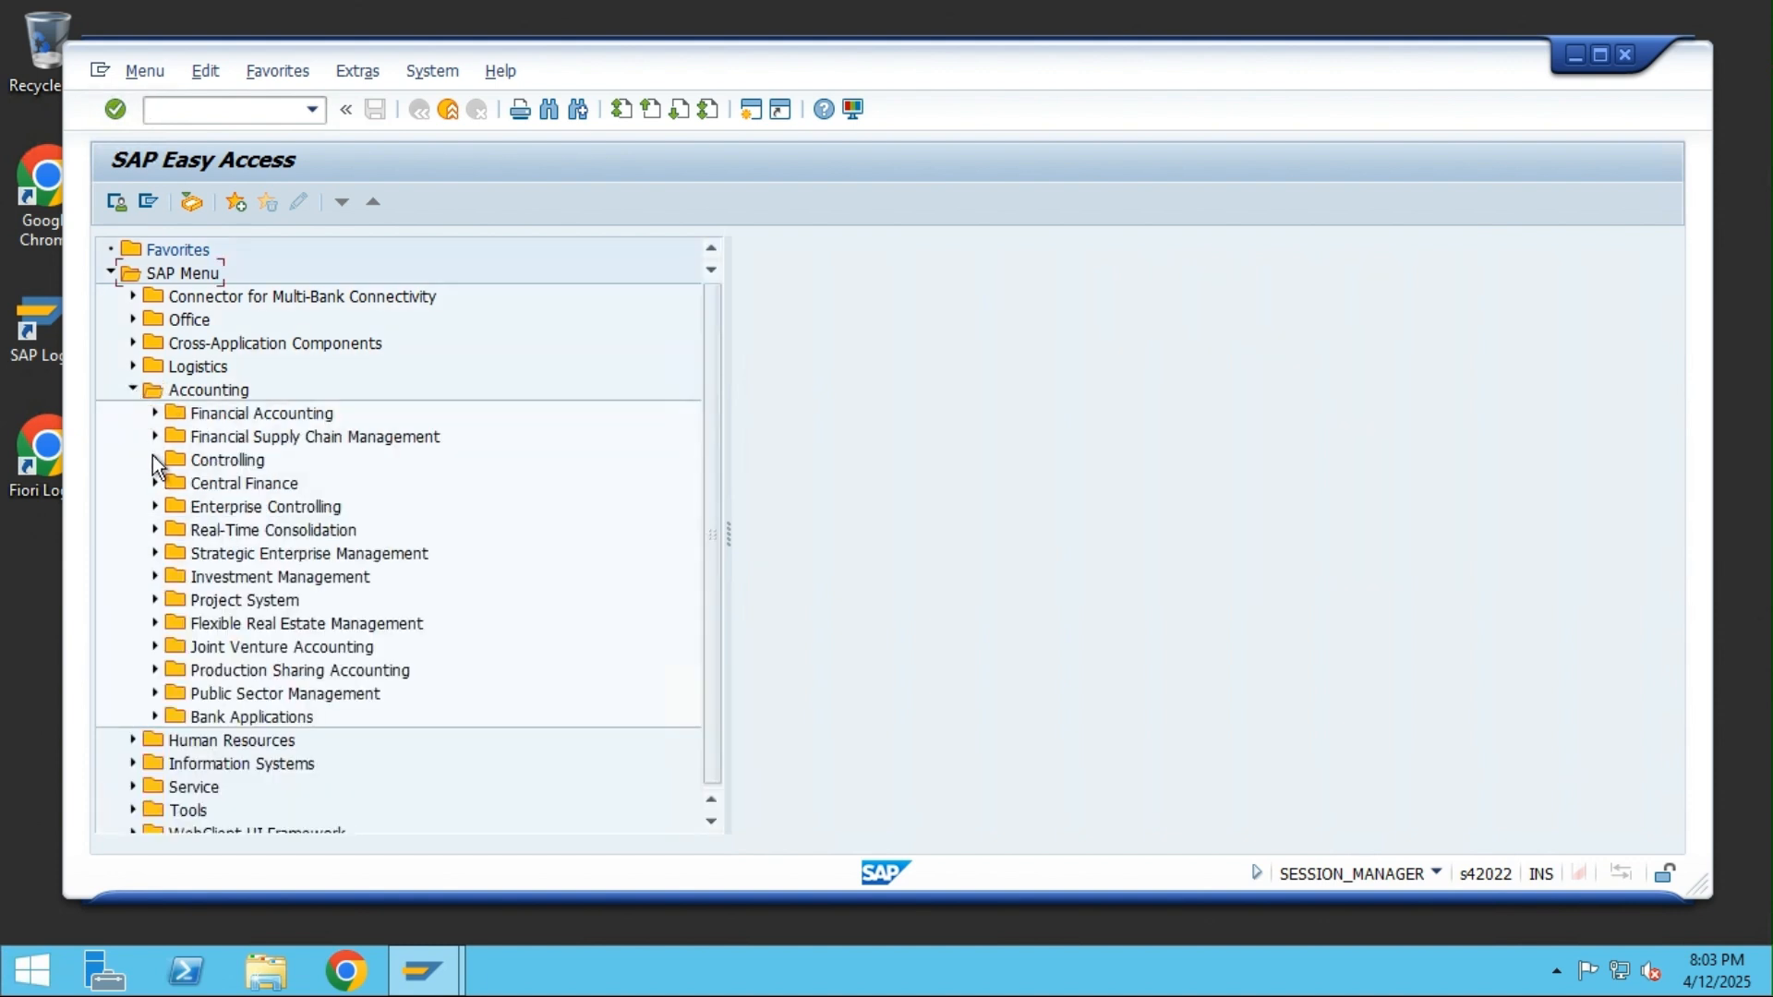
{"action": "left_click", "coordinate": [155, 413]}
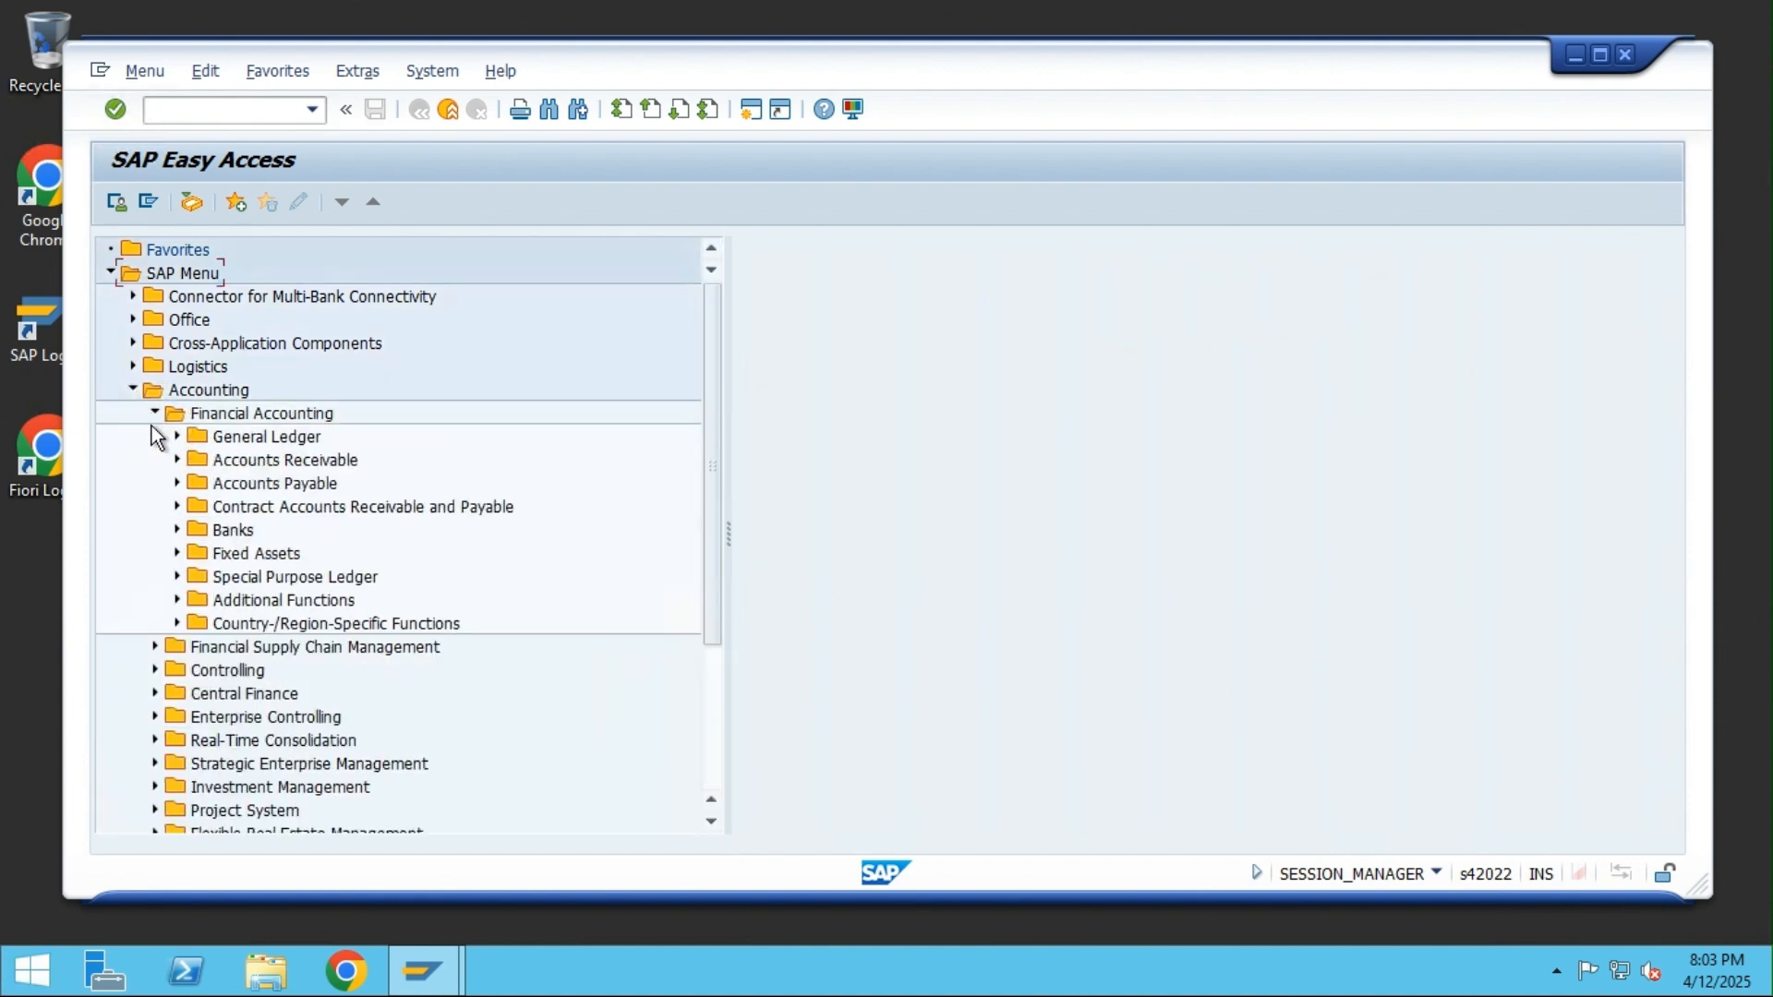
{"action": "left_click", "coordinate": [178, 483]}
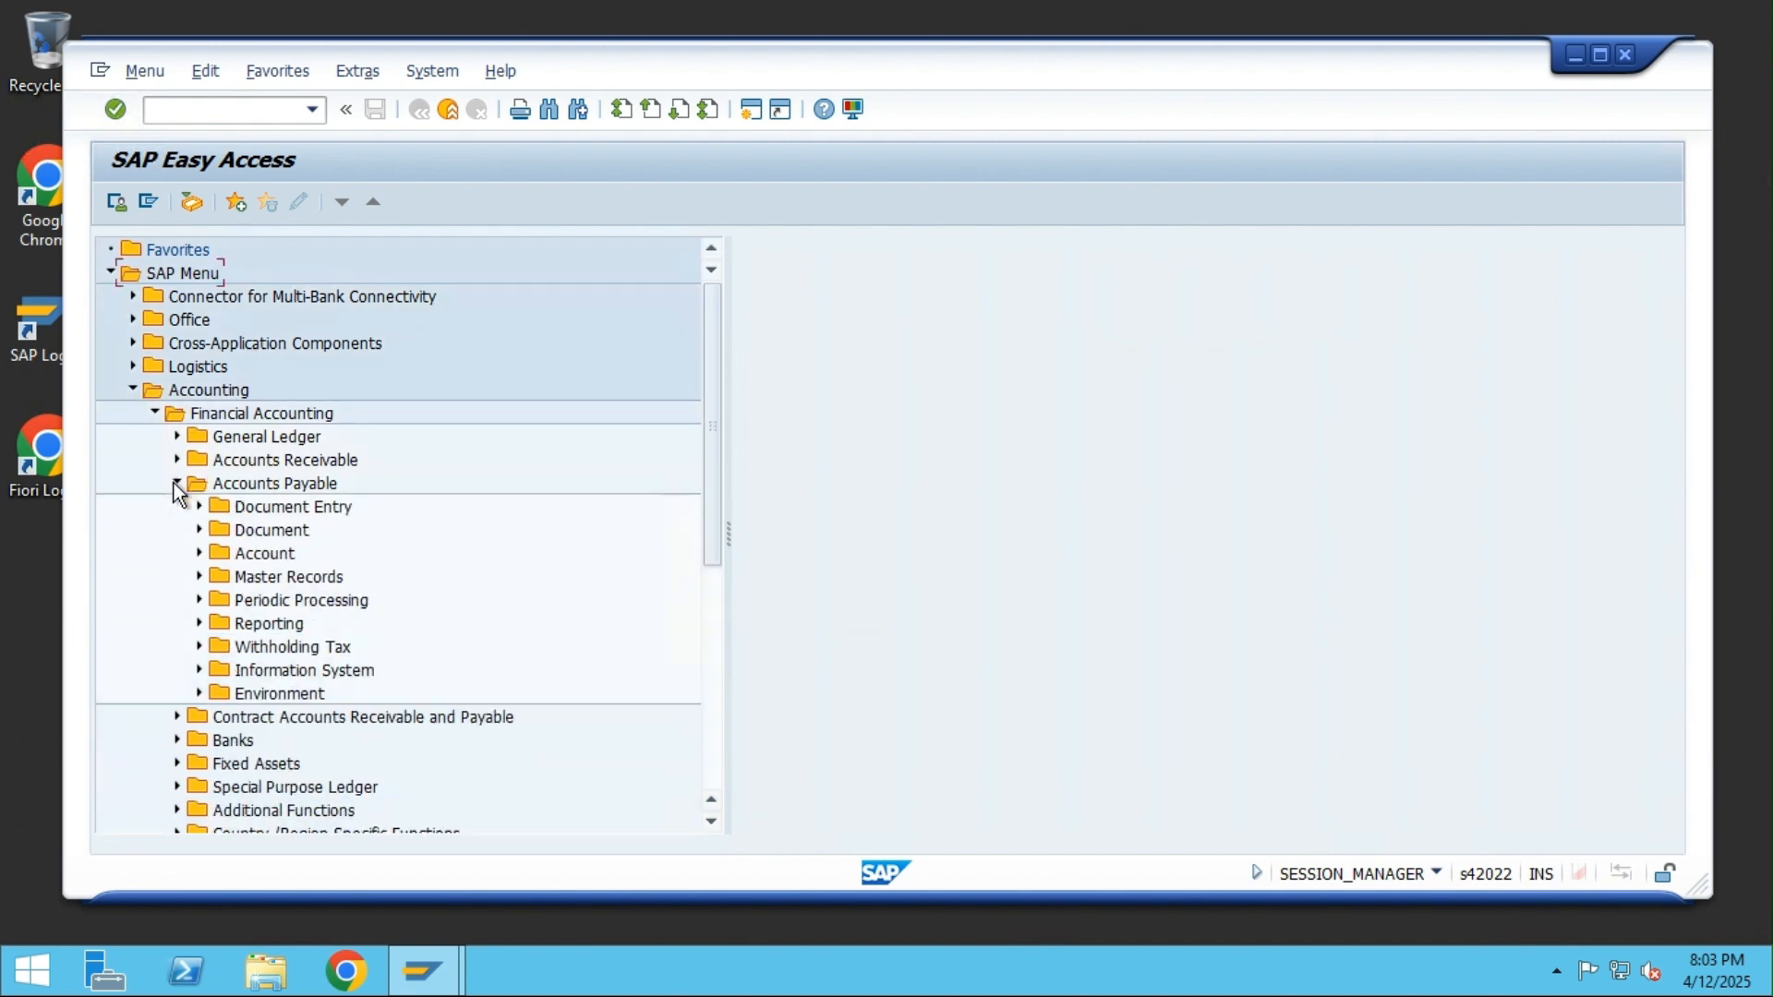
{"action": "left_click", "coordinate": [200, 576]}
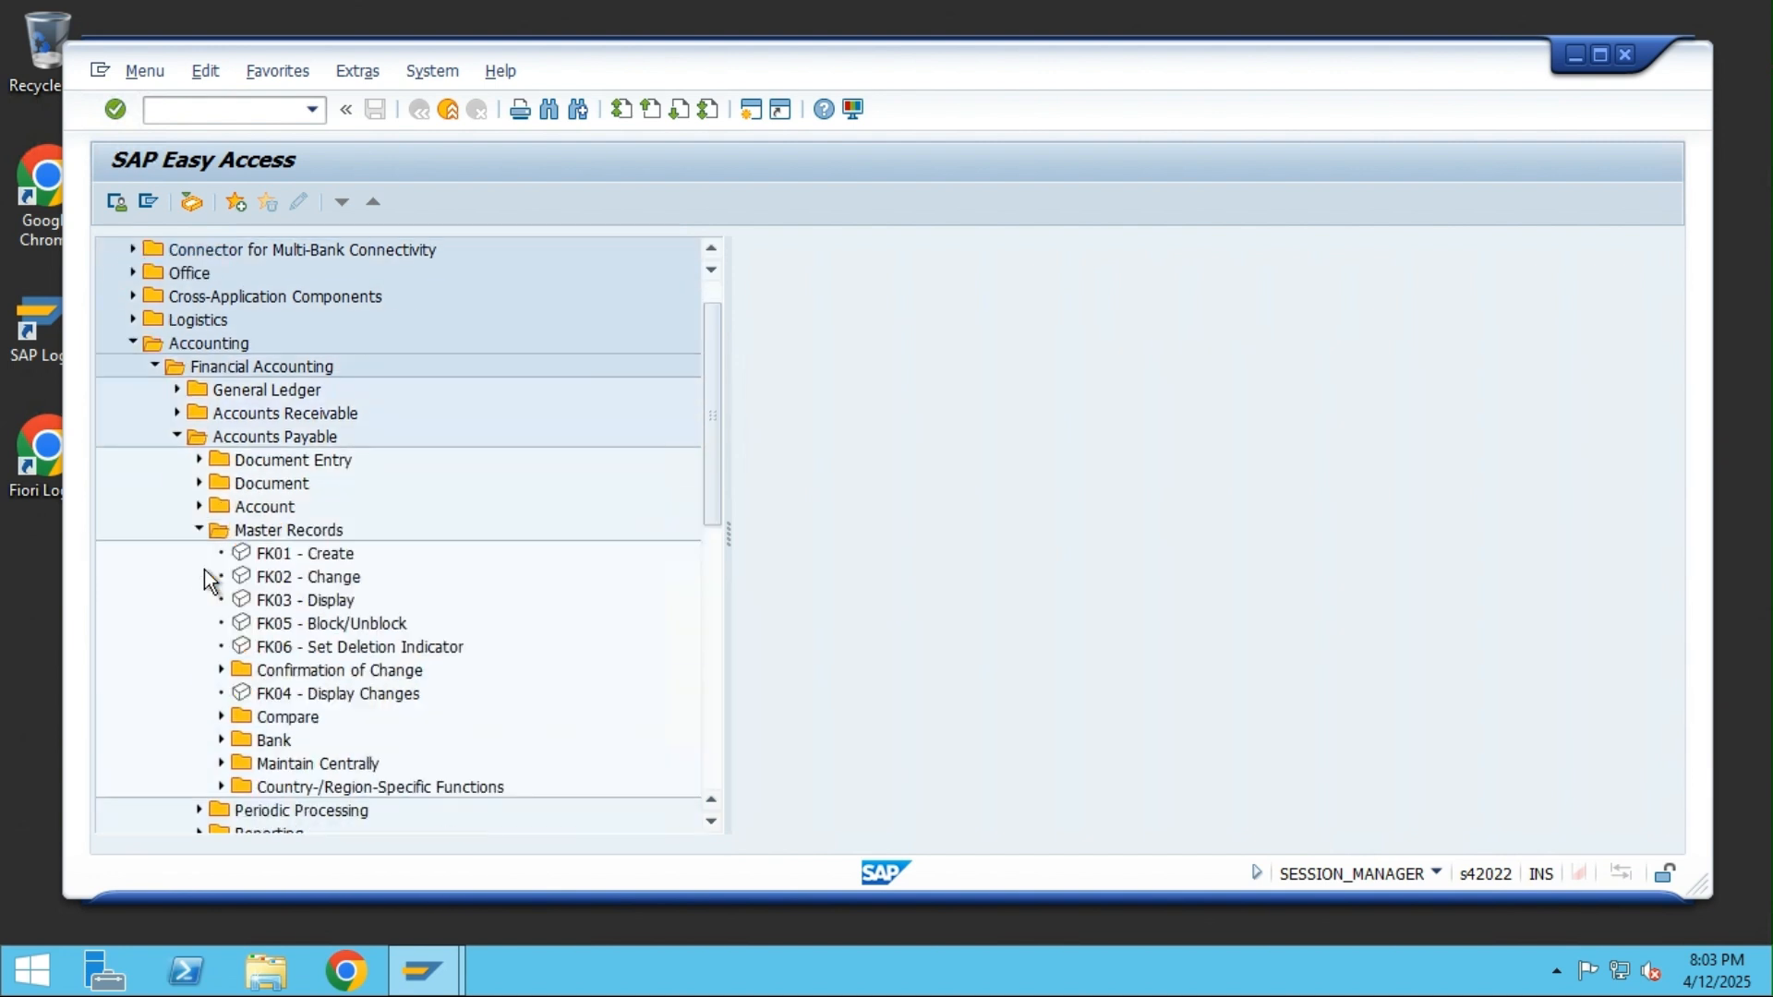
{"action": "double_click", "coordinate": [281, 554]}
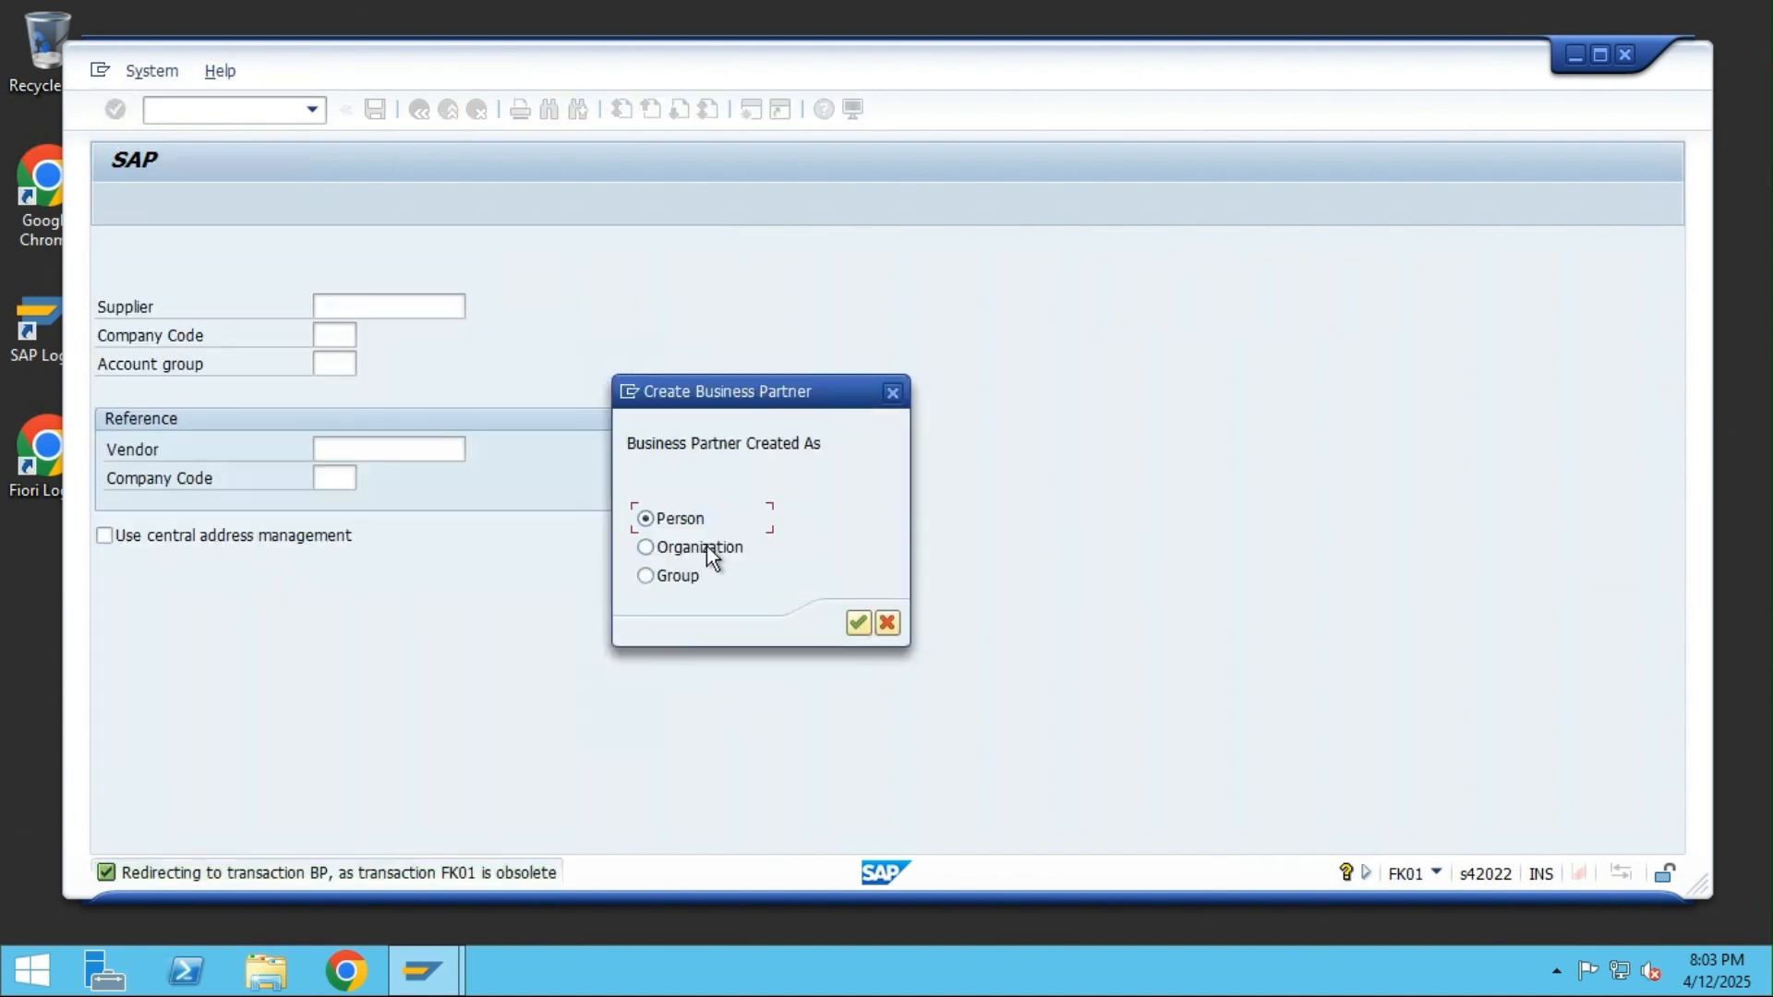
Start a new business partner as an organization in BP role FLVN00 Supplier (Fin.Accounting)
{"action": "left_click", "coordinate": [706, 546]}
{"action": "left_click", "coordinate": [857, 619]}
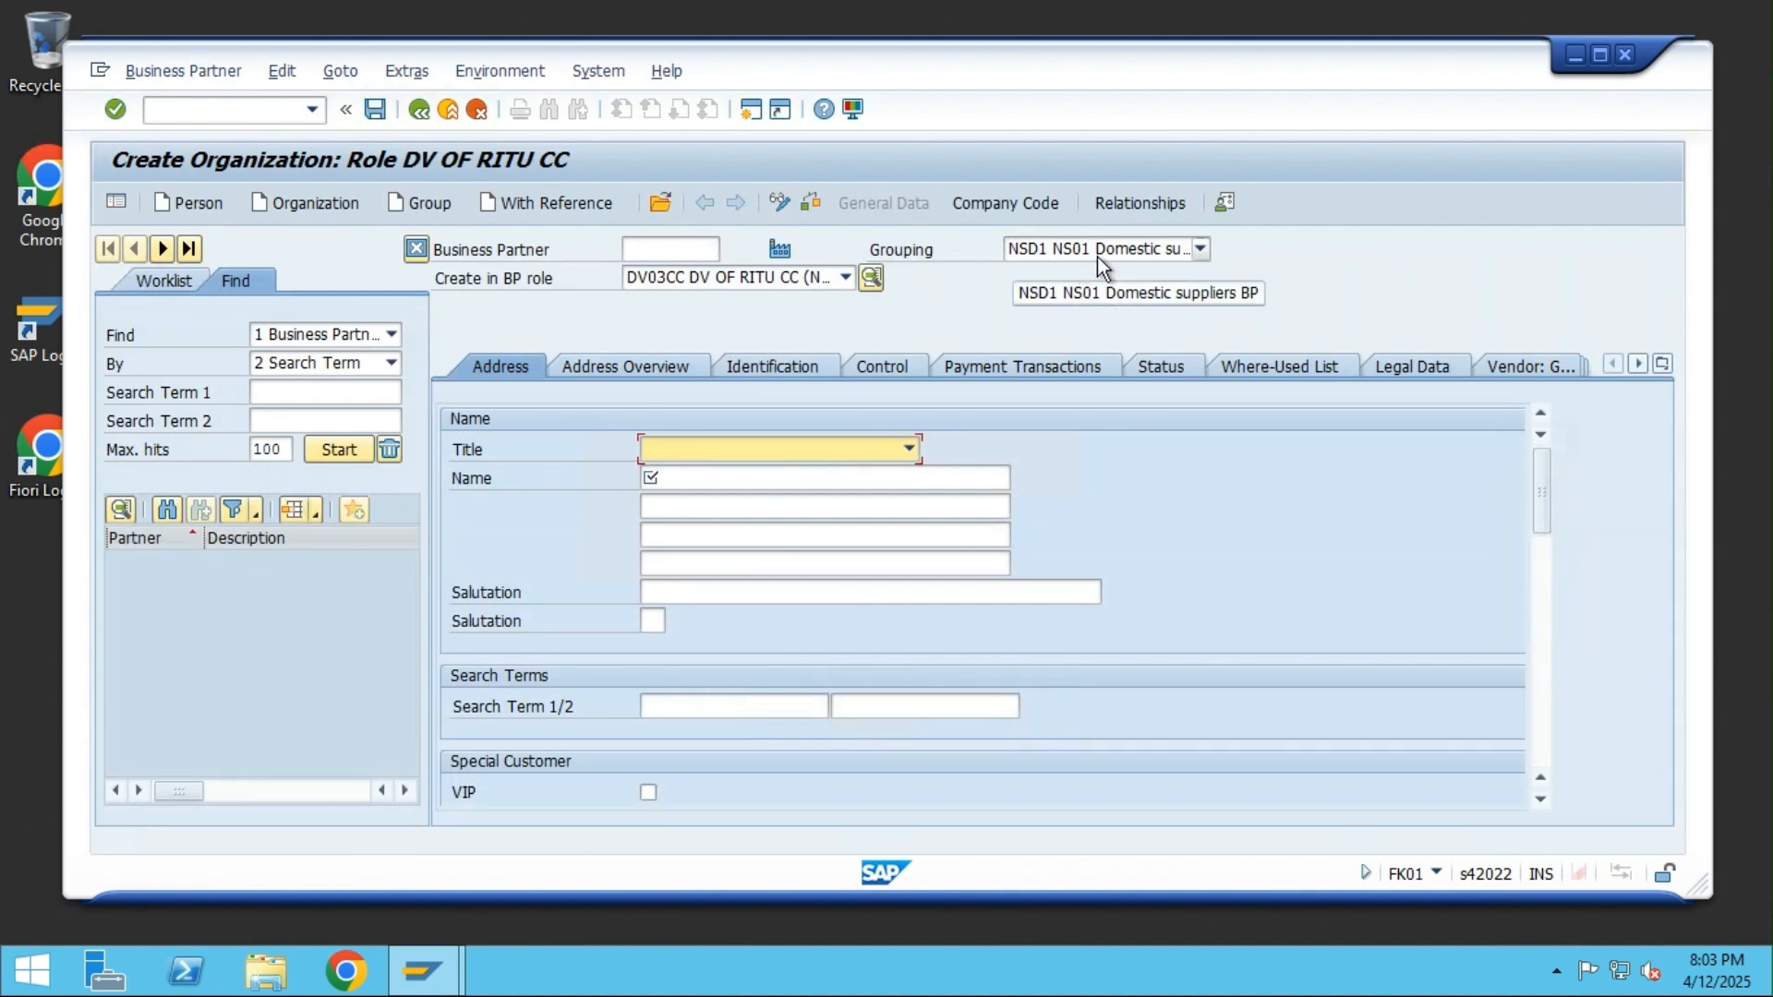
{"action": "left_click", "coordinate": [844, 279]}
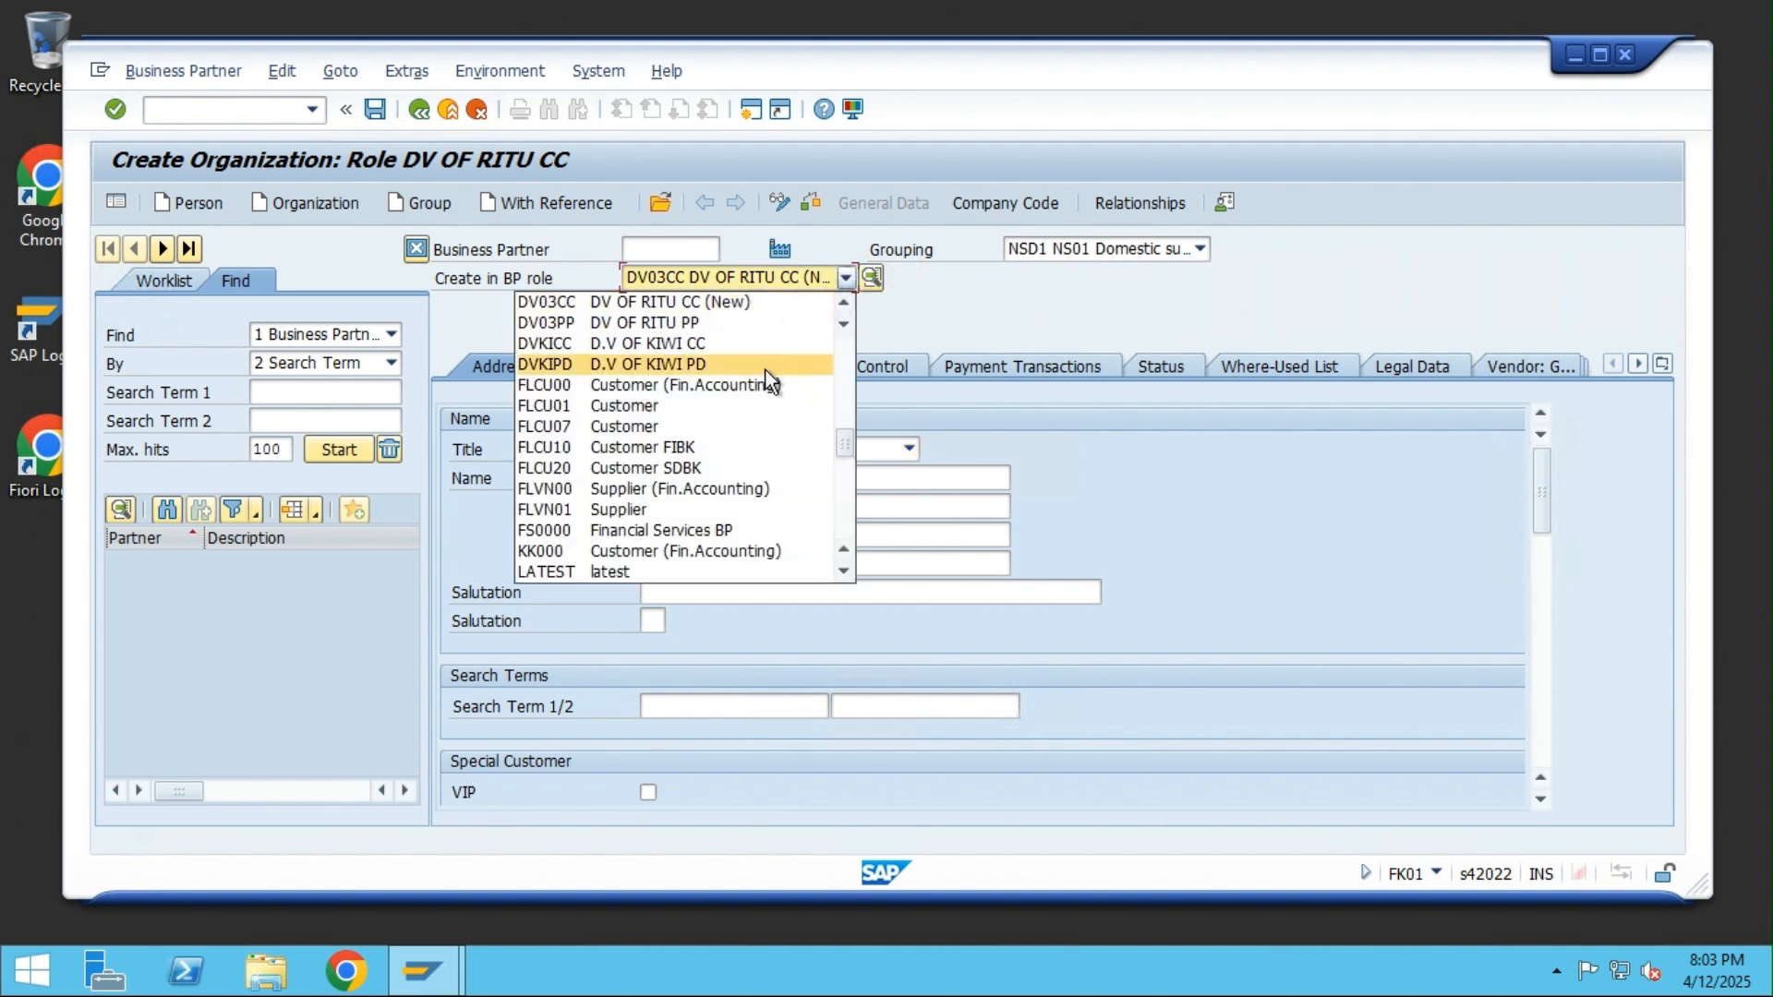
{"action": "left_click", "coordinate": [641, 489]}
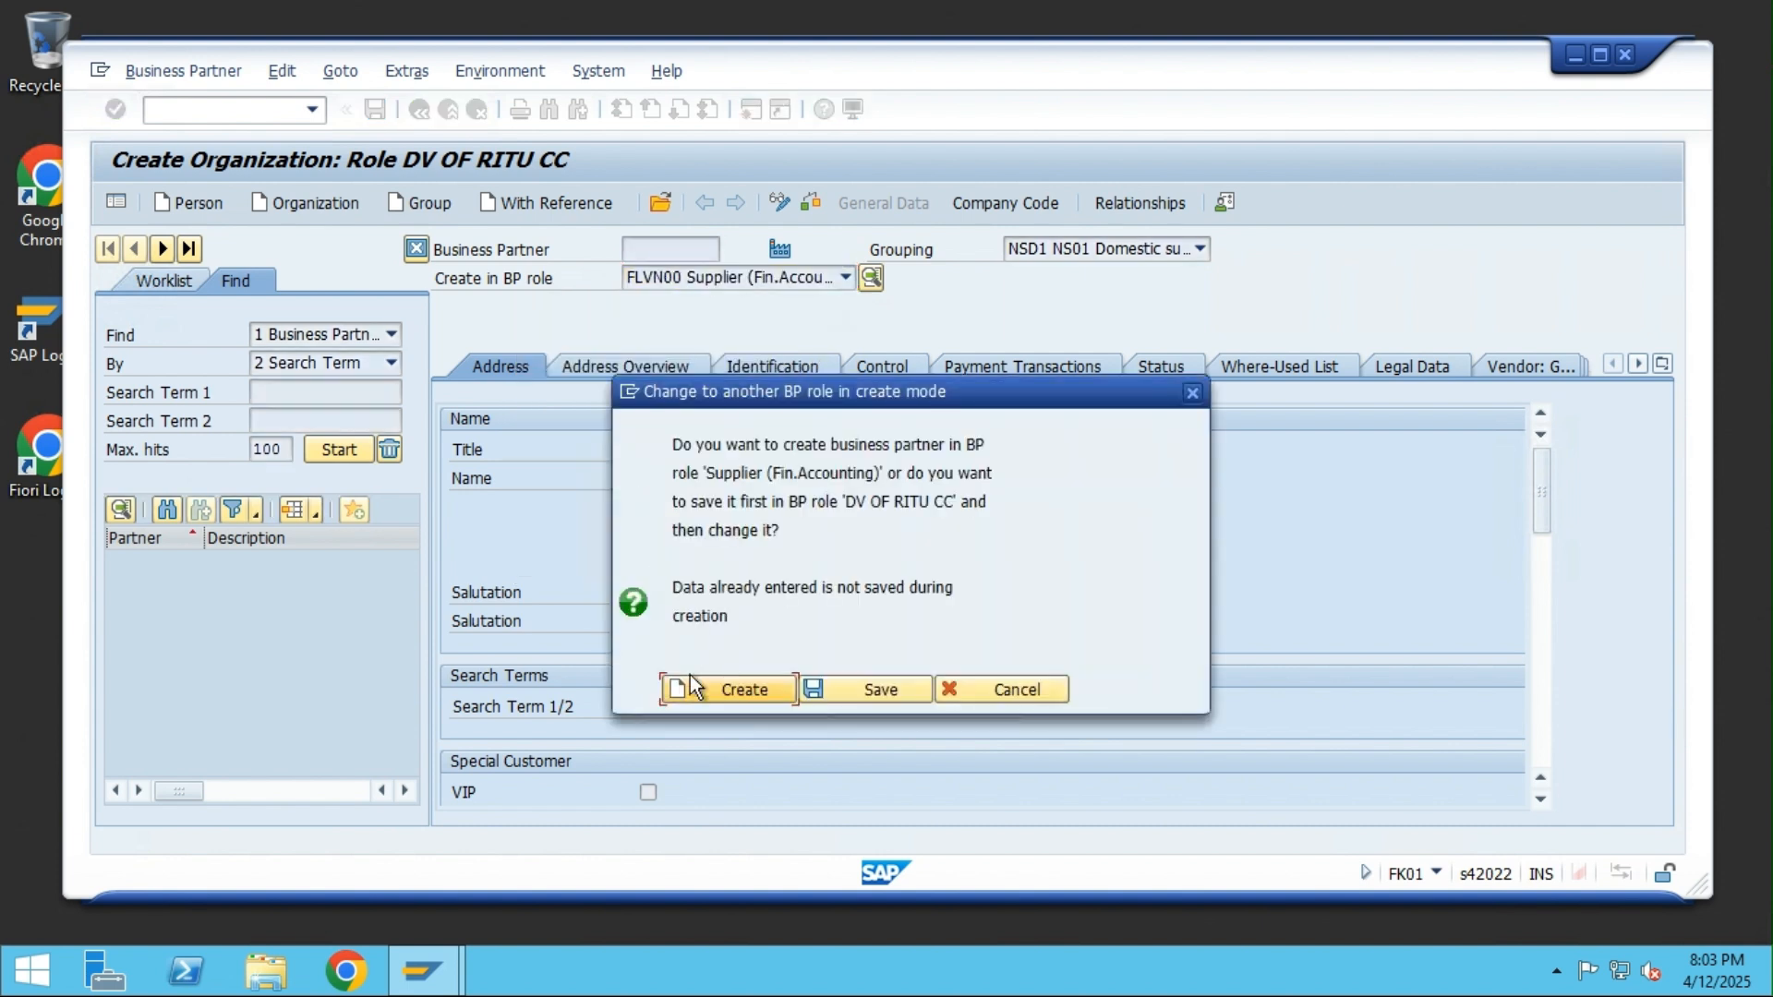
{"action": "left_click", "coordinate": [715, 690]}
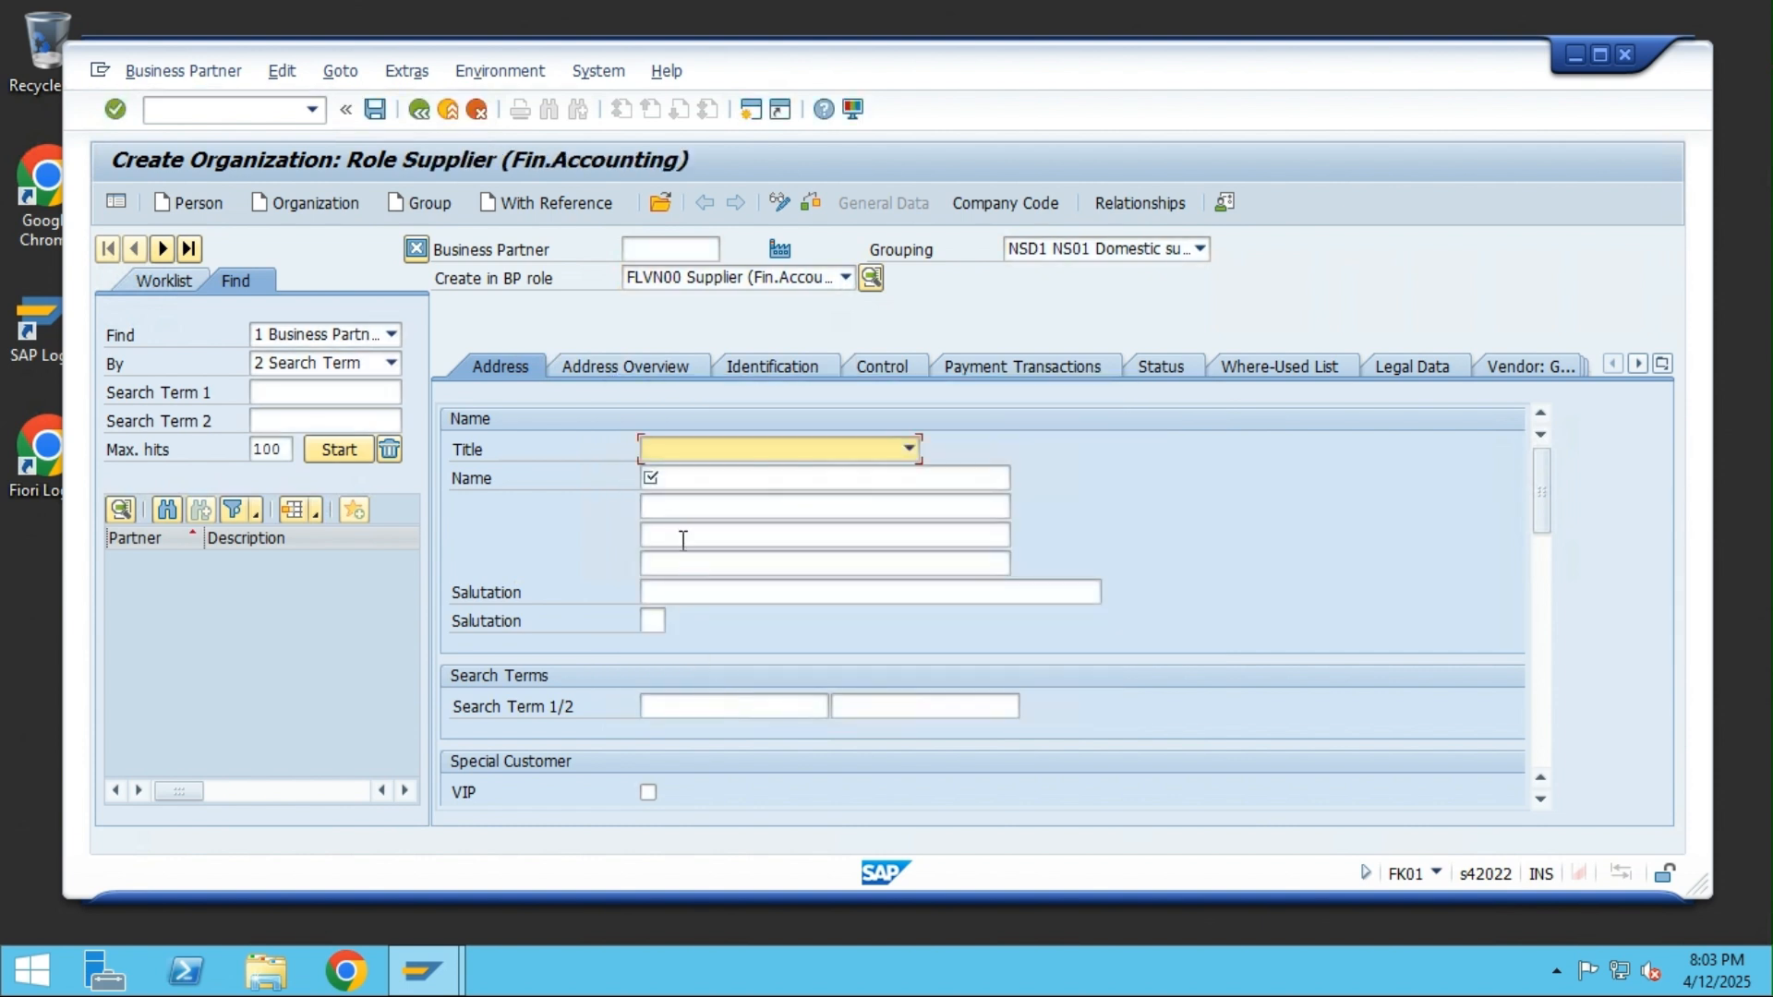
Enter Dom Supplier # 1 for NS01 as the organization's name
{"action": "left_click", "coordinate": [687, 487]}
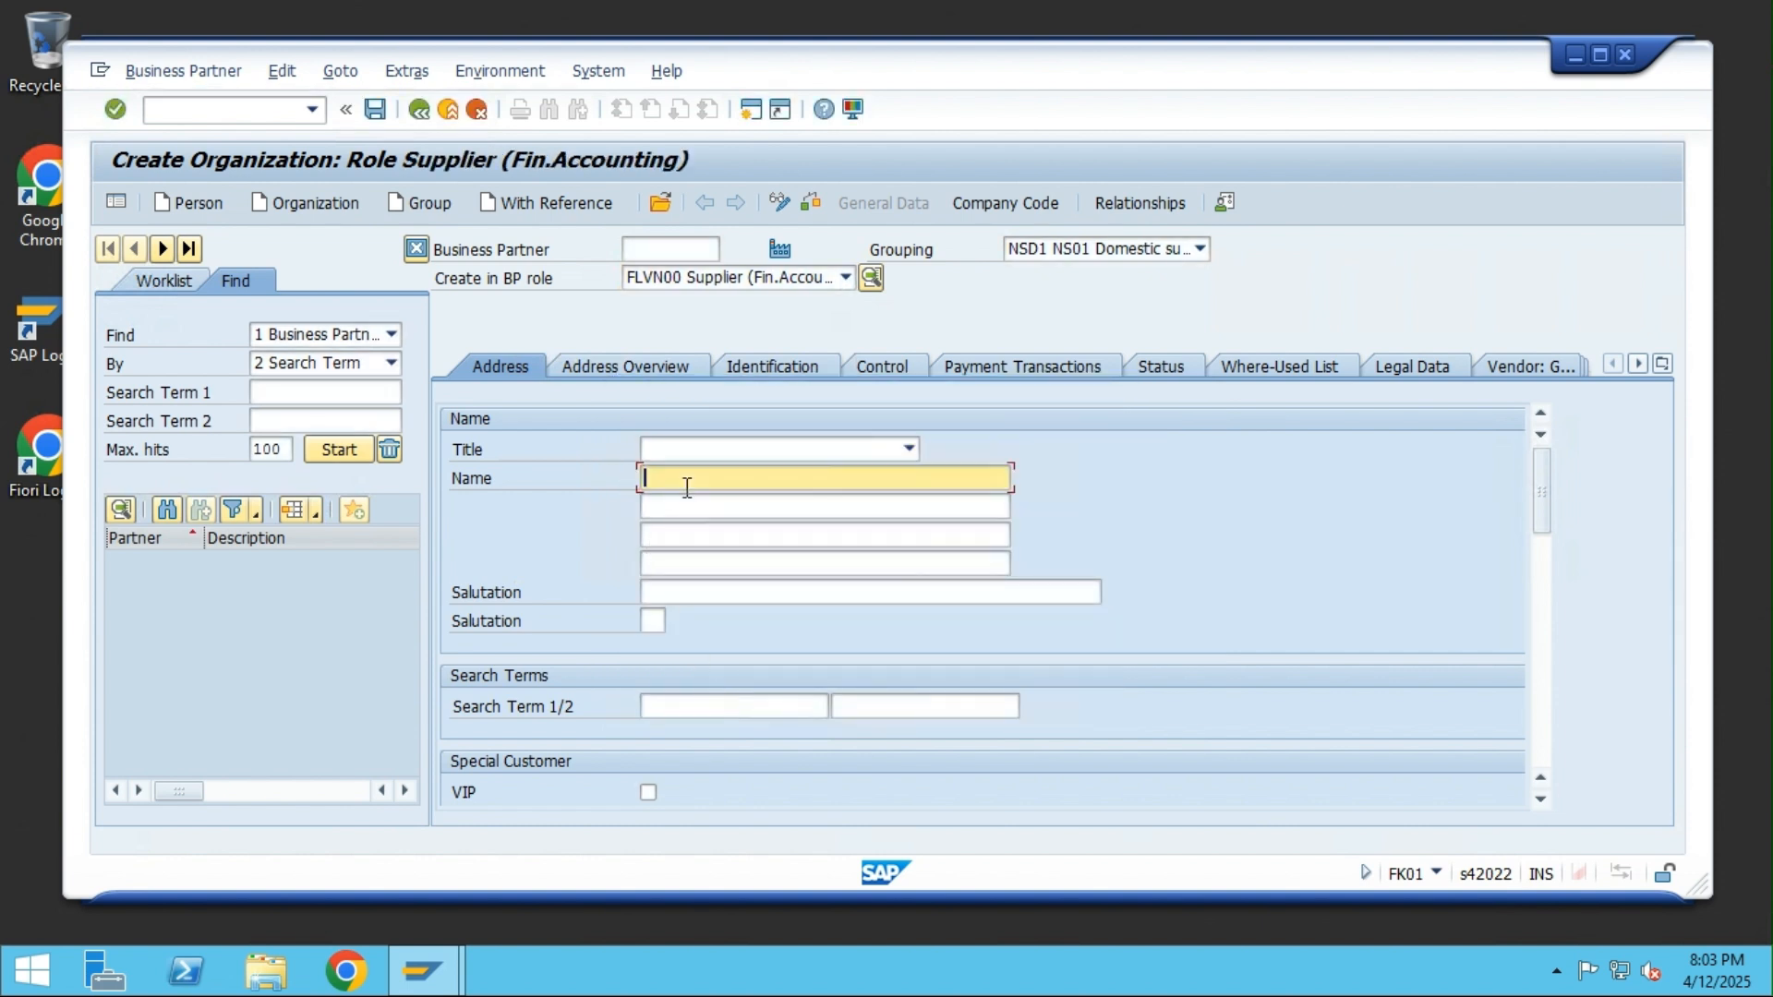
{"action": "type", "text": "Dom Supplier # 1 dfo"}
{"action": "key", "text": "BackSpace"}
{"action": "key", "text": "BackSpace"}
{"action": "key", "text": "BackSpace"}
{"action": "type", "text": "for NS01"}
Set the supplier's search terms to NS01 and NSD1
{"action": "scroll", "coordinate": [687, 489], "scroll_direction": "down", "scroll_amount": 2}
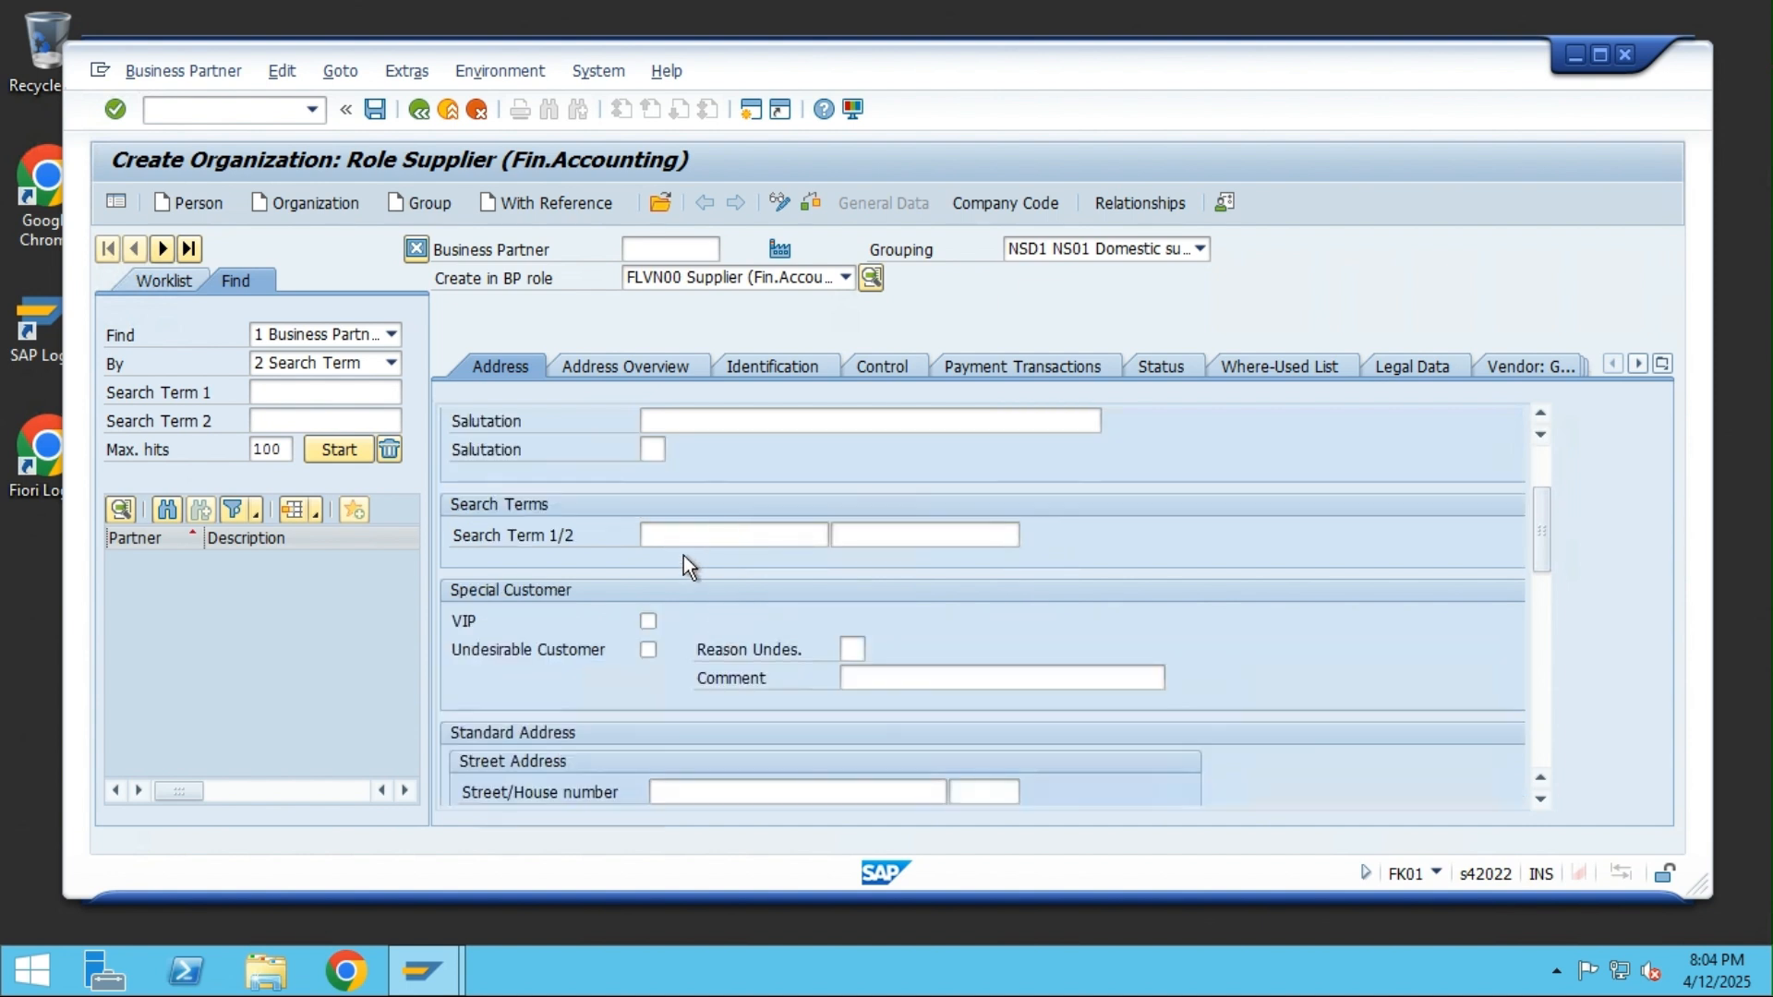
{"action": "left_click", "coordinate": [687, 533]}
{"action": "type", "text": "NS01"}
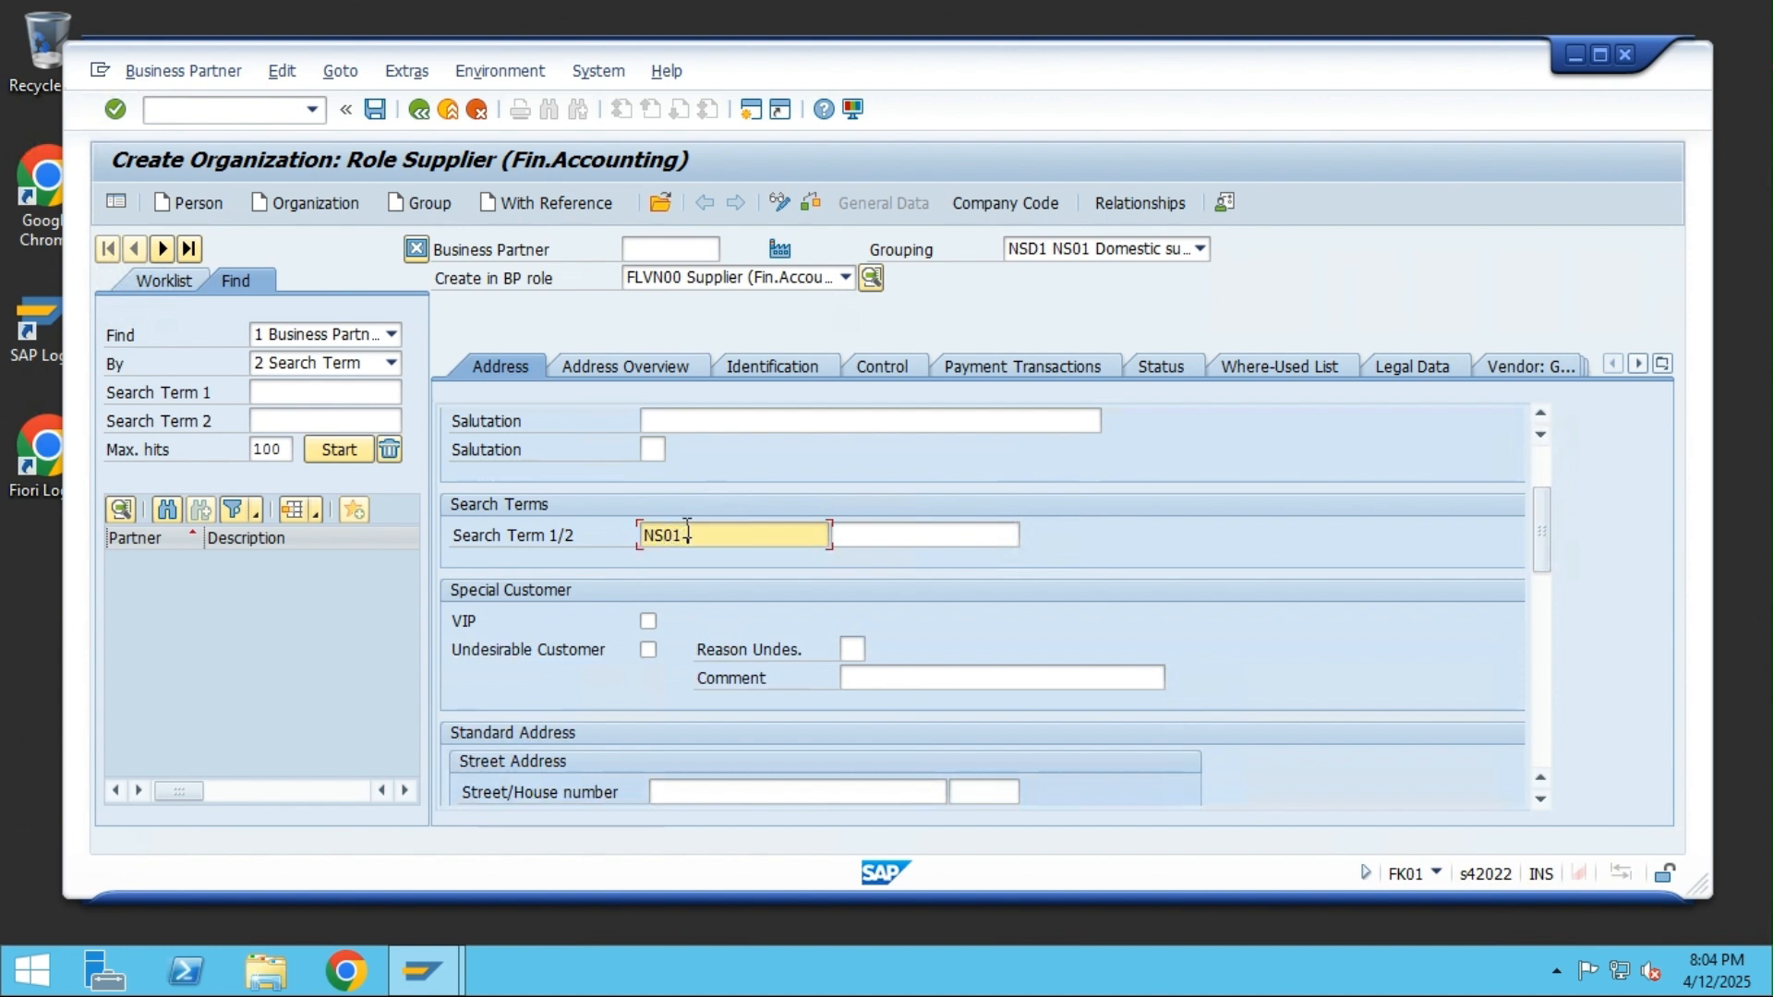
{"action": "key", "text": "Tab"}
{"action": "type", "text": "NSD1"}
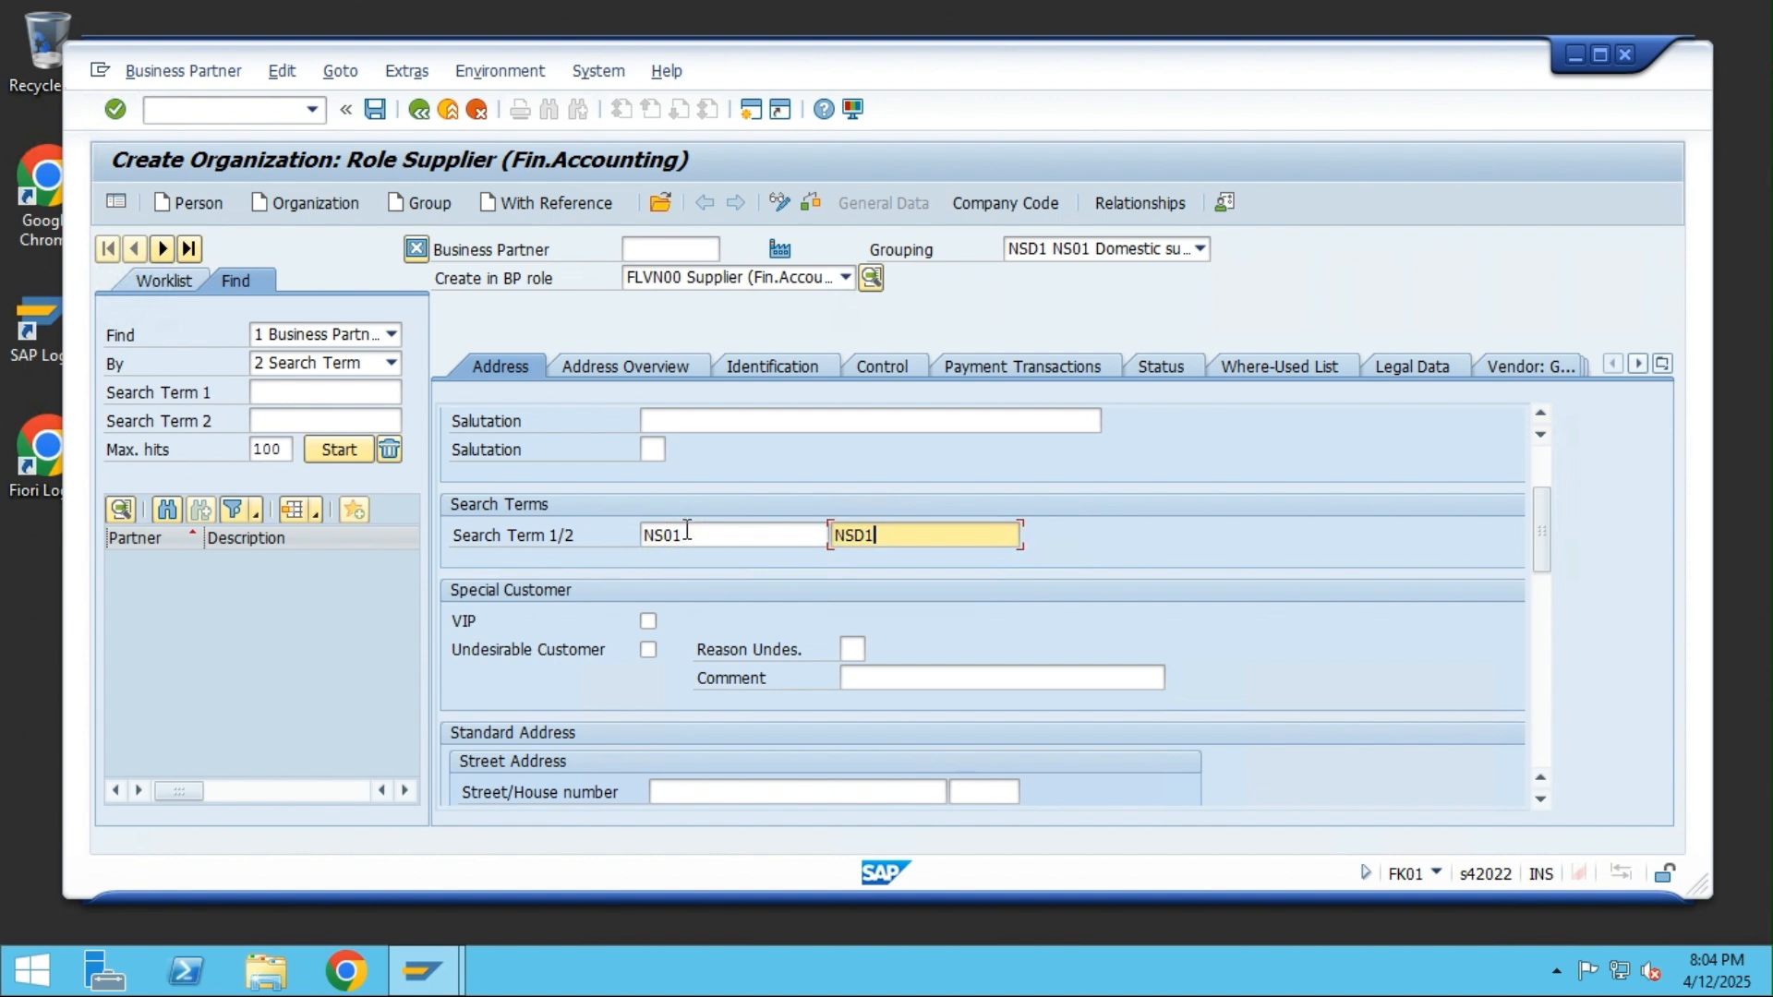
Enter the supplier's street and house number in the standard address
{"action": "scroll", "coordinate": [687, 534], "scroll_direction": "down", "scroll_amount": 2}
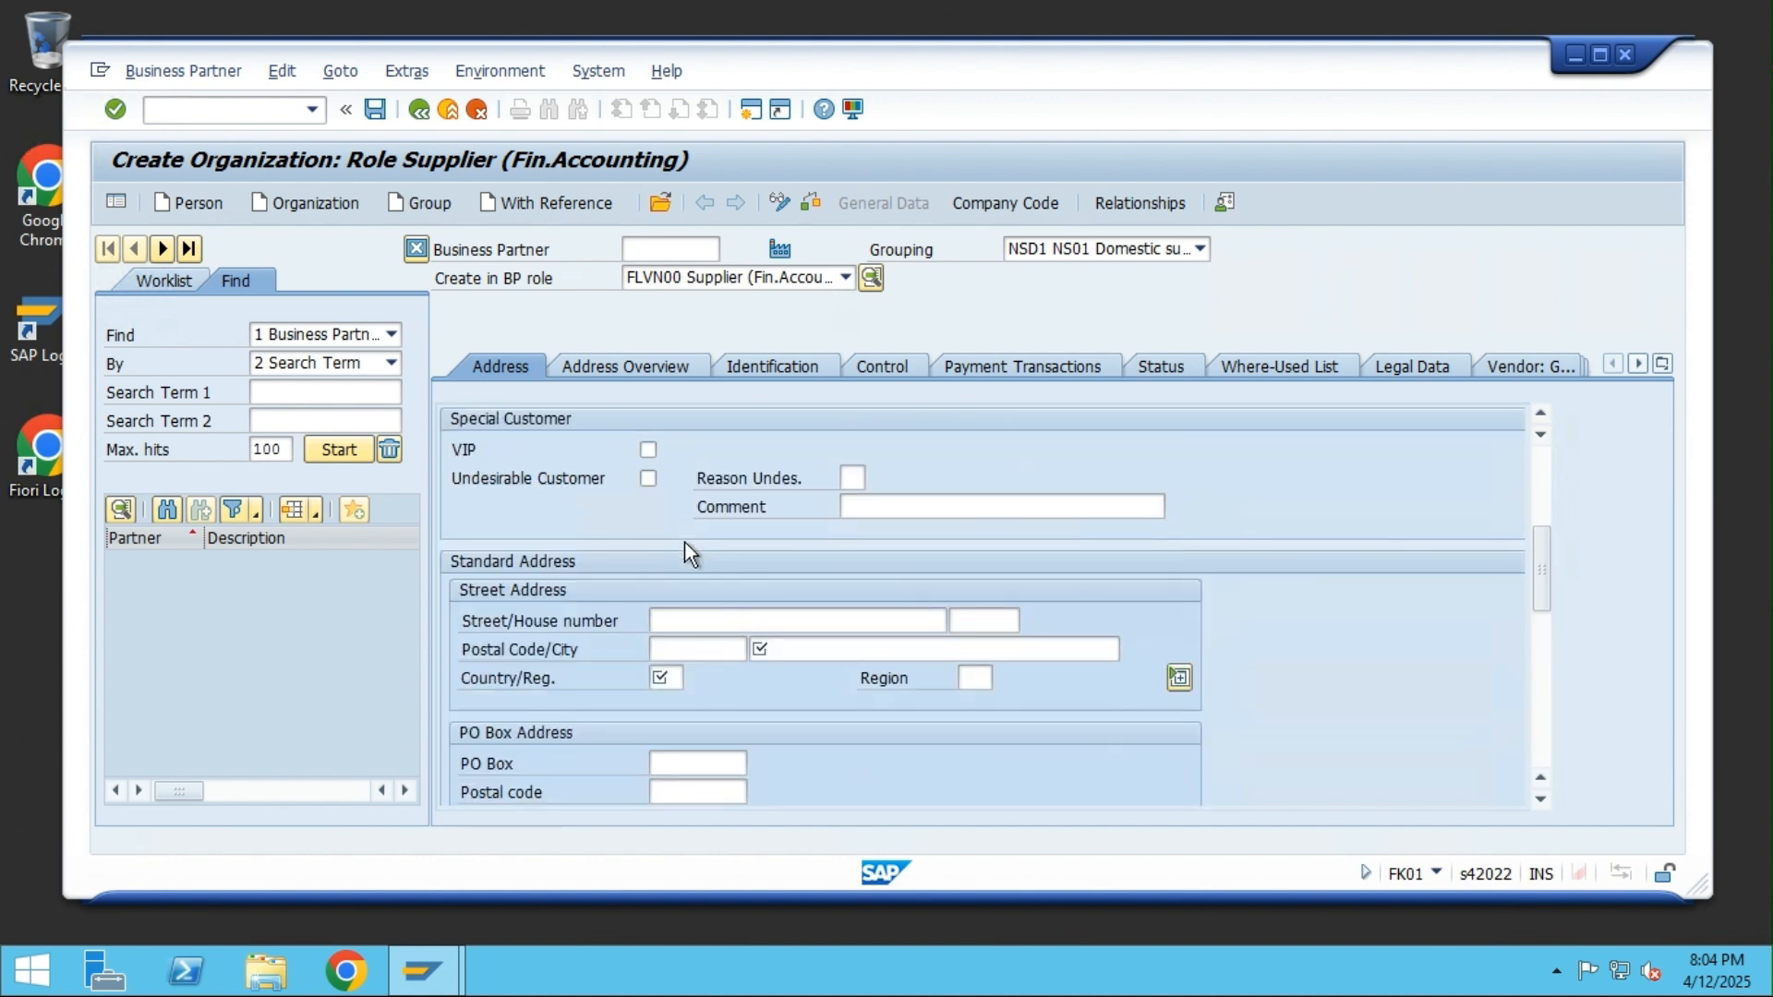
{"action": "left_click", "coordinate": [834, 646]}
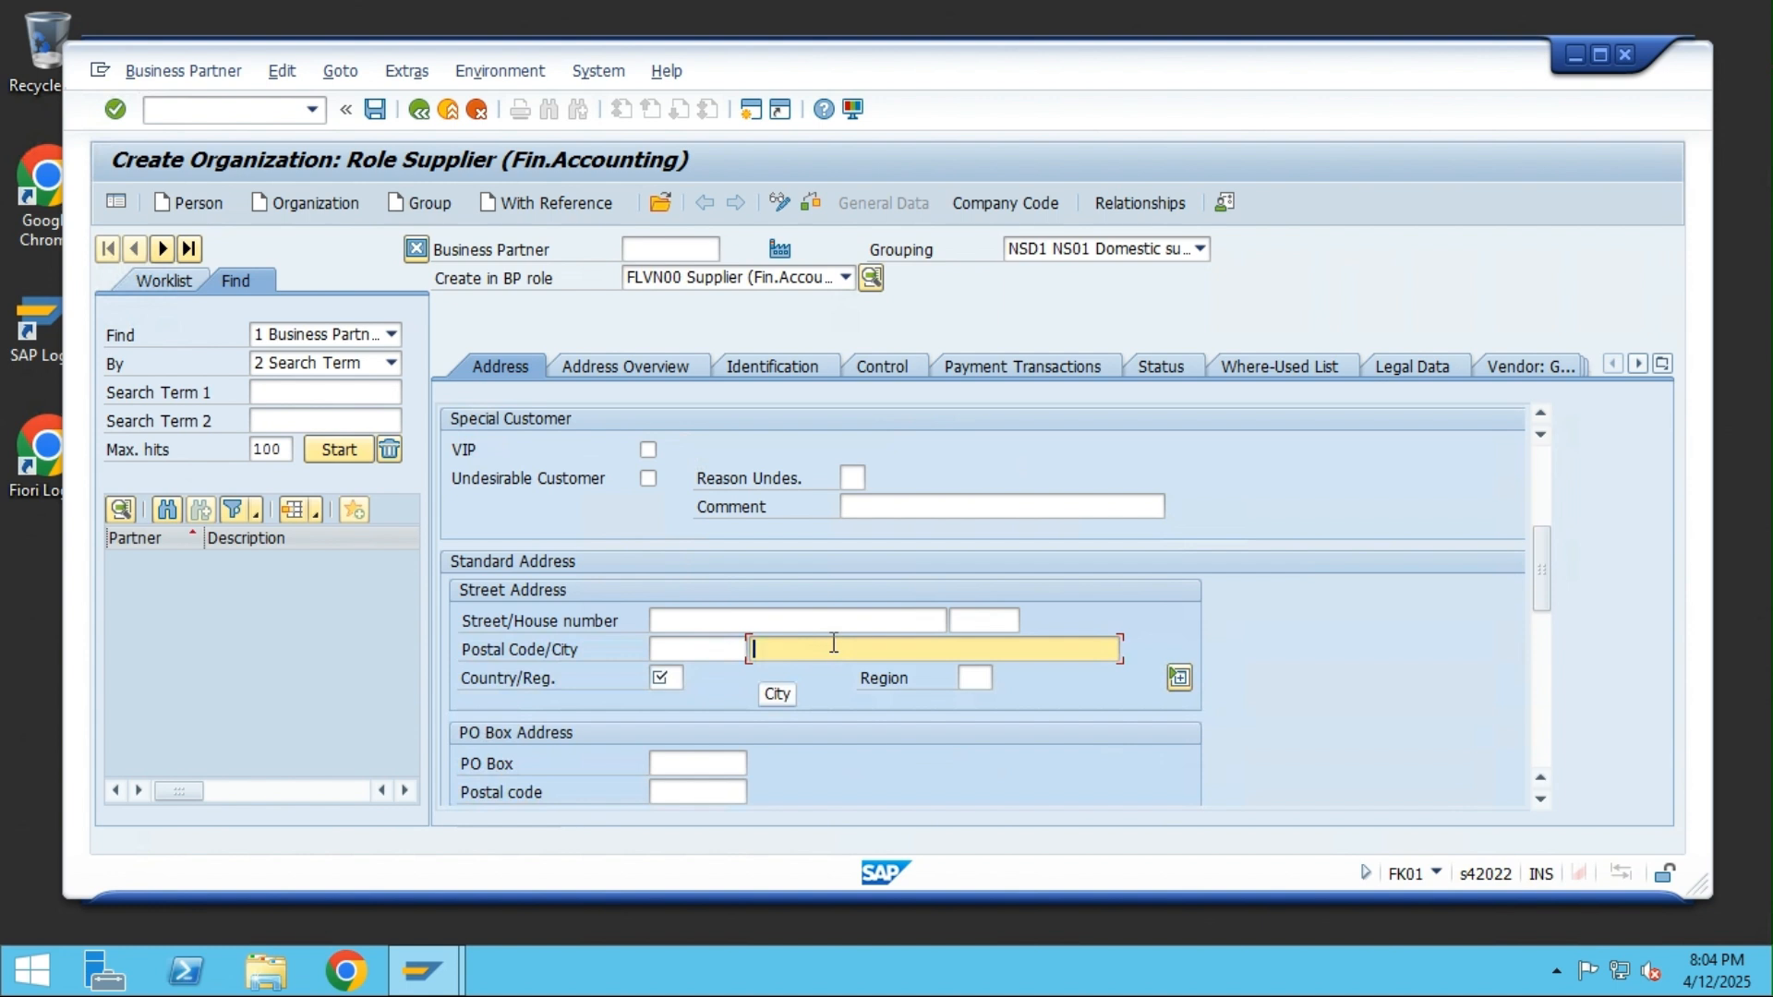
{"action": "left_click", "coordinate": [833, 618]}
{"action": "type", "text": "1"}
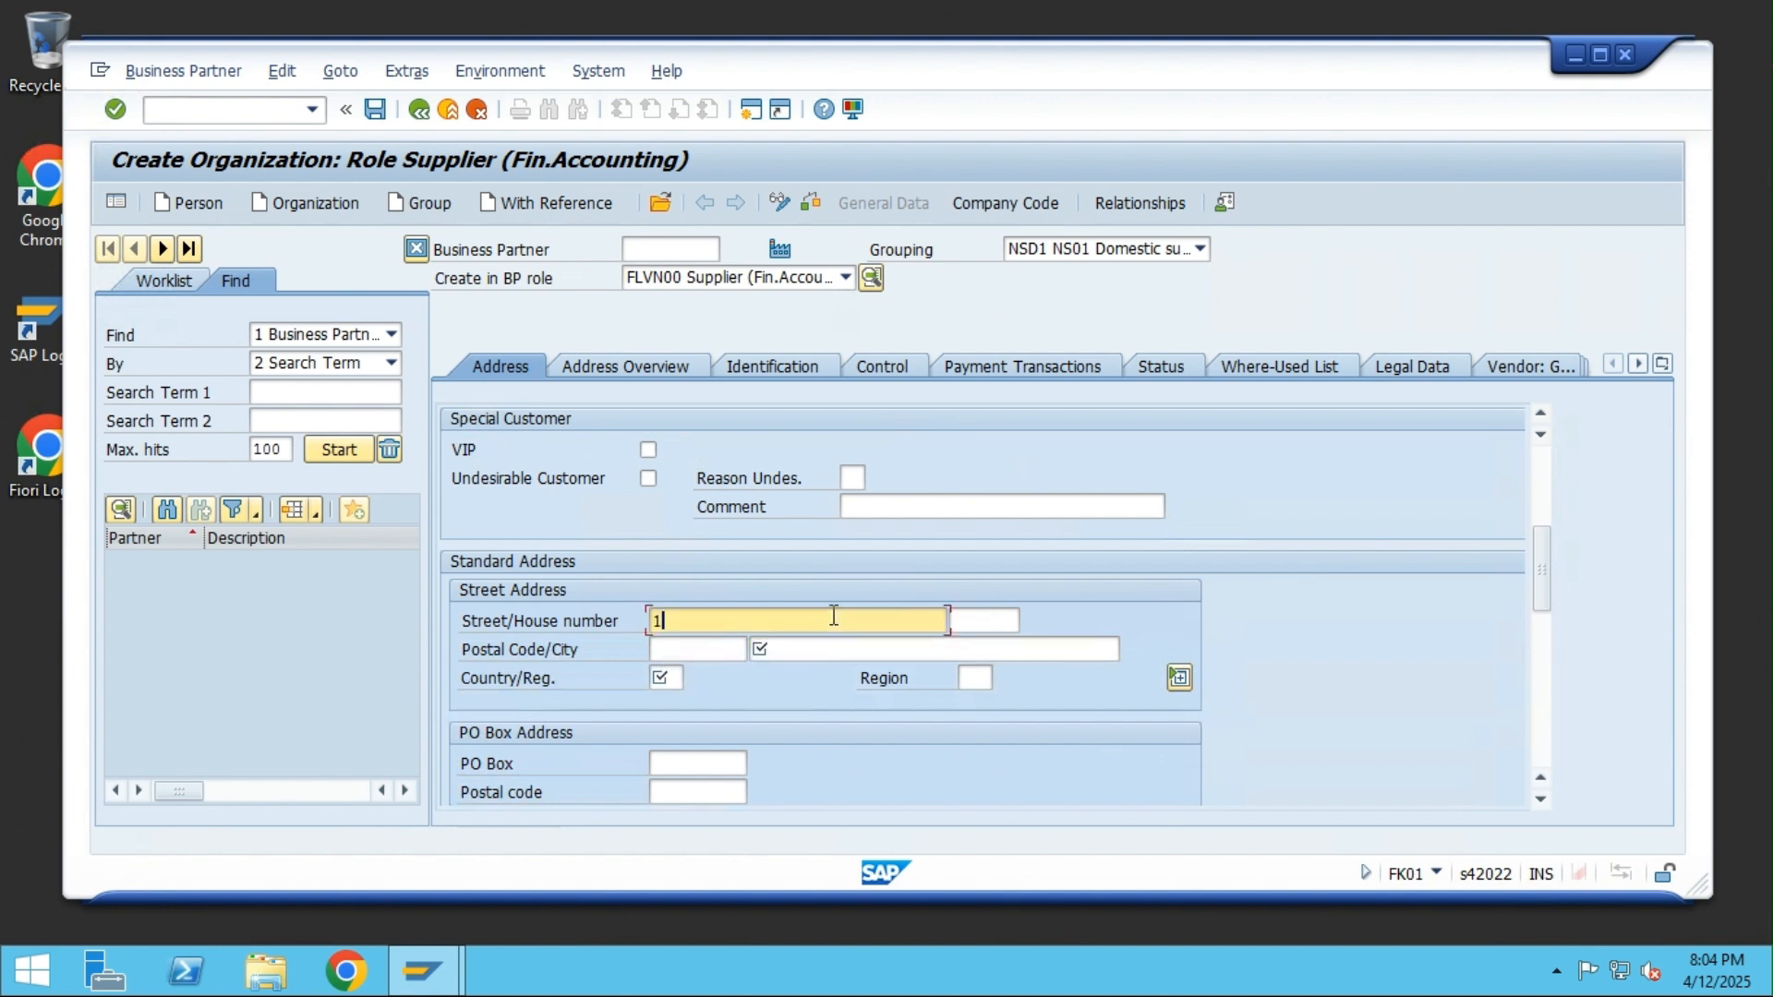
{"action": "type", "text": "23 Main street"}
{"action": "key", "text": "Tab"}
{"action": "key", "text": "Tab"}
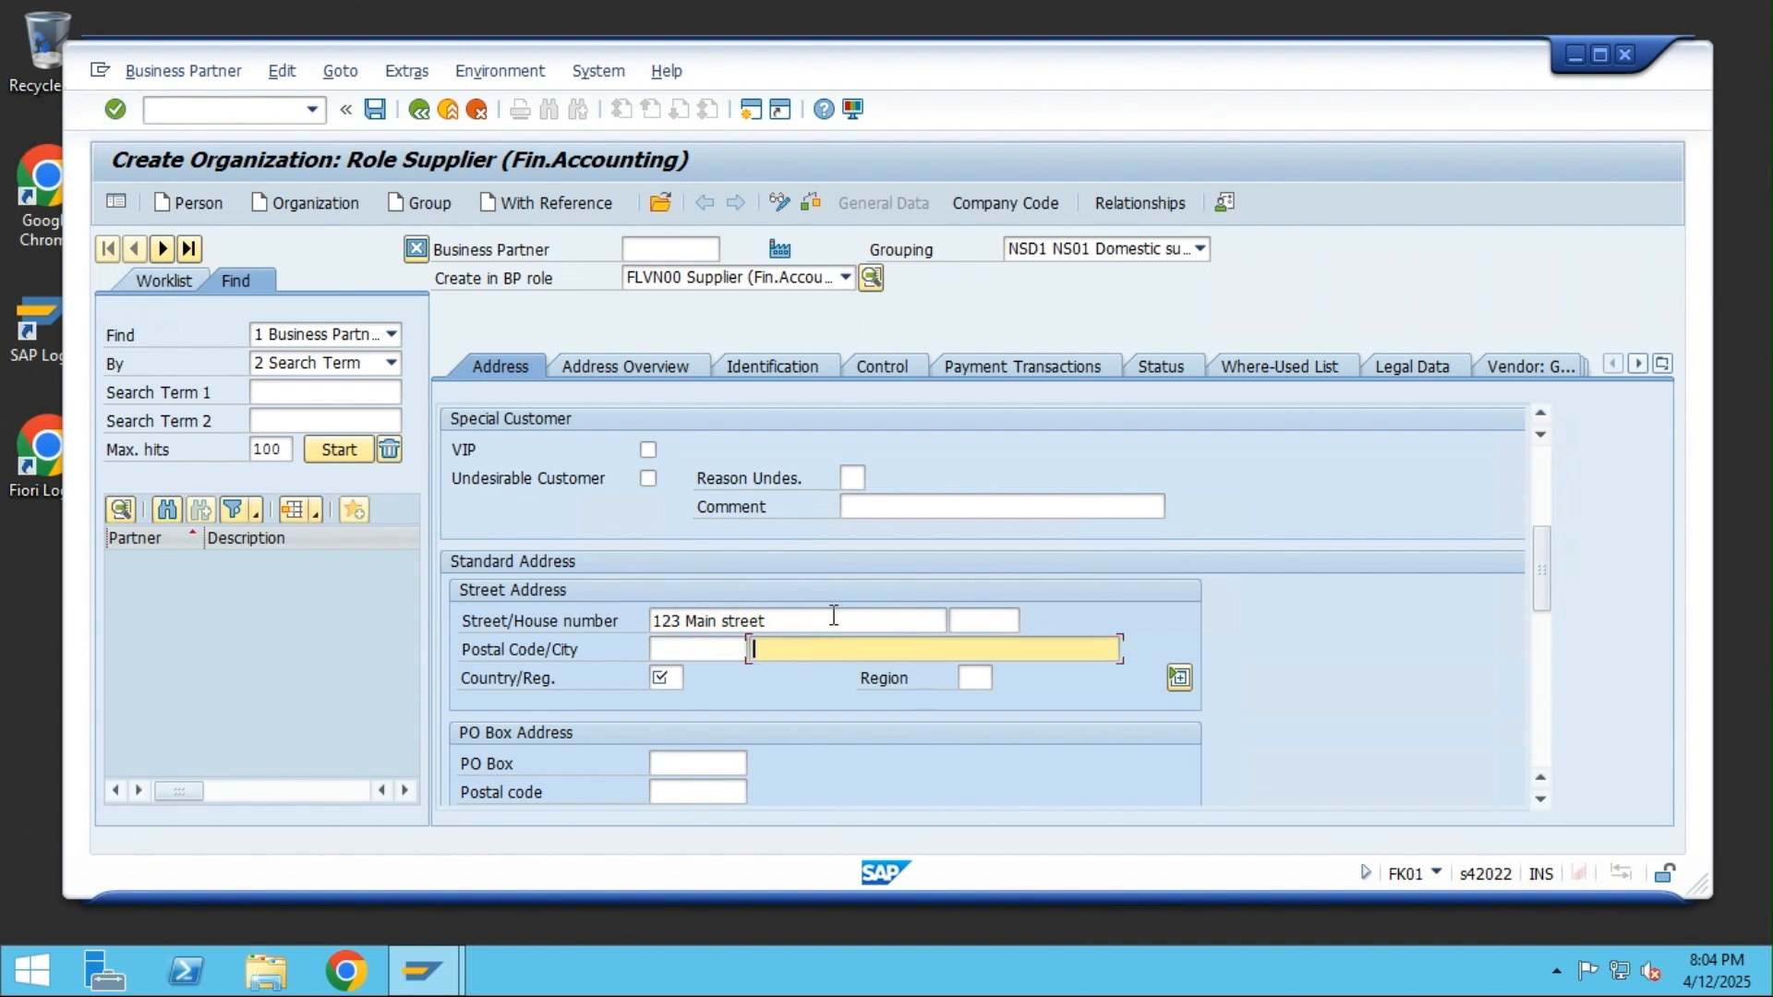
Fill in the supplier's city and set the country to US and the region to TX
{"action": "type", "text": "Hosu"}
{"action": "key", "text": "BackSpace"}
{"action": "key", "text": "BackSpace"}
{"action": "type", "text": "uston"}
{"action": "key", "text": "Tab"}
{"action": "type", "text": "US"}
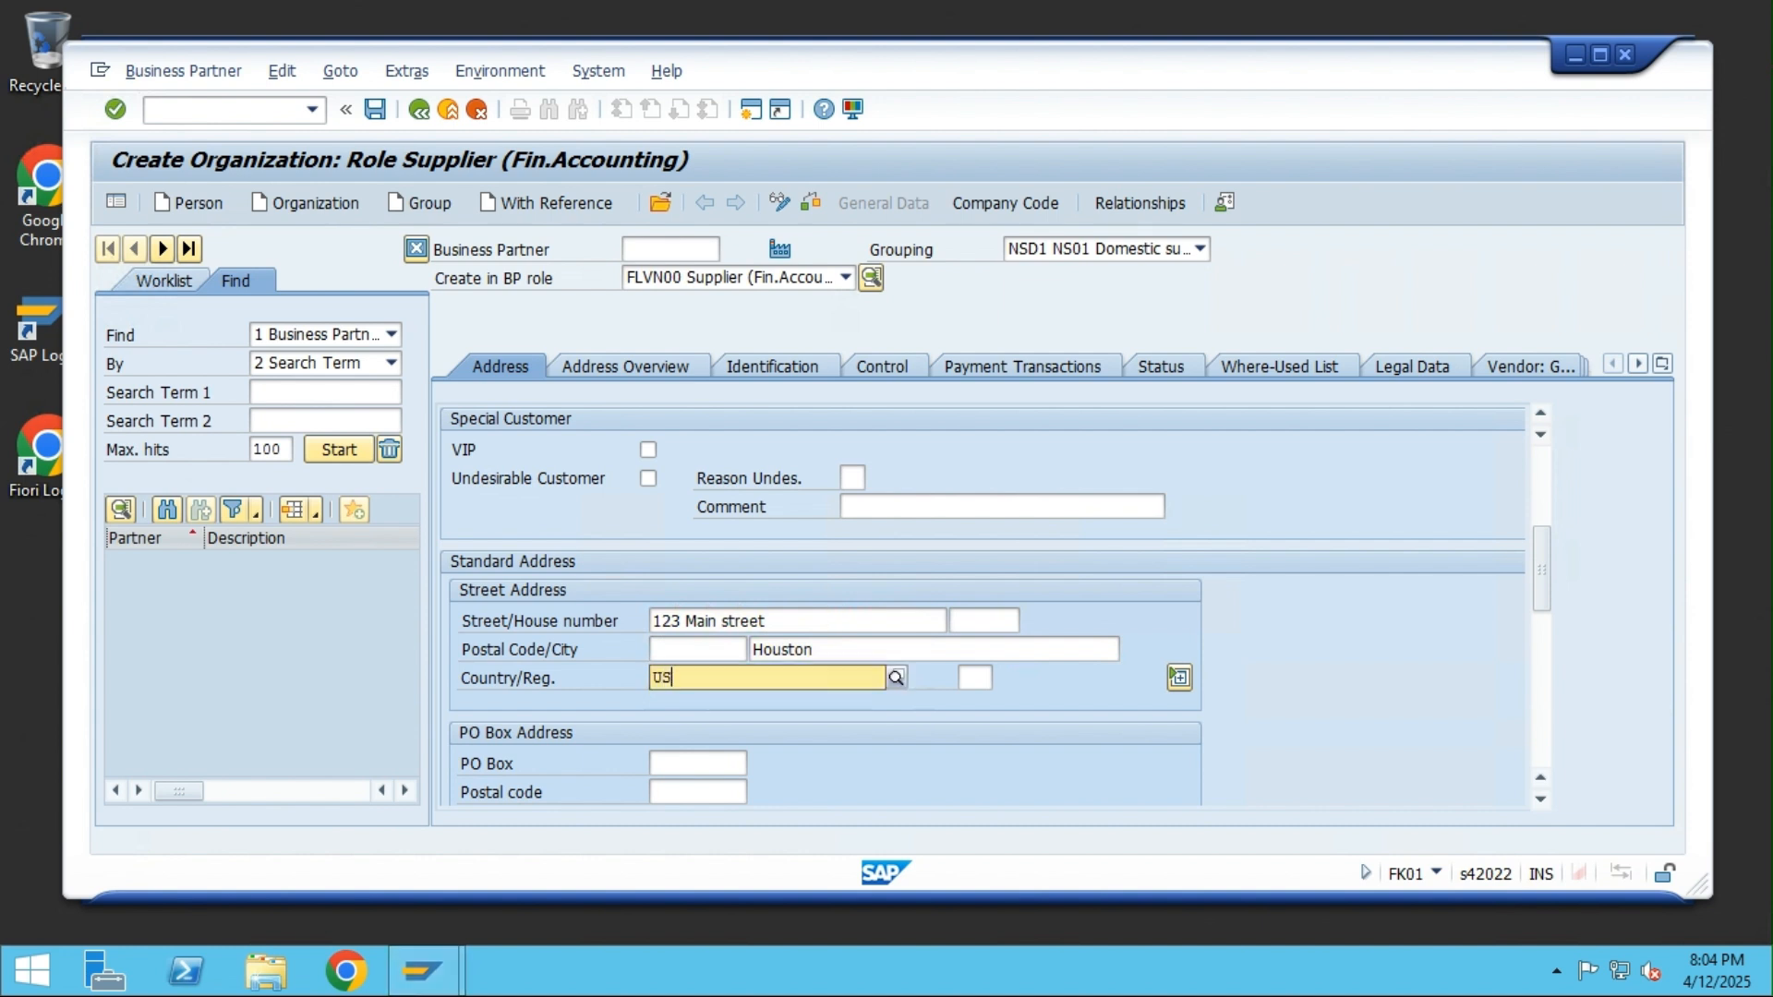
{"action": "key", "text": "Tab"}
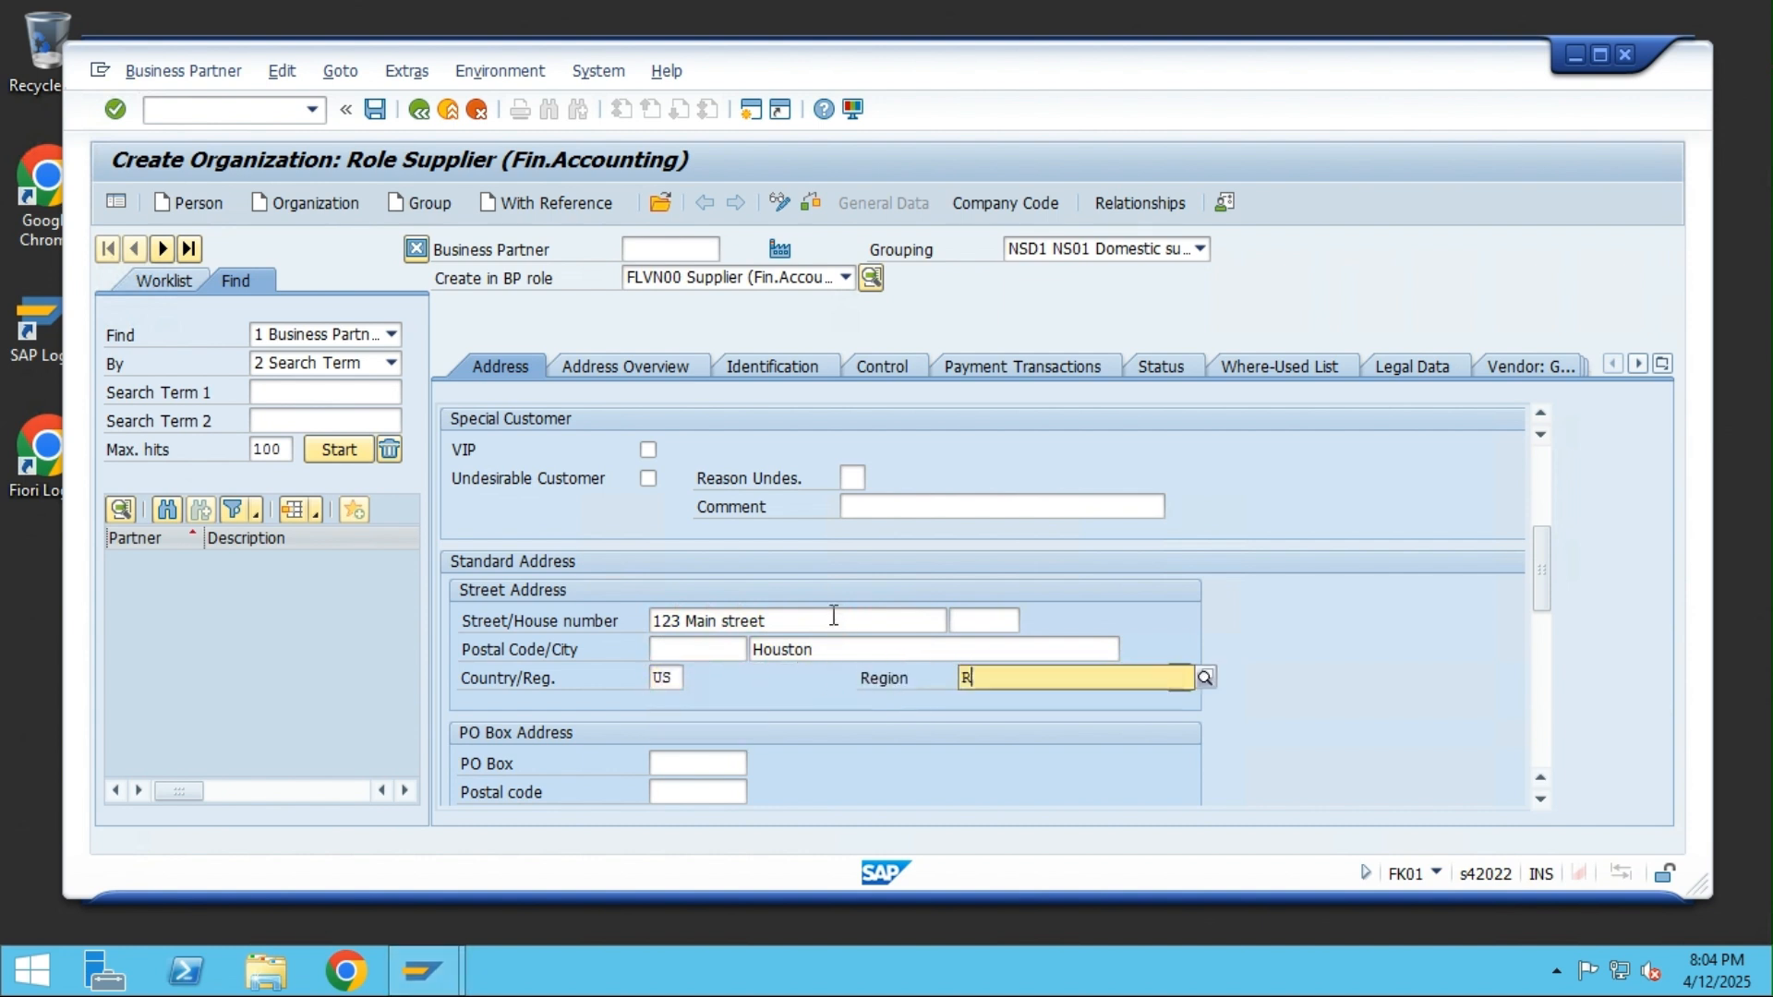
{"action": "type", "text": "TX"}
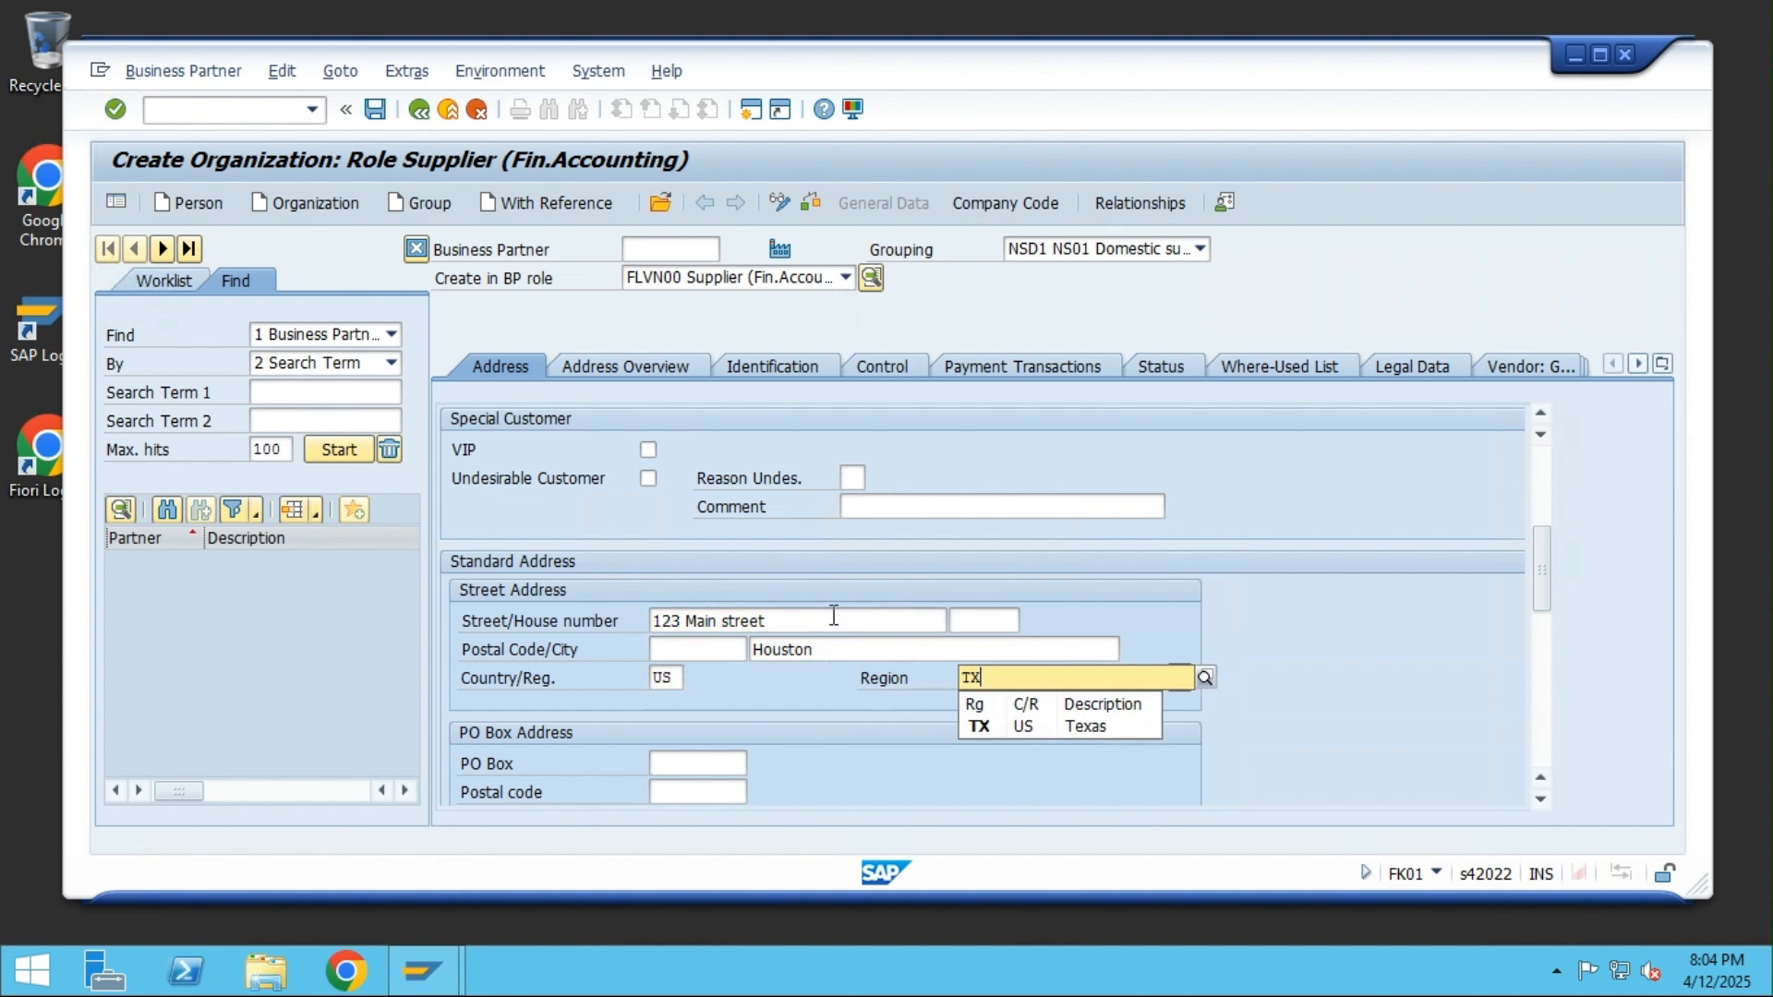
{"action": "left_click", "coordinate": [984, 727]}
Set the supplier's communication language to EN English
{"action": "scroll", "coordinate": [984, 729], "scroll_direction": "down", "scroll_amount": 2}
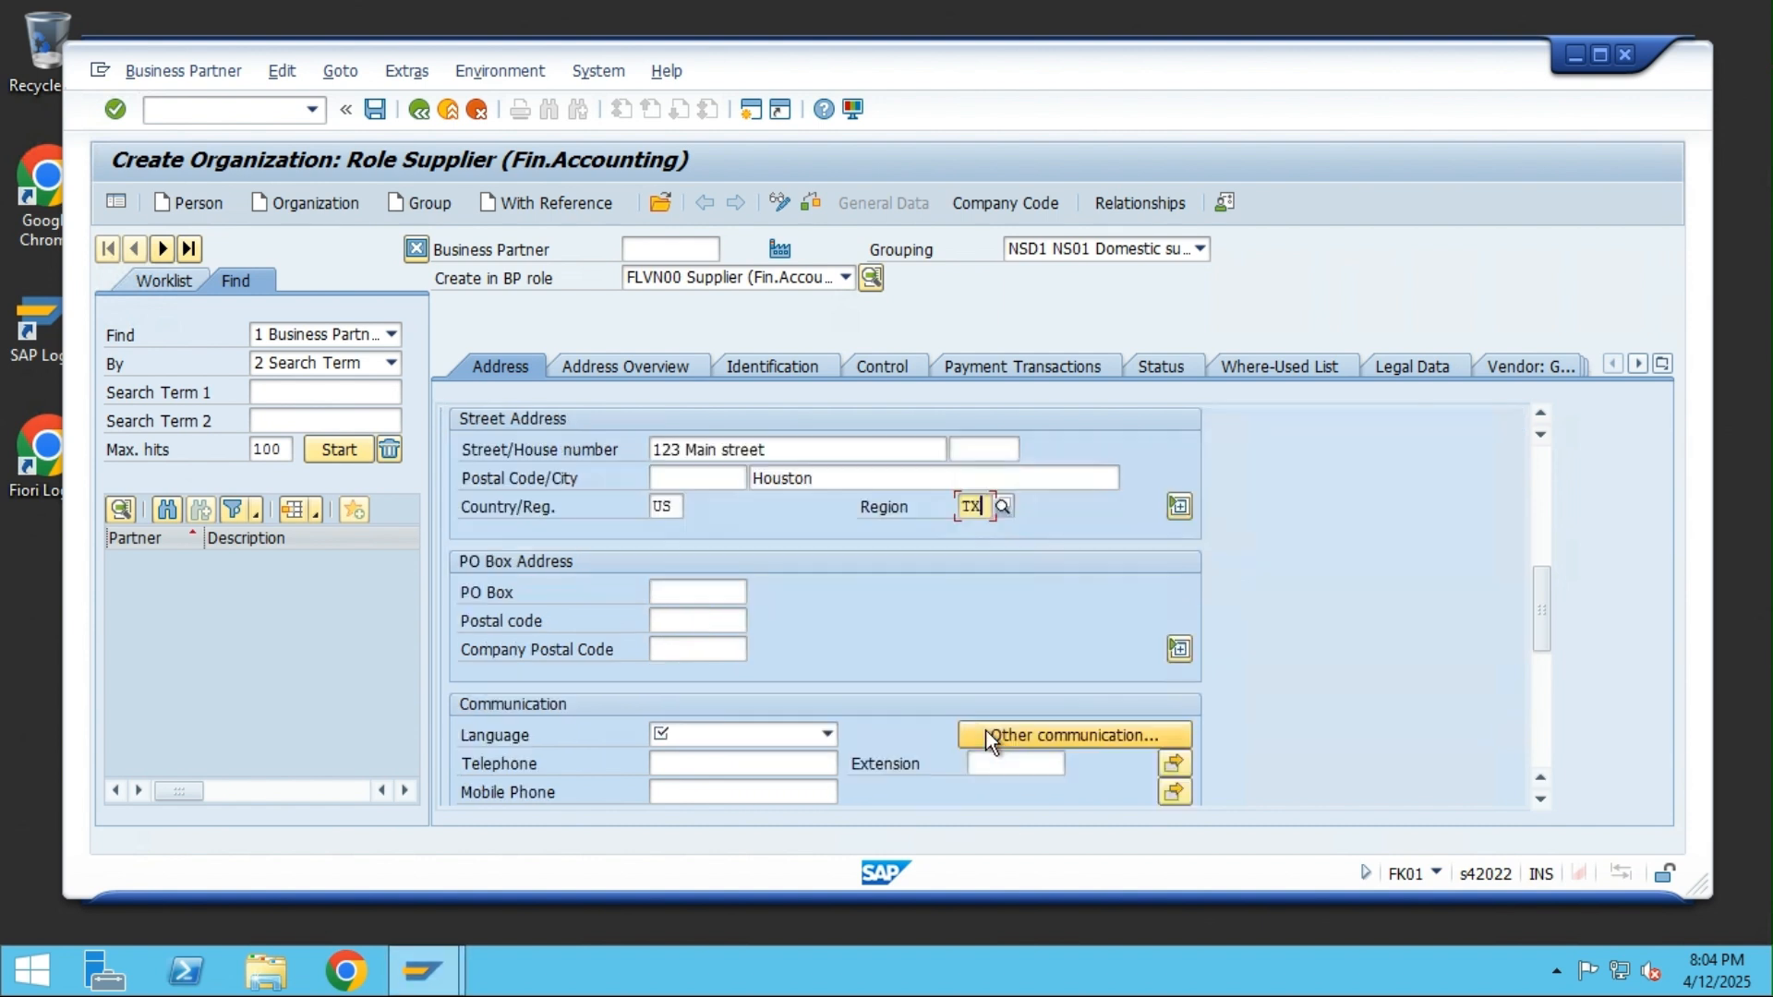
{"action": "left_click", "coordinate": [756, 735]}
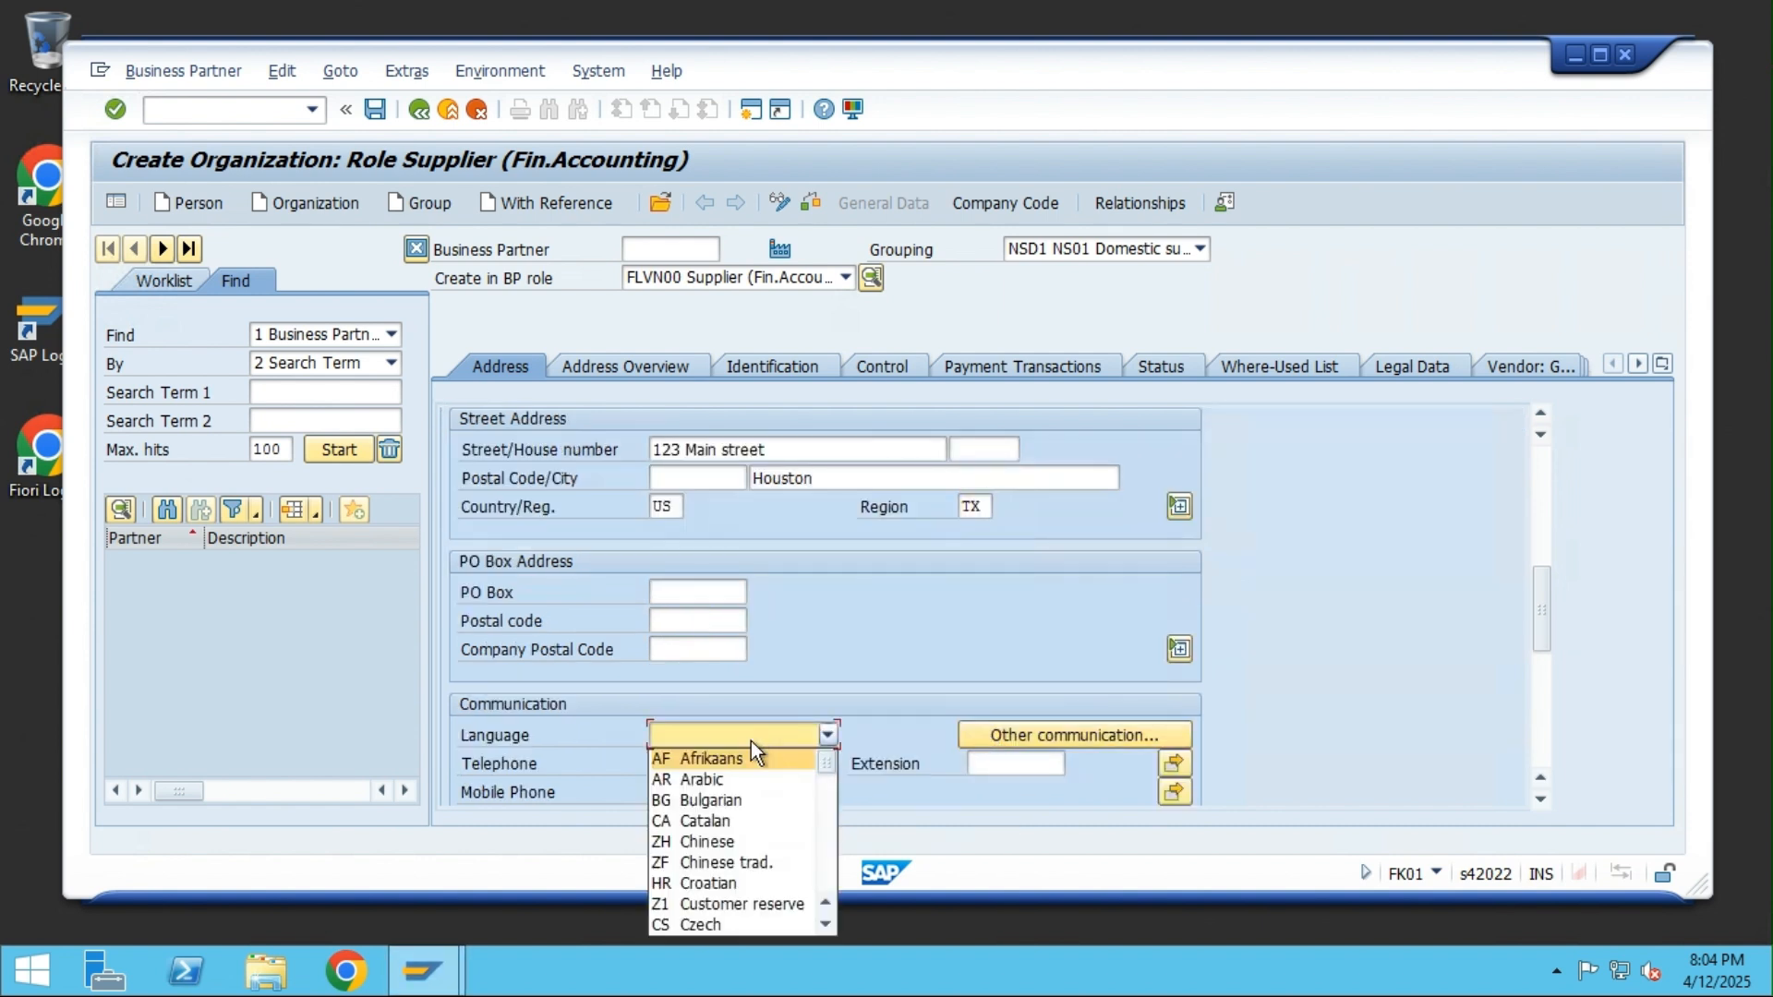
{"action": "scroll", "coordinate": [728, 878], "scroll_direction": "down", "scroll_amount": 1}
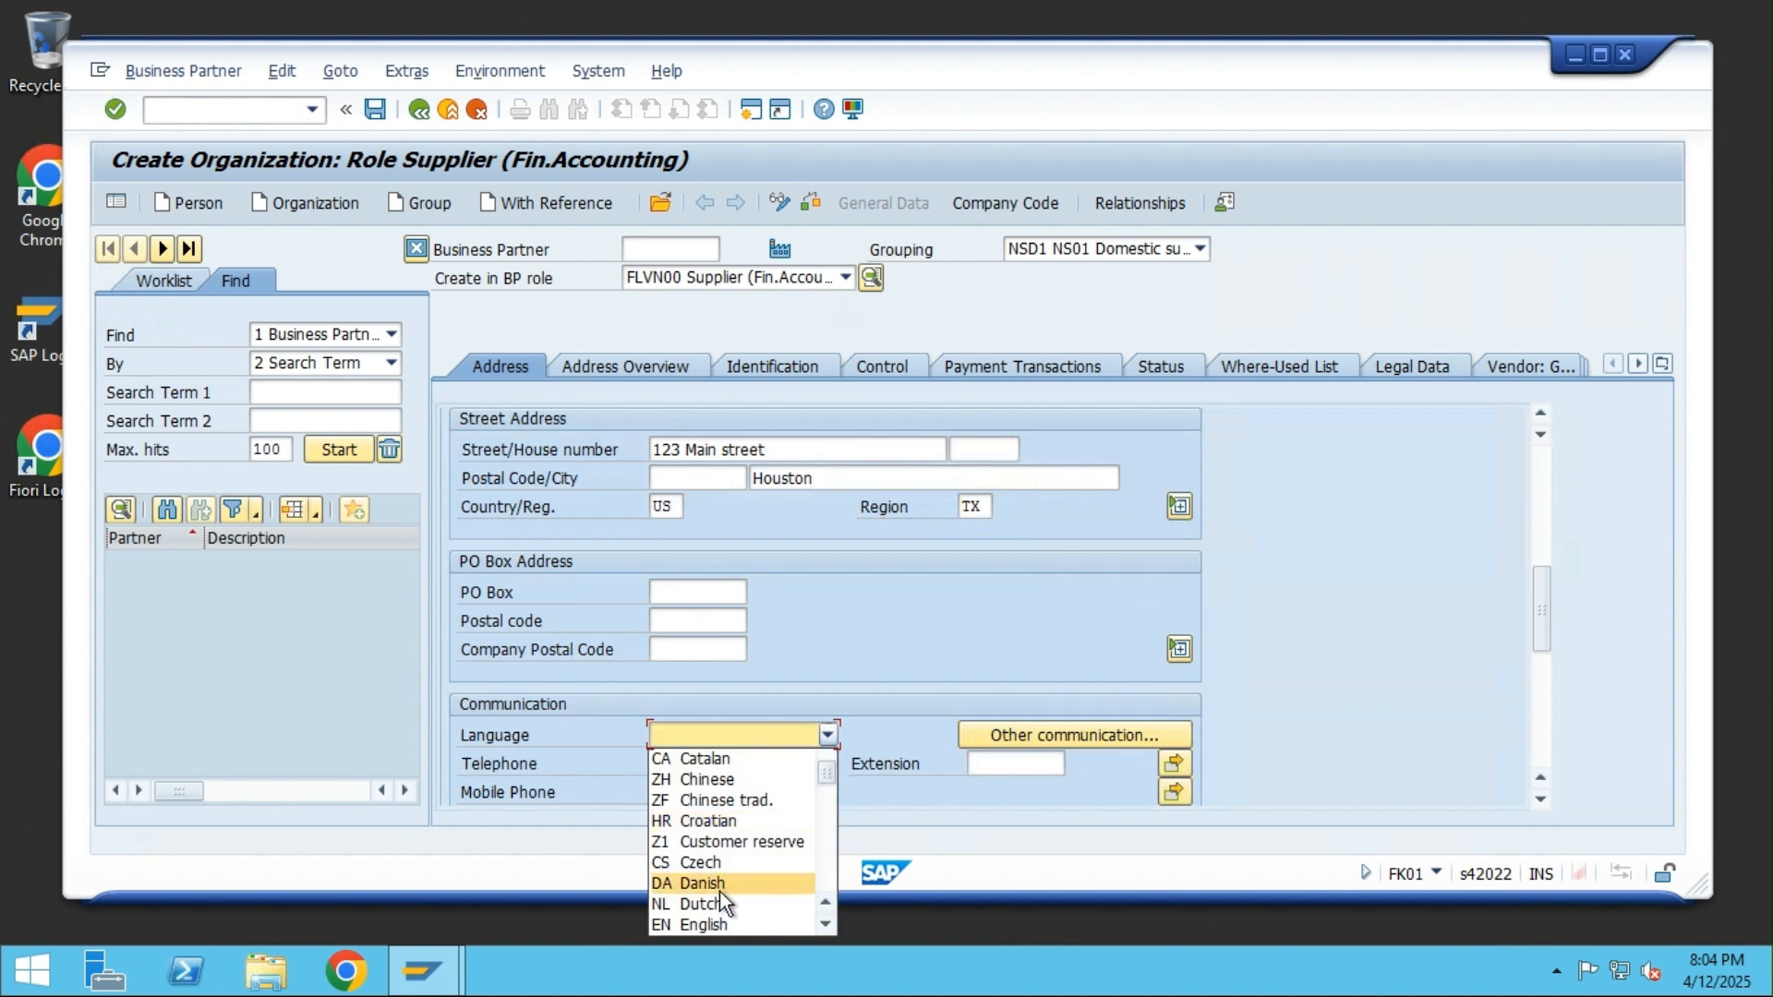
{"action": "left_click", "coordinate": [717, 925]}
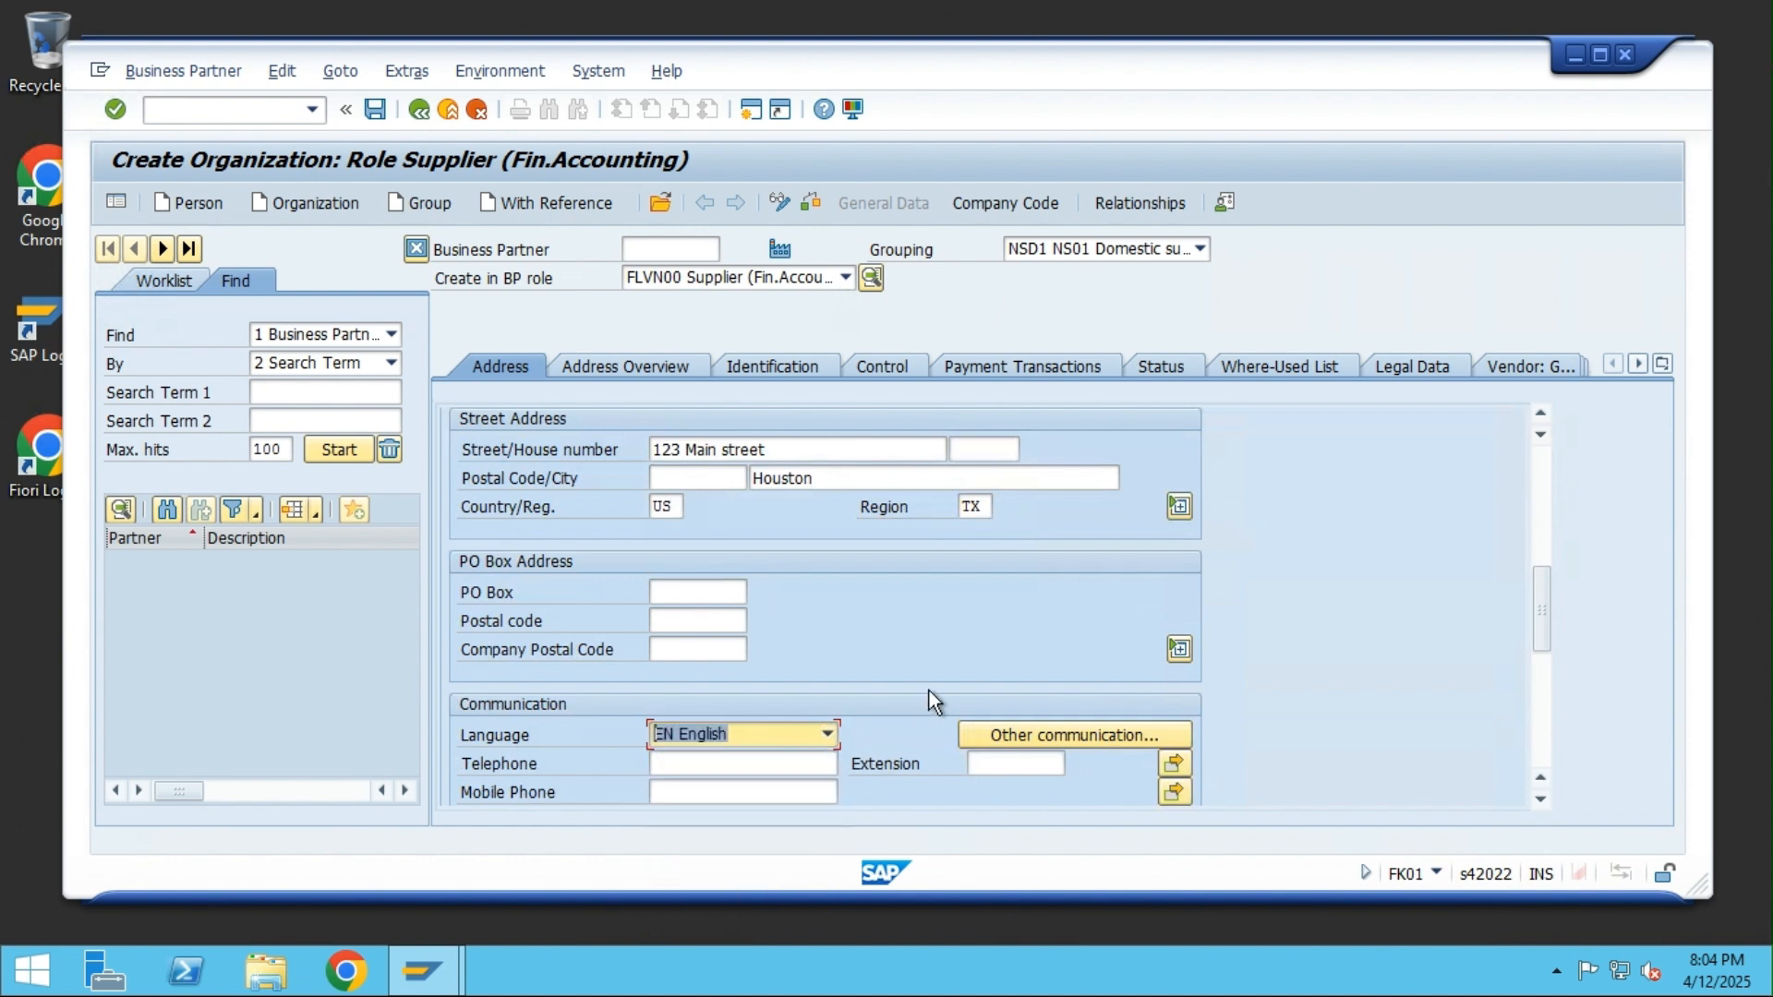
Add the supplier's postal code to the standard address and save the business partner
{"action": "scroll", "coordinate": [929, 690], "scroll_direction": "down", "scroll_amount": 3}
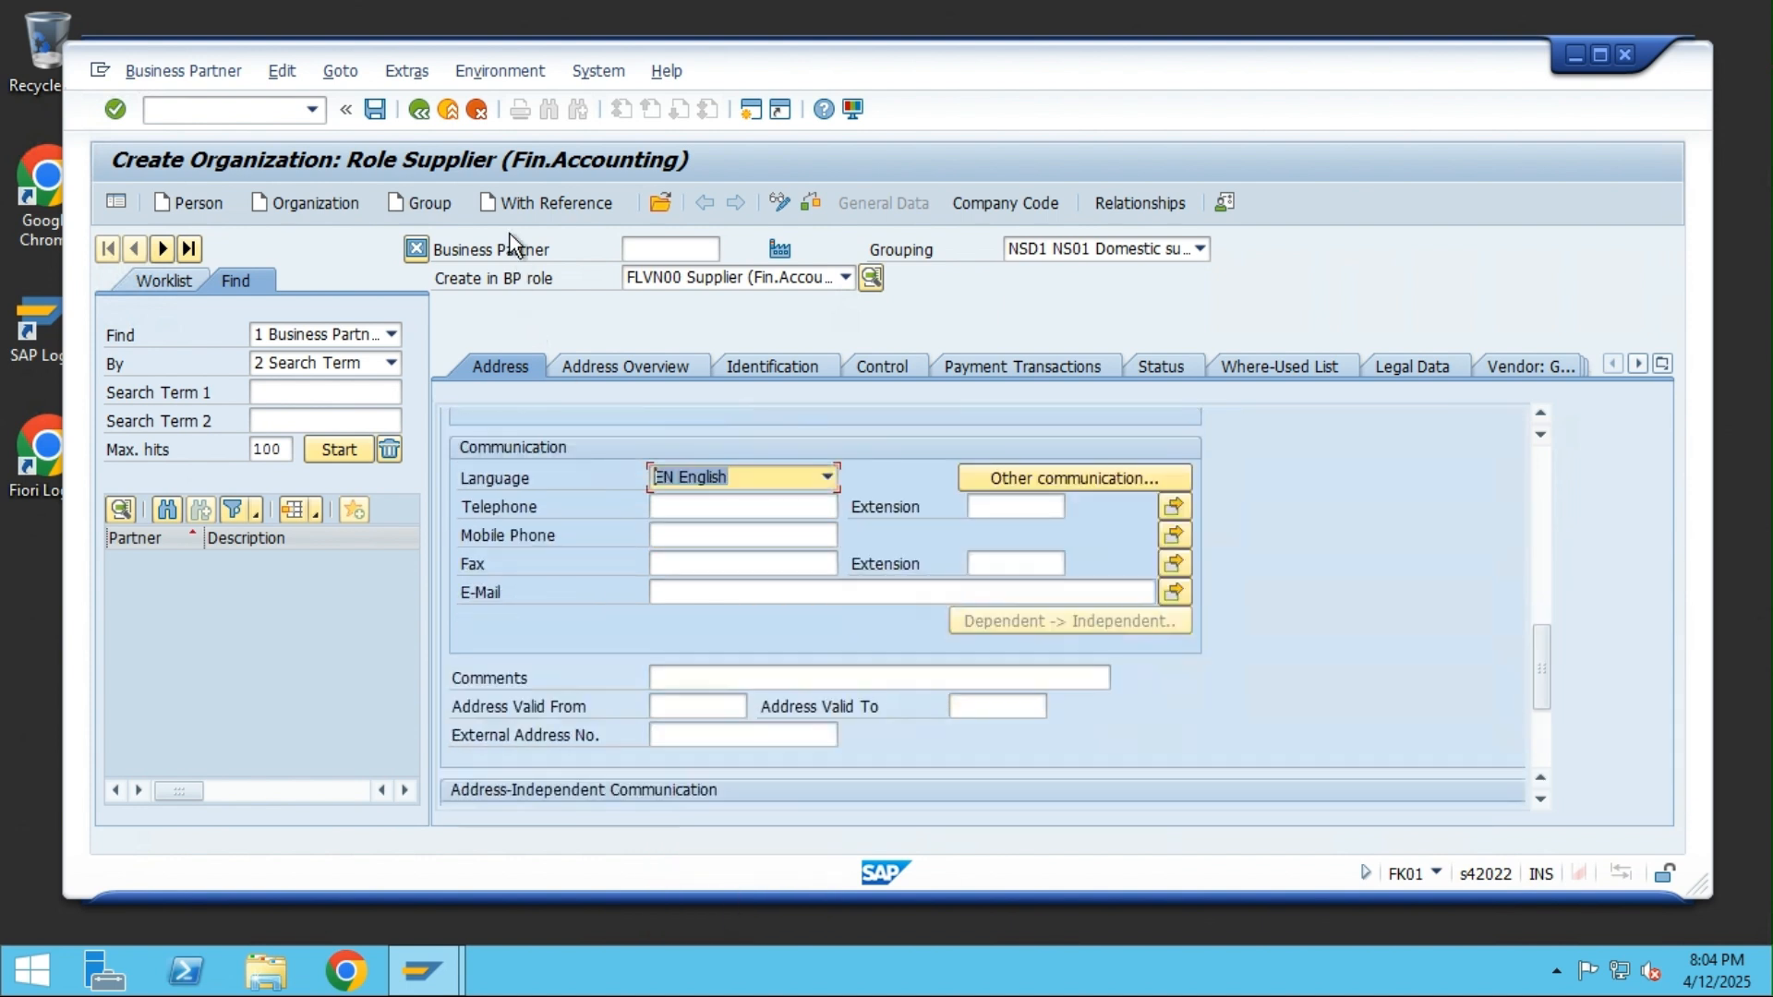
{"action": "left_click", "coordinate": [378, 119]}
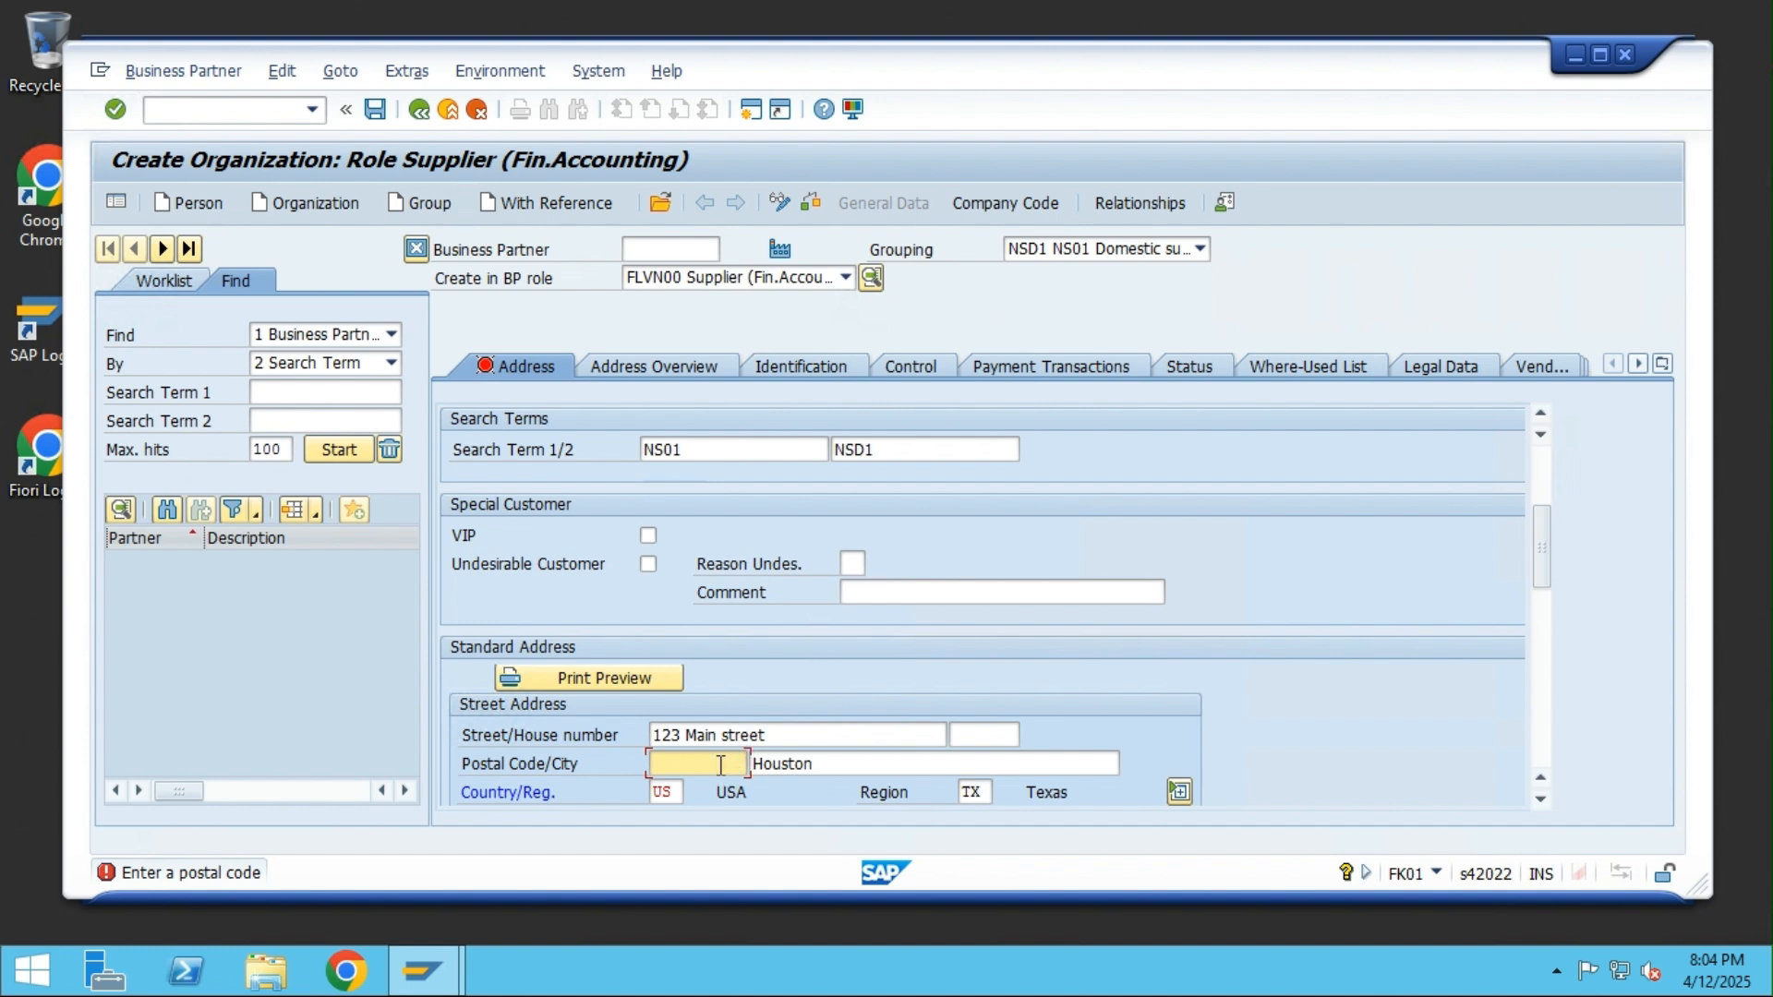
{"action": "type", "text": "75124"}
{"action": "left_click", "coordinate": [370, 112]}
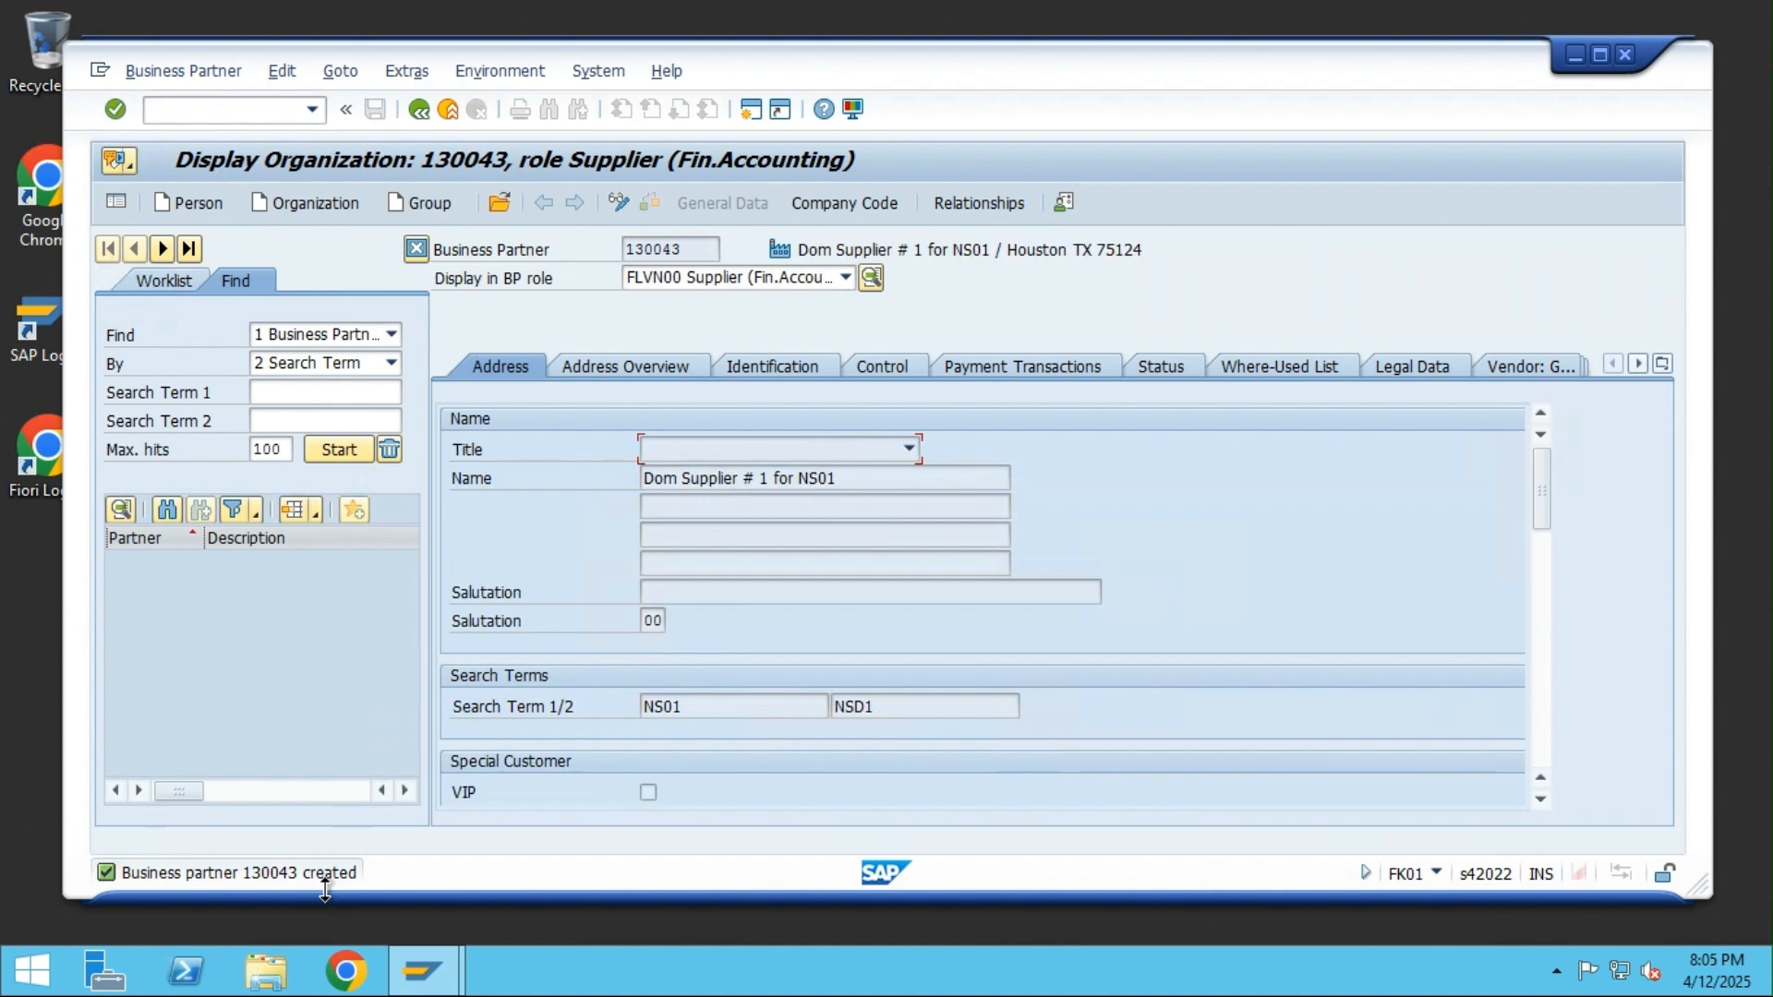
Open the supplier's company code data in change mode and add company code NS01
{"action": "left_click", "coordinate": [841, 203]}
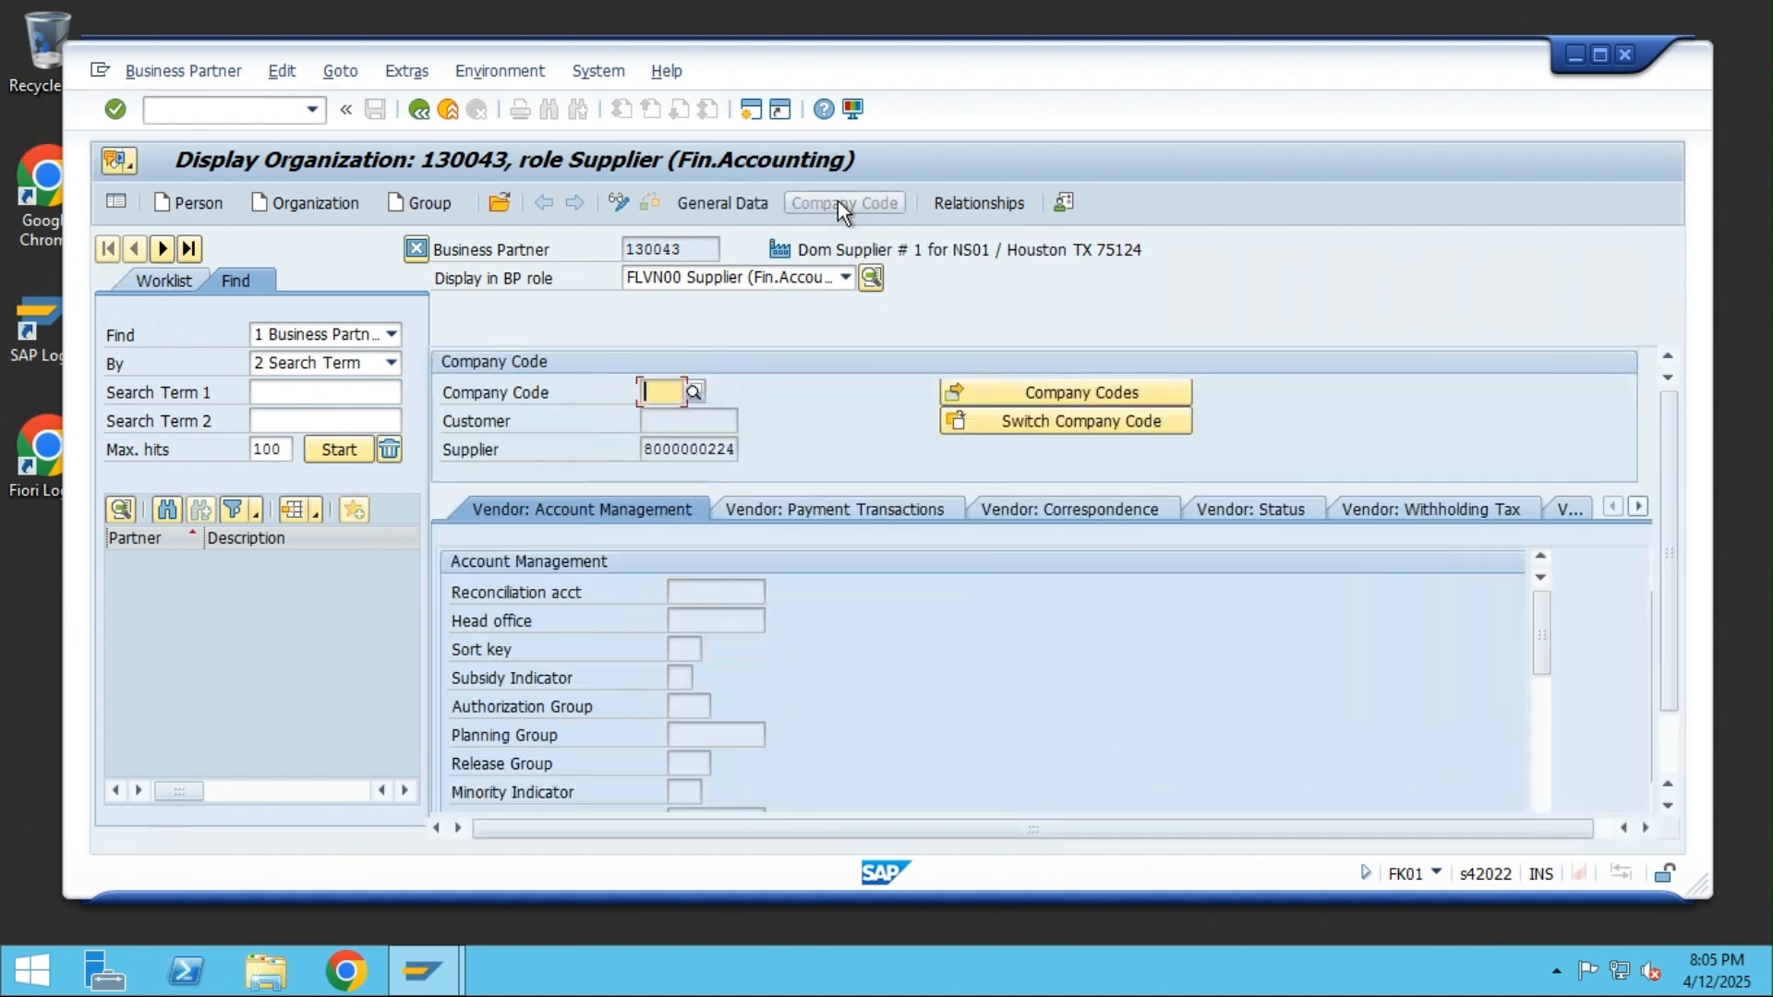
{"action": "left_click", "coordinate": [175, 74]}
{"action": "left_click", "coordinate": [207, 165]}
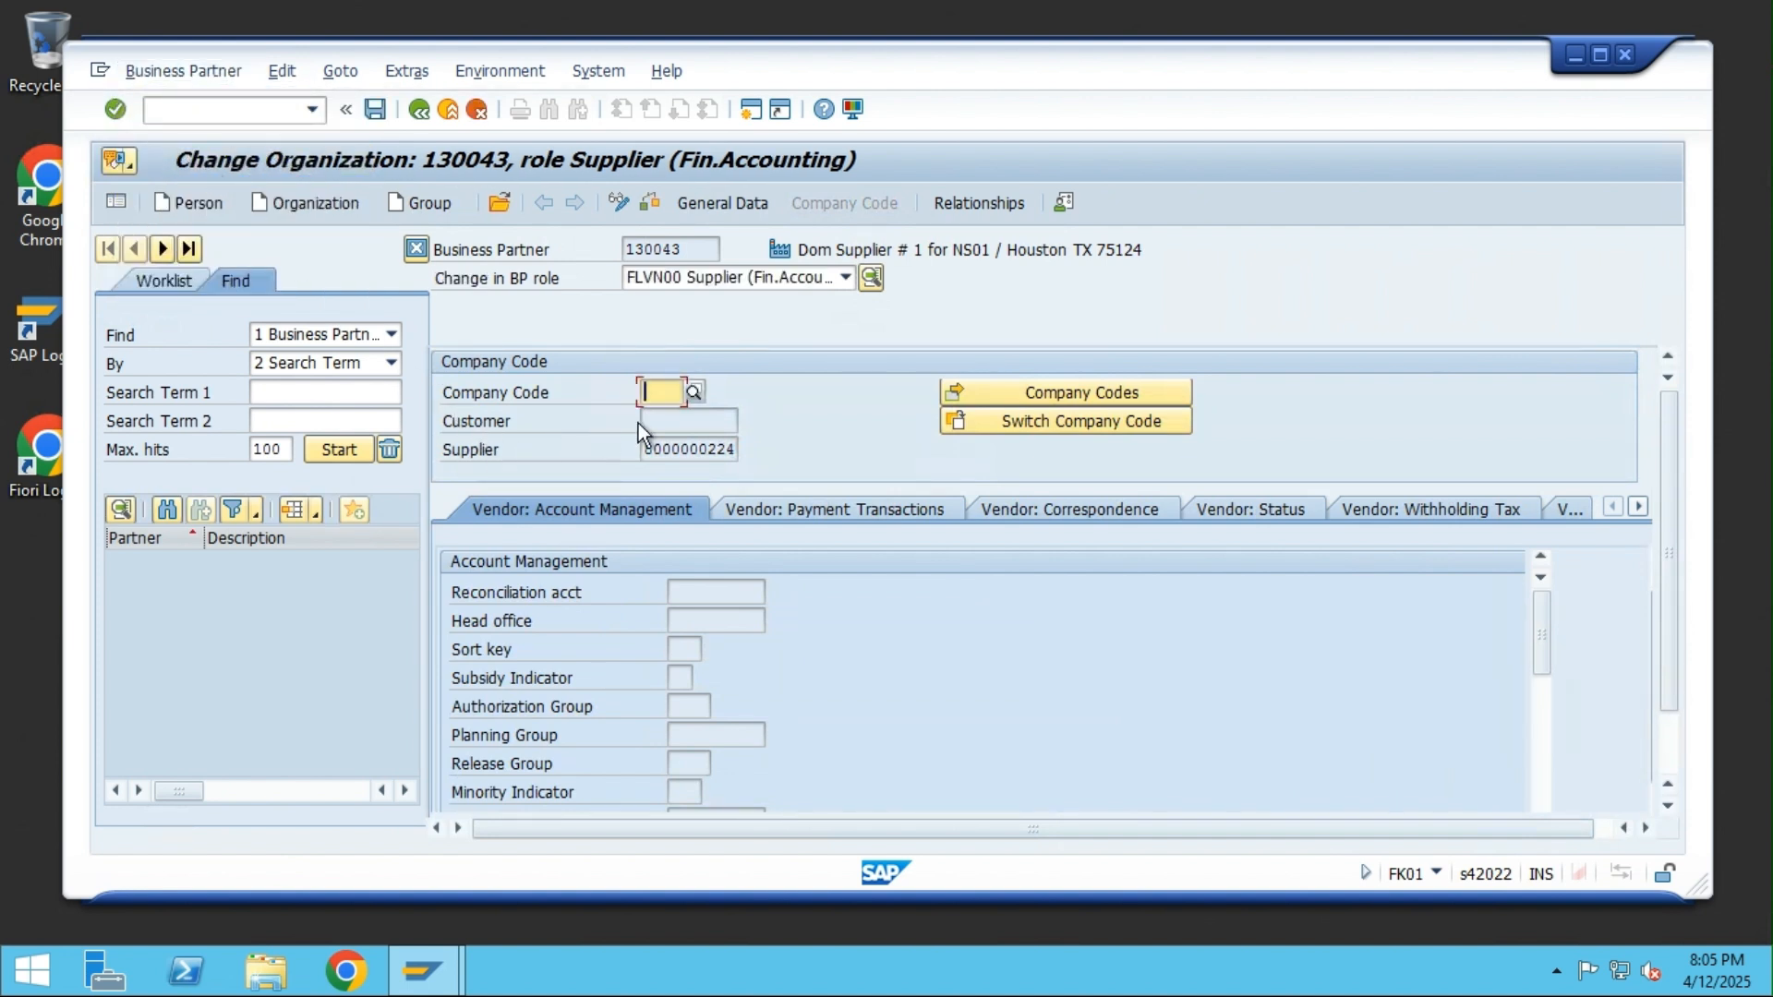
{"action": "type", "text": "NS01"}
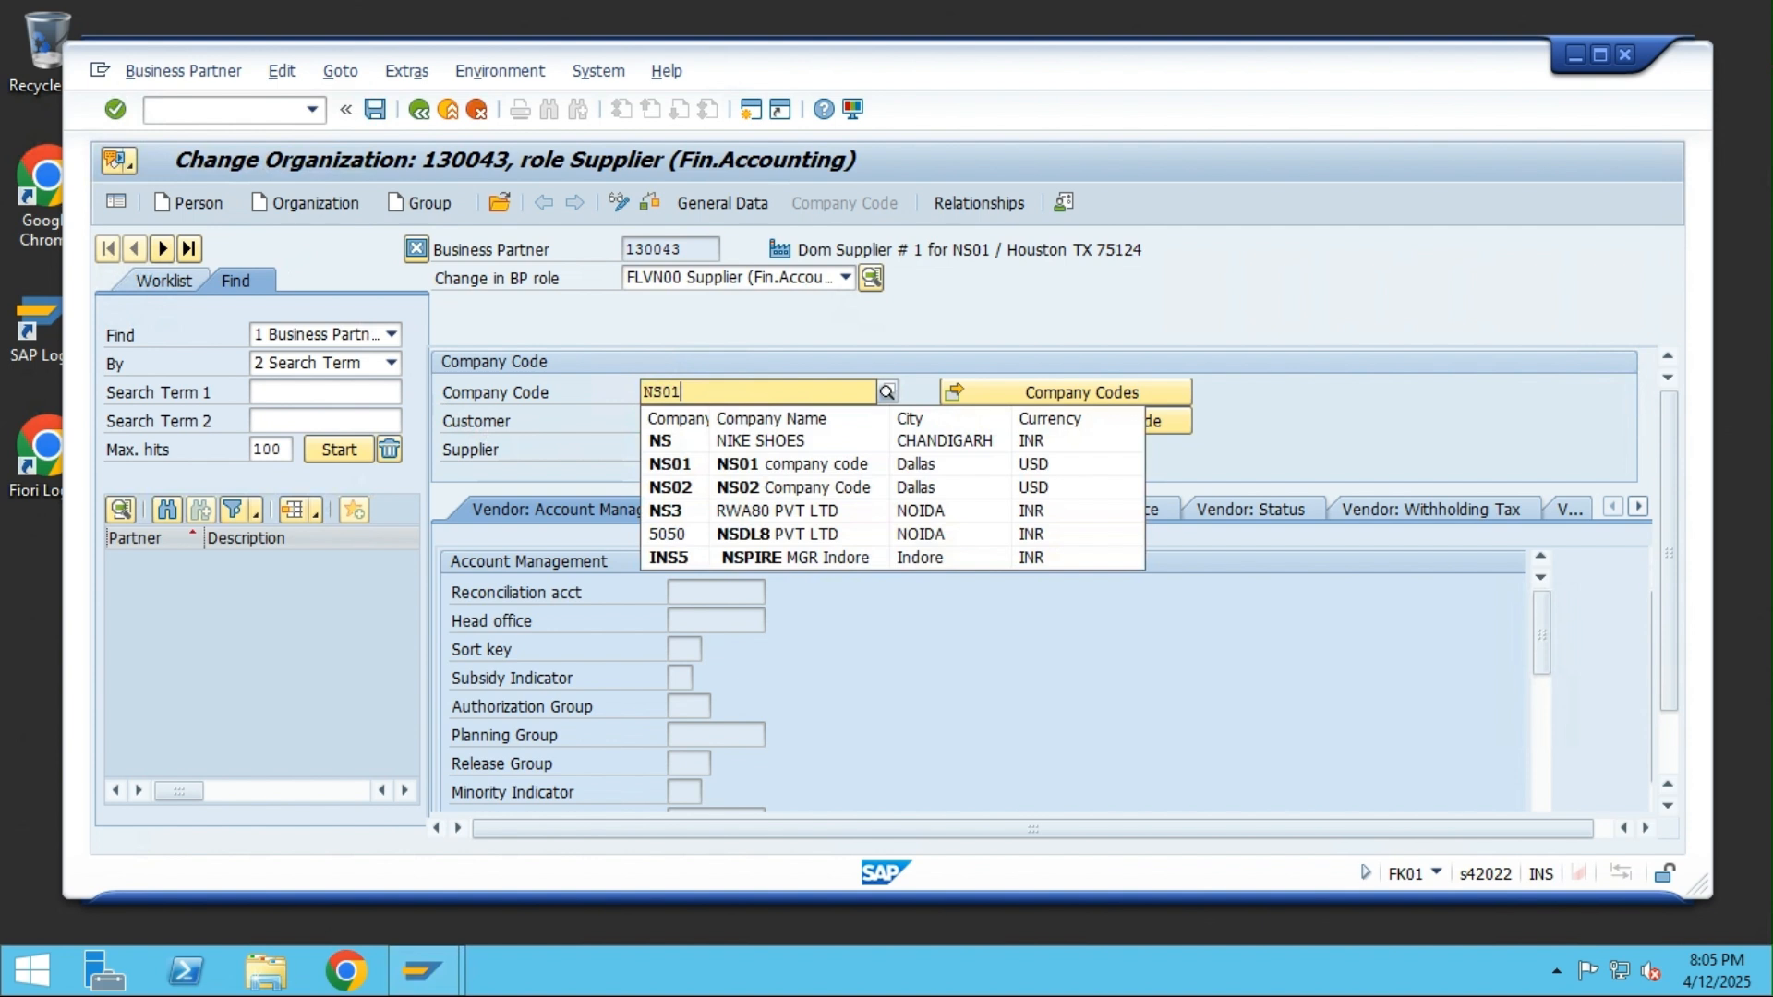
{"action": "left_click", "coordinate": [709, 434]}
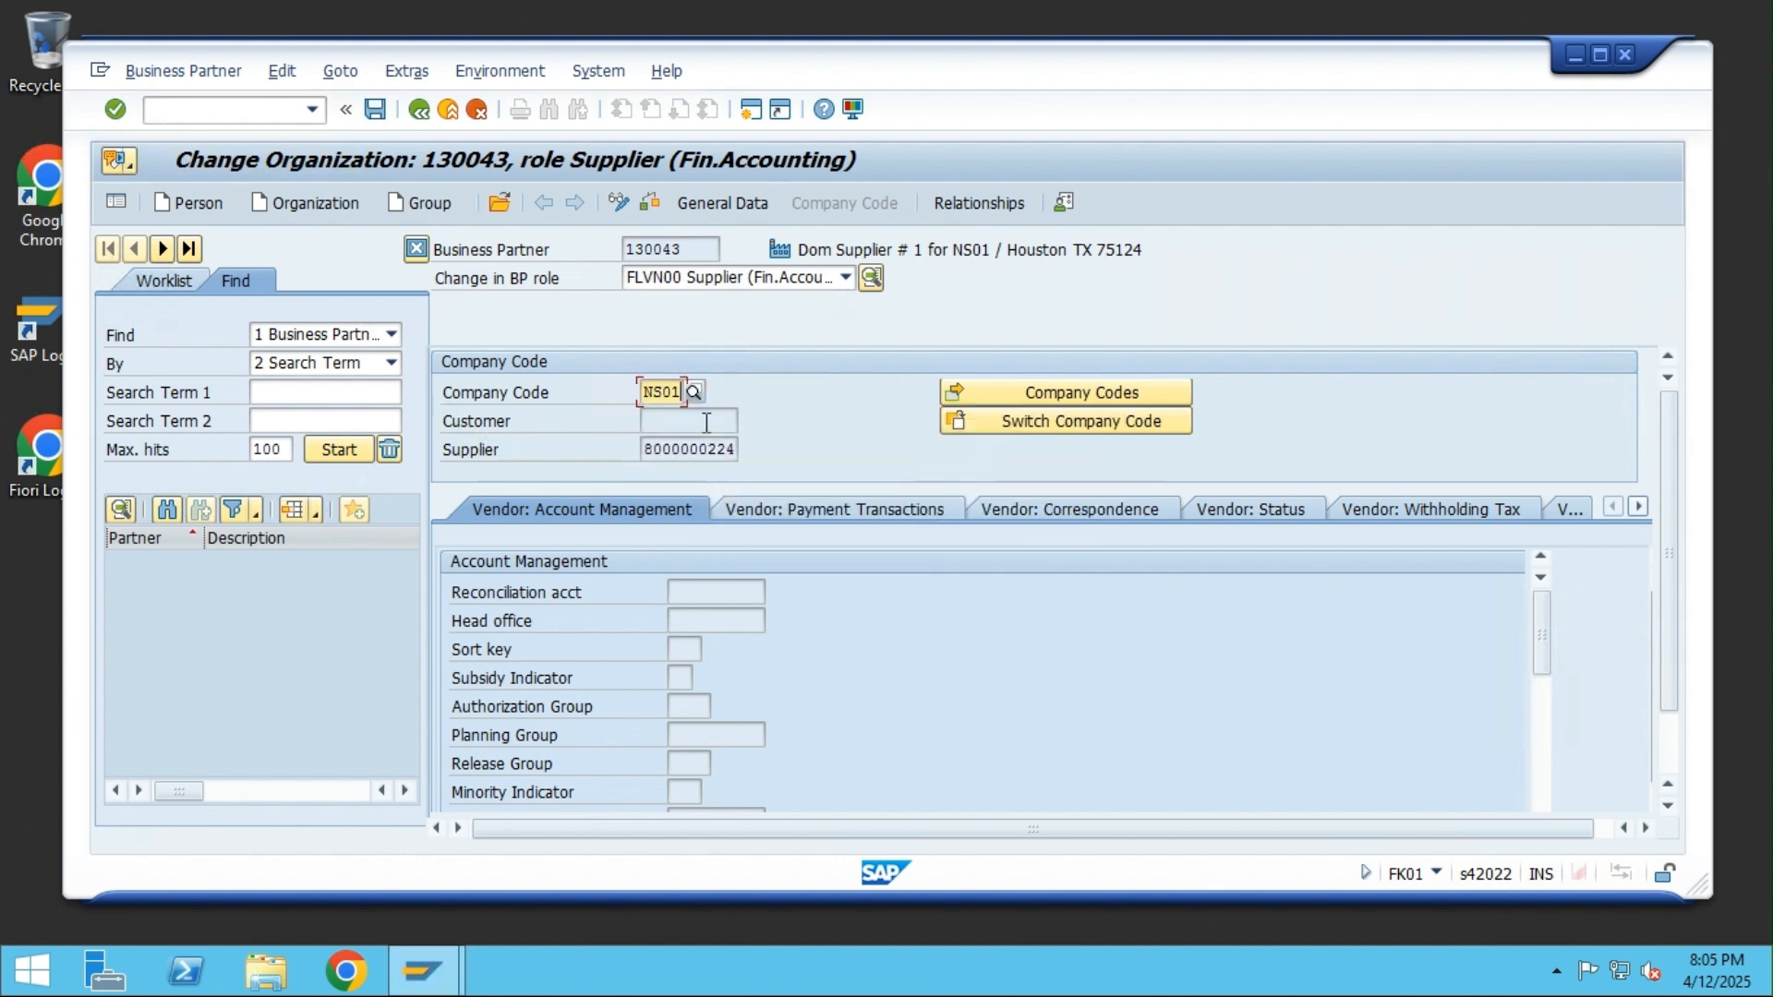
{"action": "left_click", "coordinate": [116, 112]}
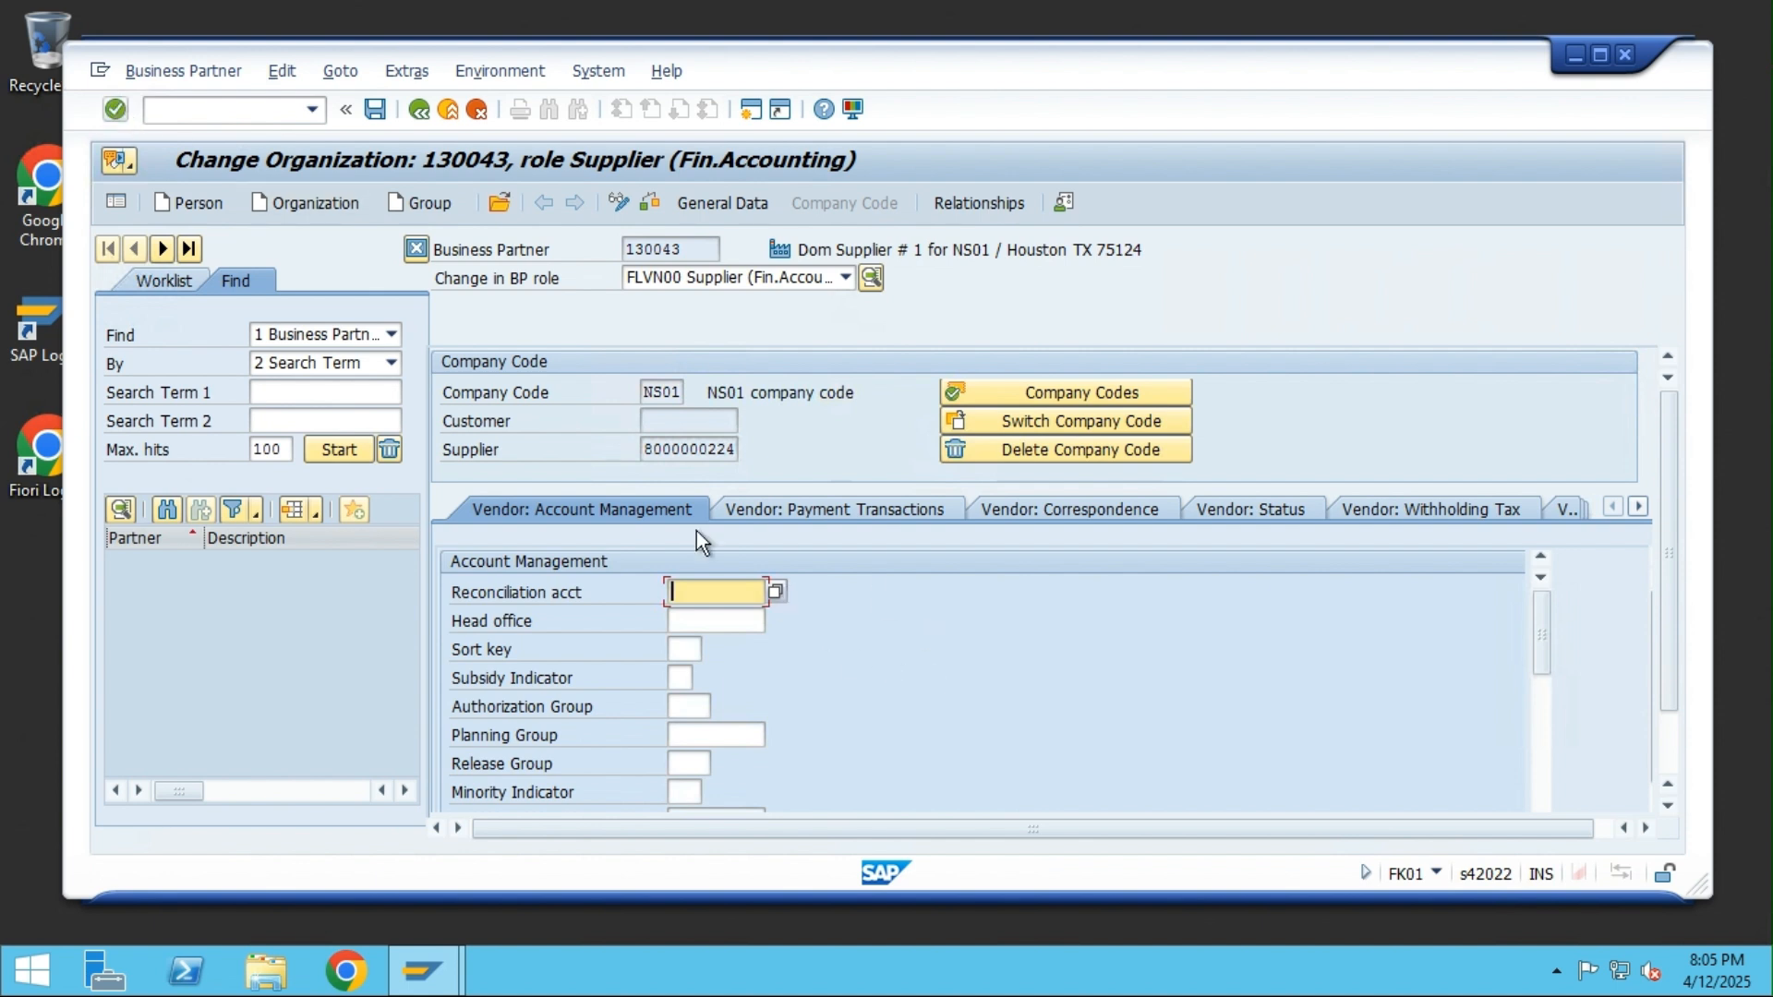
Open transaction FS00 in a new session and list the liability accounts of company code NS01
{"action": "left_click", "coordinate": [166, 111]}
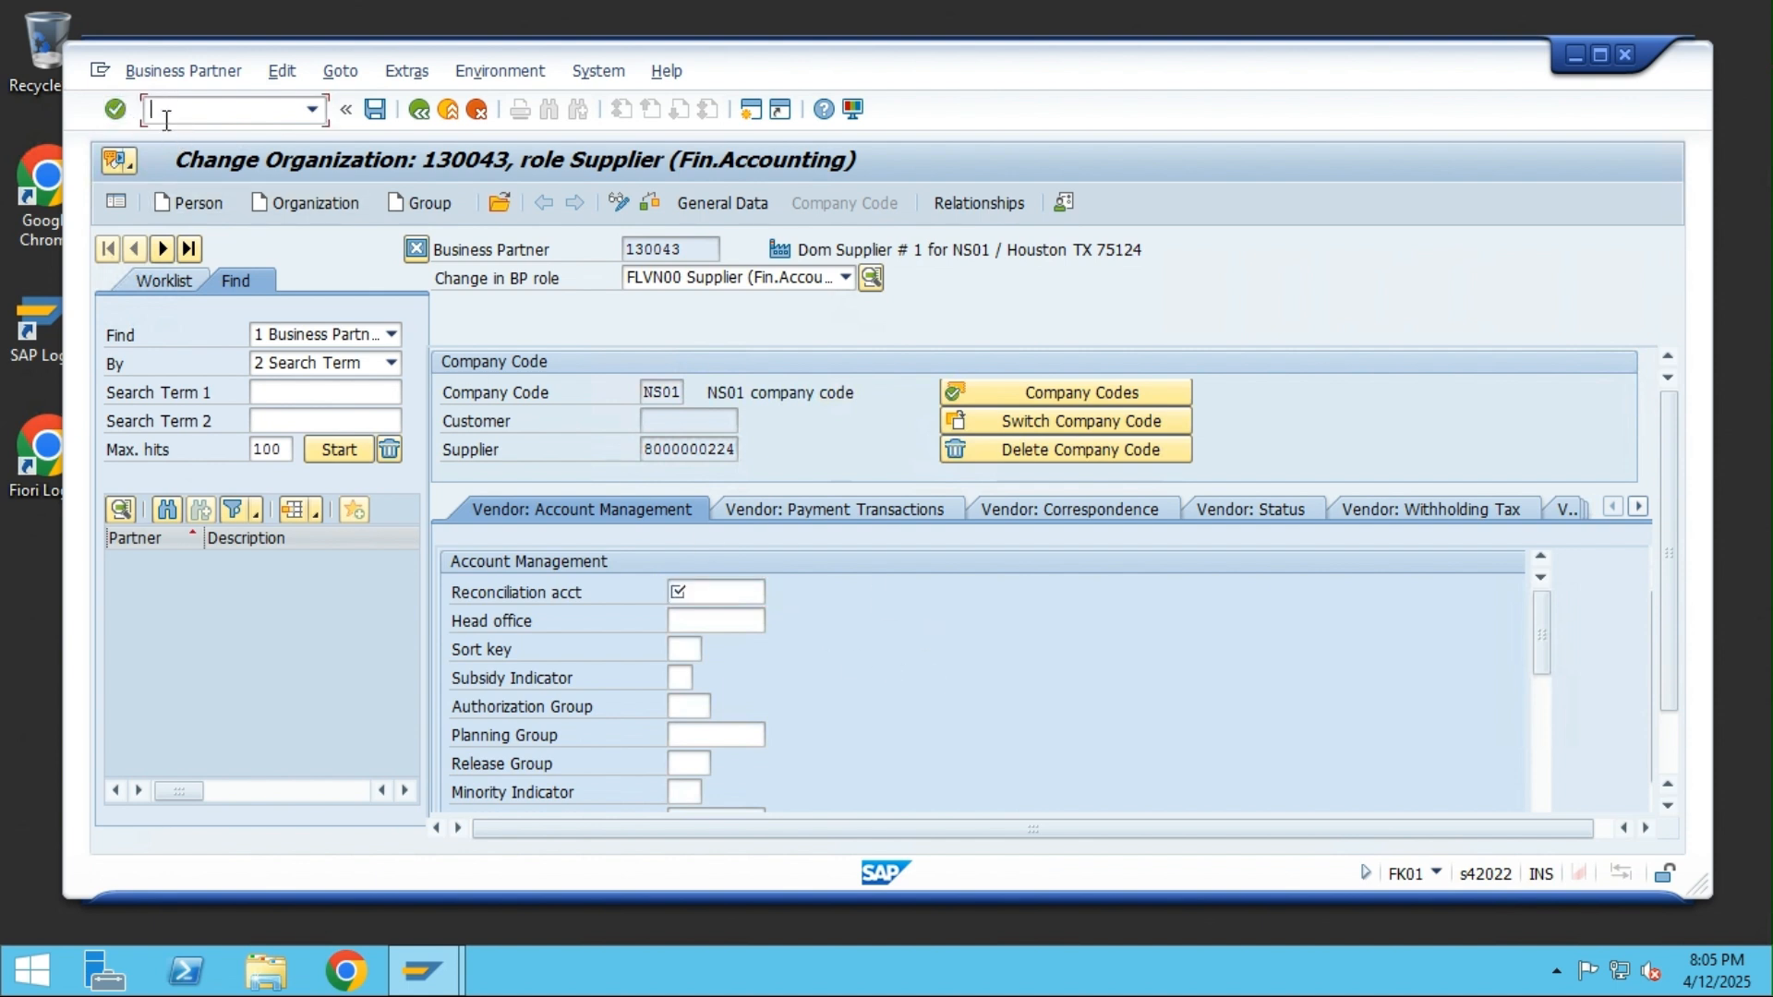
{"action": "type", "text": "/ofs00"}
{"action": "key", "text": "Return"}
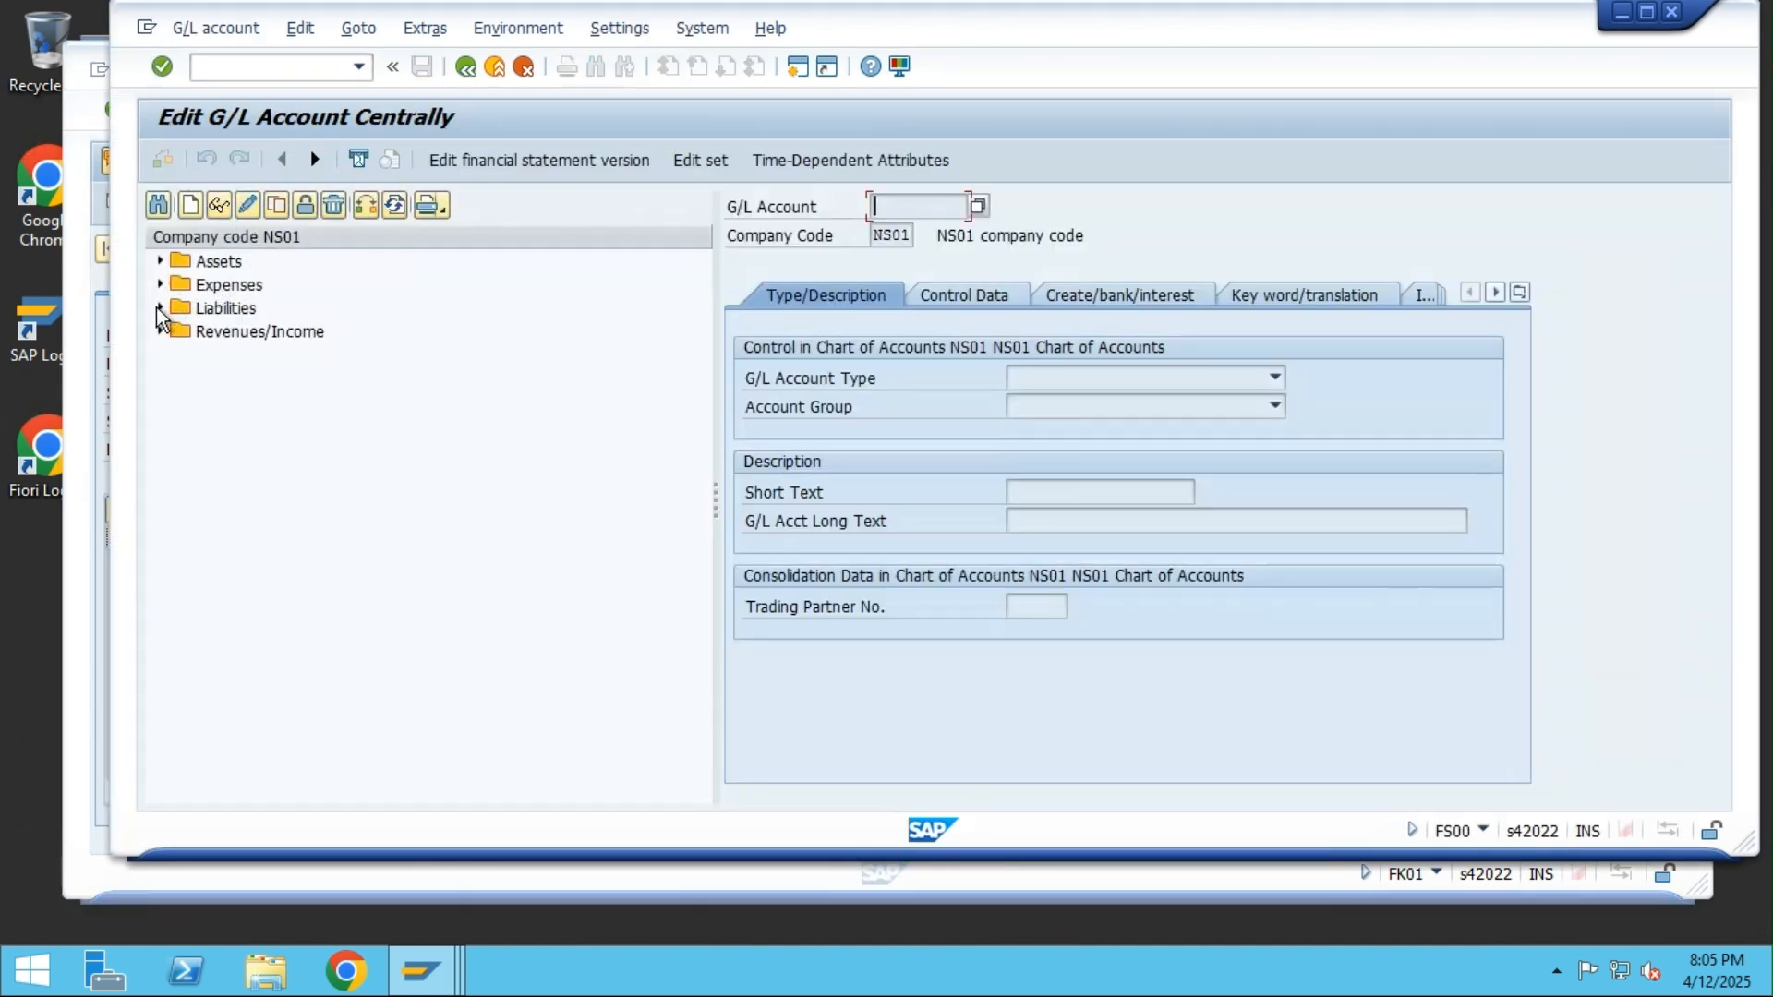
{"action": "left_click", "coordinate": [159, 307]}
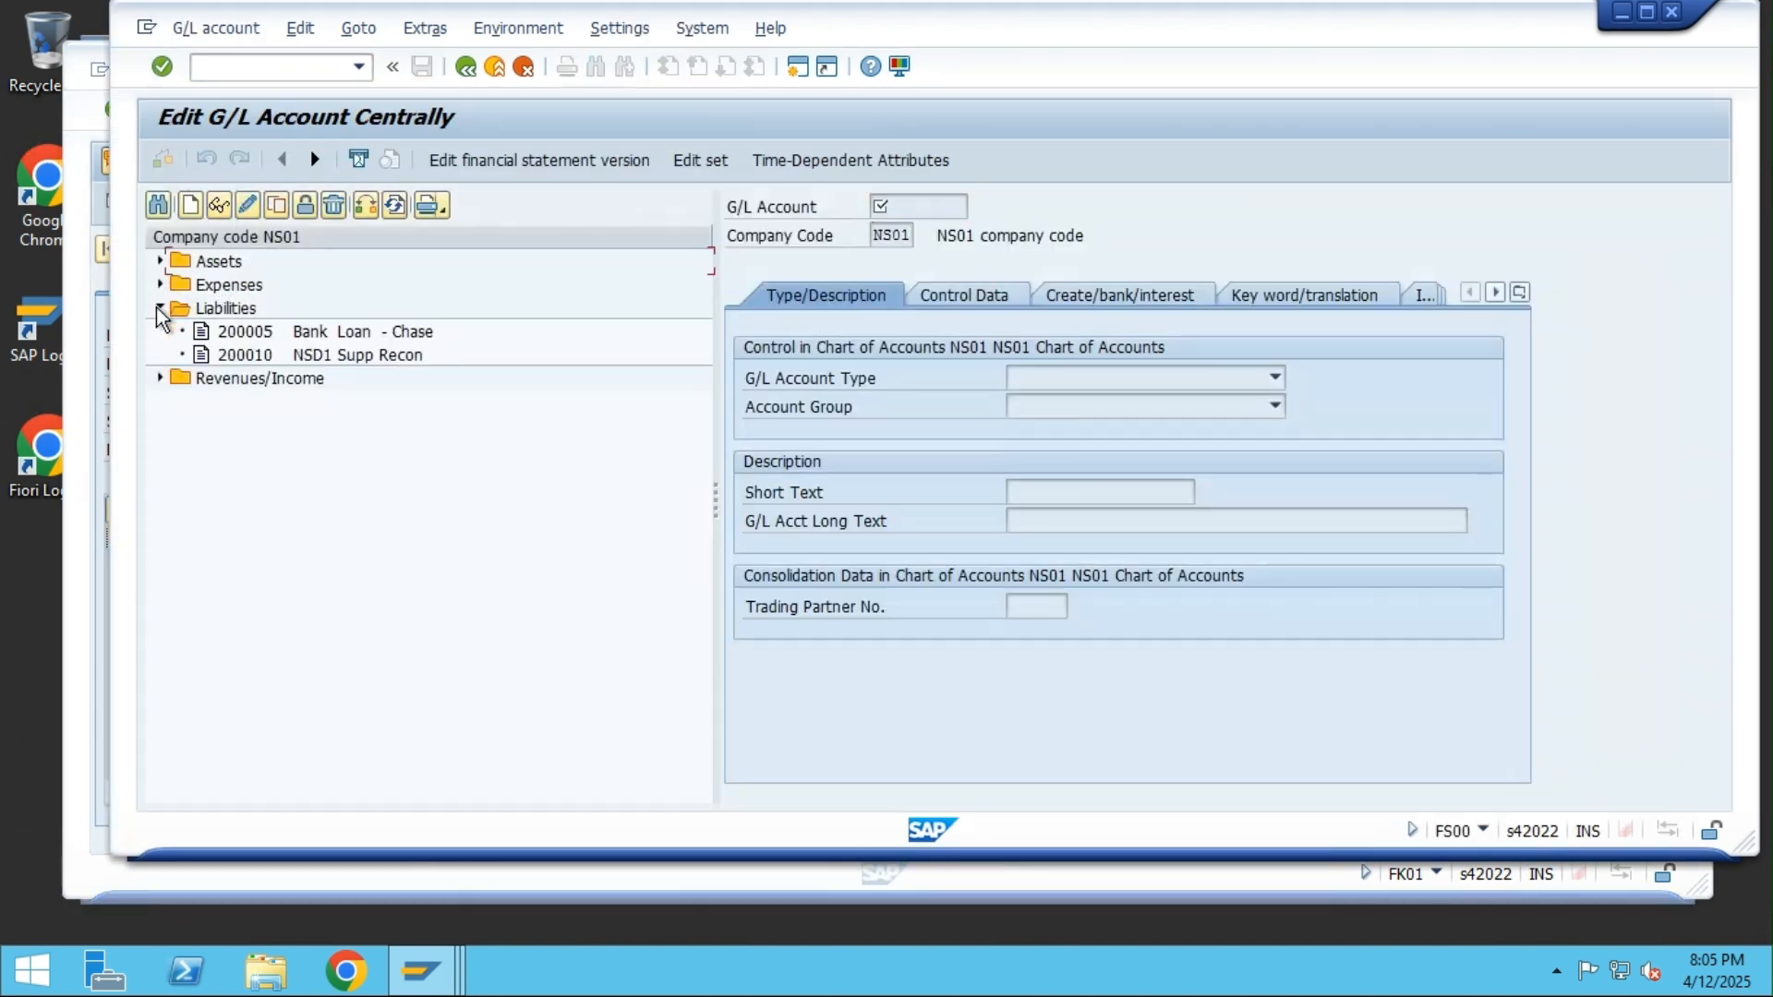
Assign reconciliation account 200010 to the supplier's NS01 company code data and save the business partner
{"action": "left_click", "coordinate": [314, 357]}
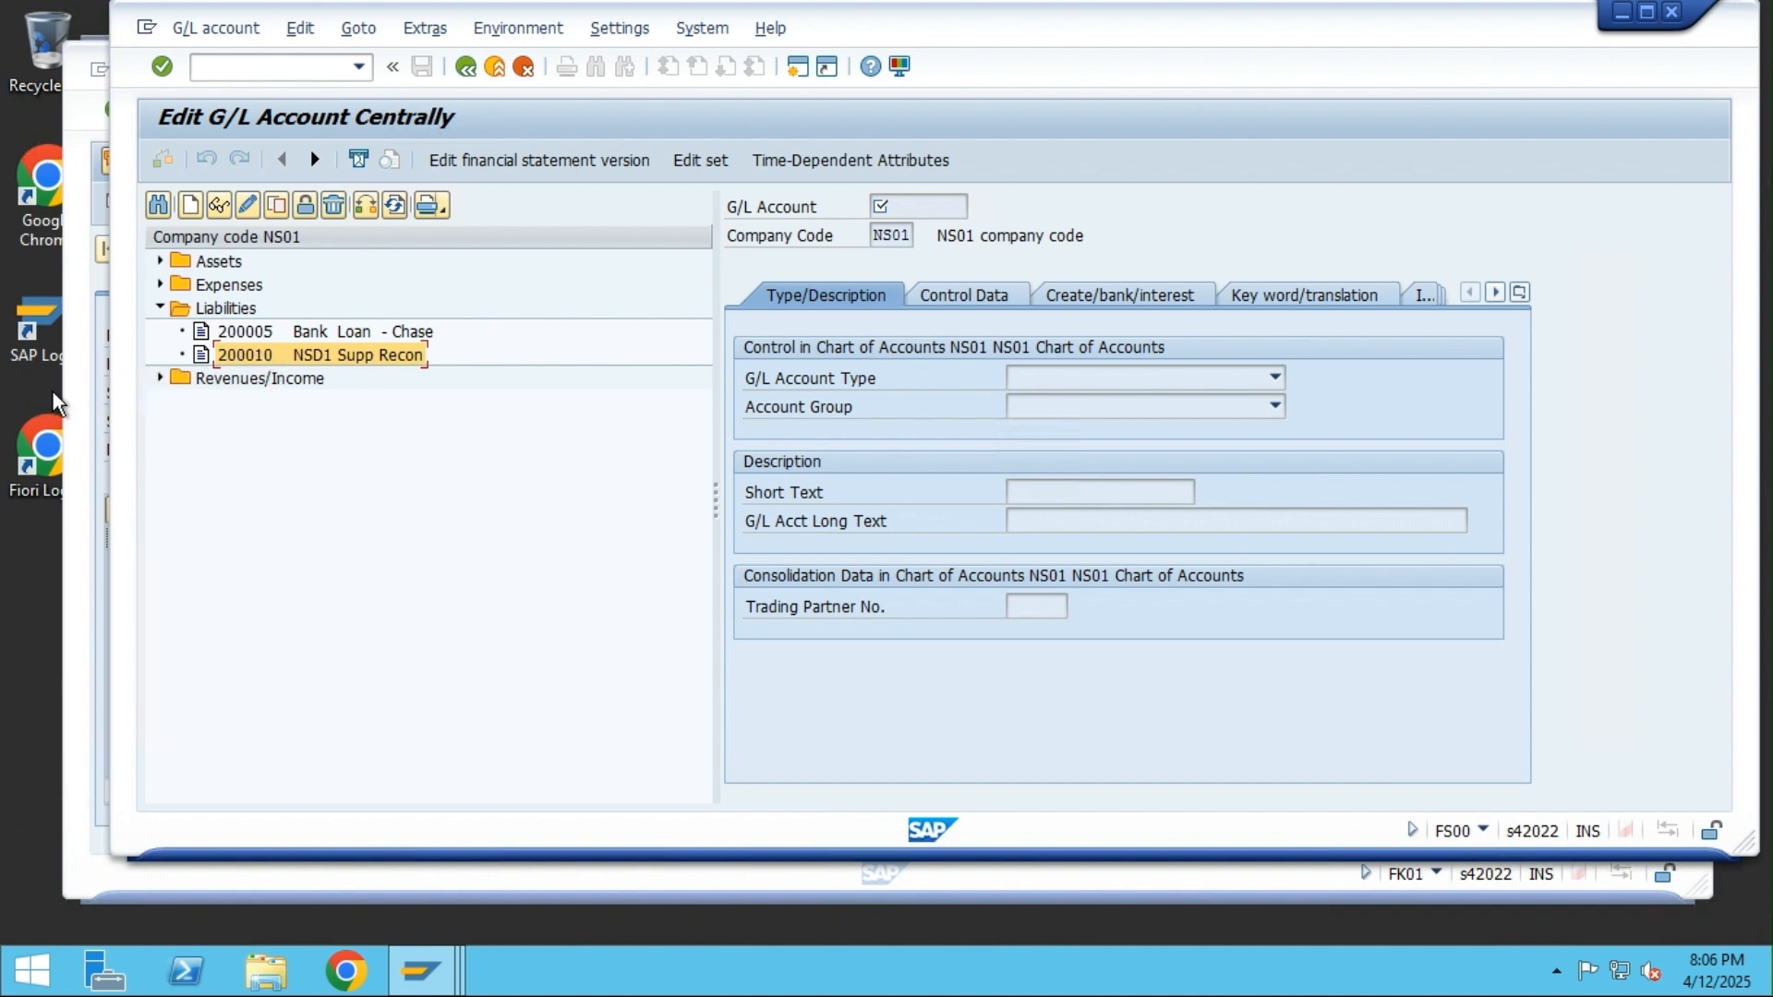
{"action": "left_click", "coordinate": [74, 379]}
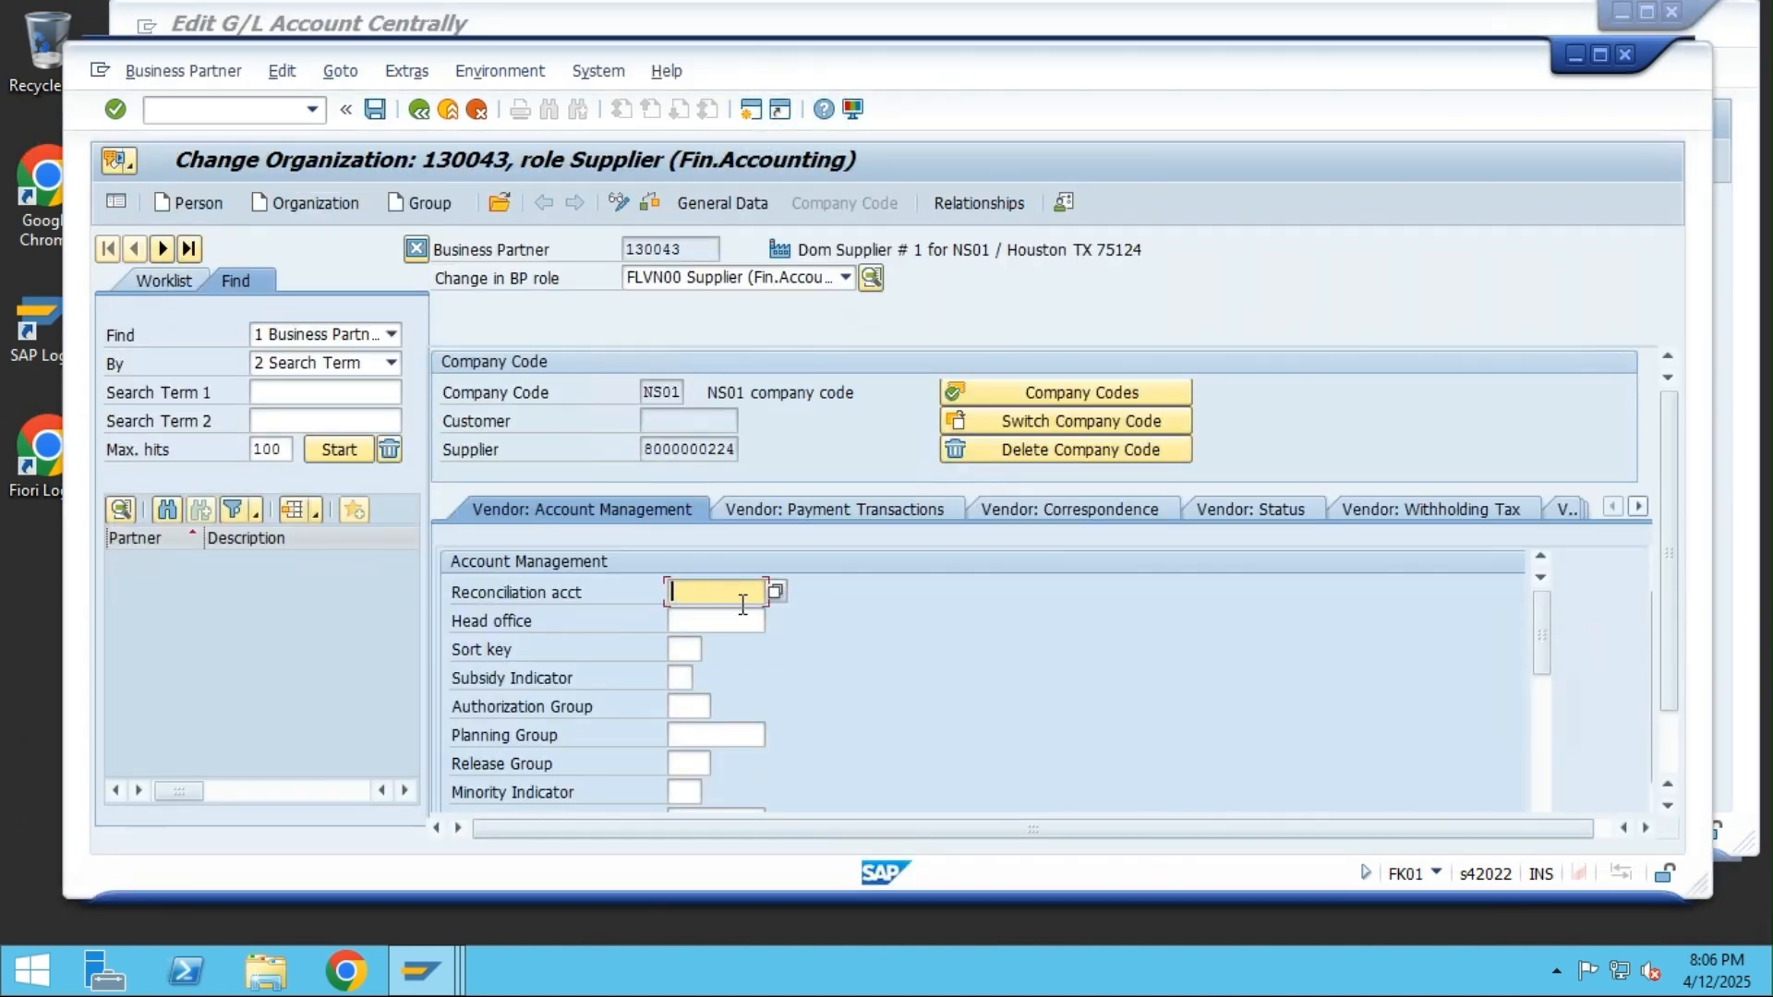
{"action": "left_click", "coordinate": [779, 590]}
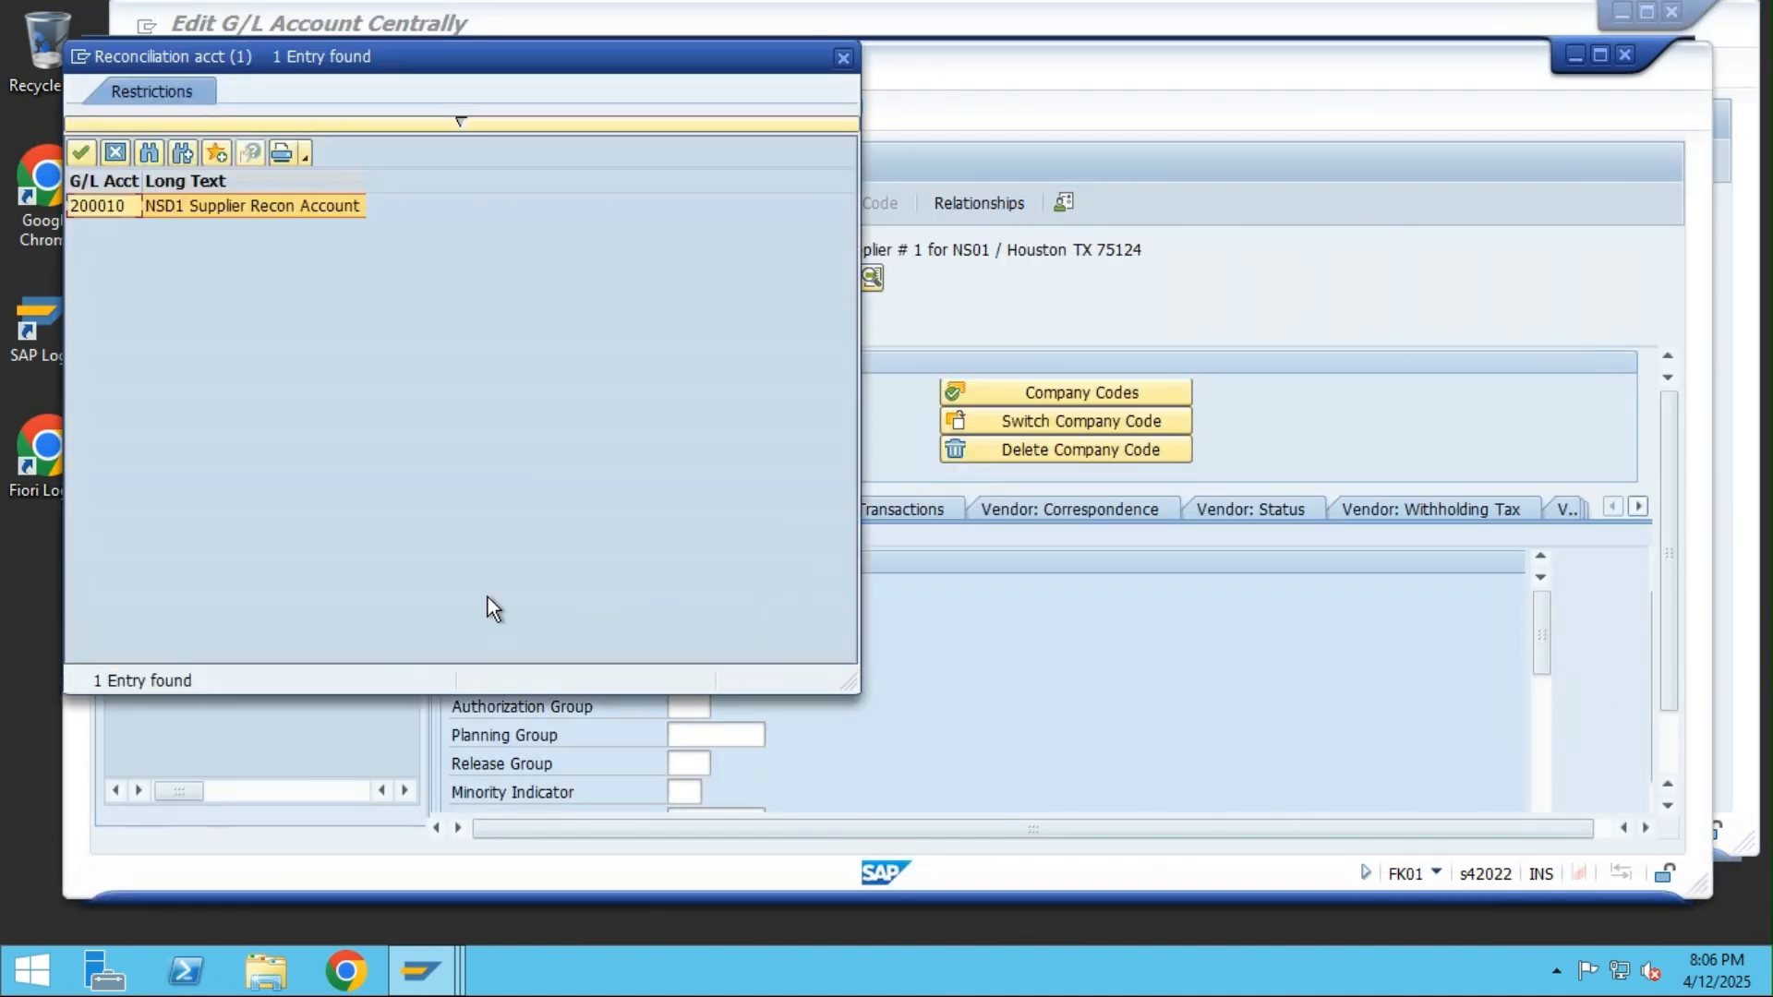
{"action": "double_click", "coordinate": [101, 207]}
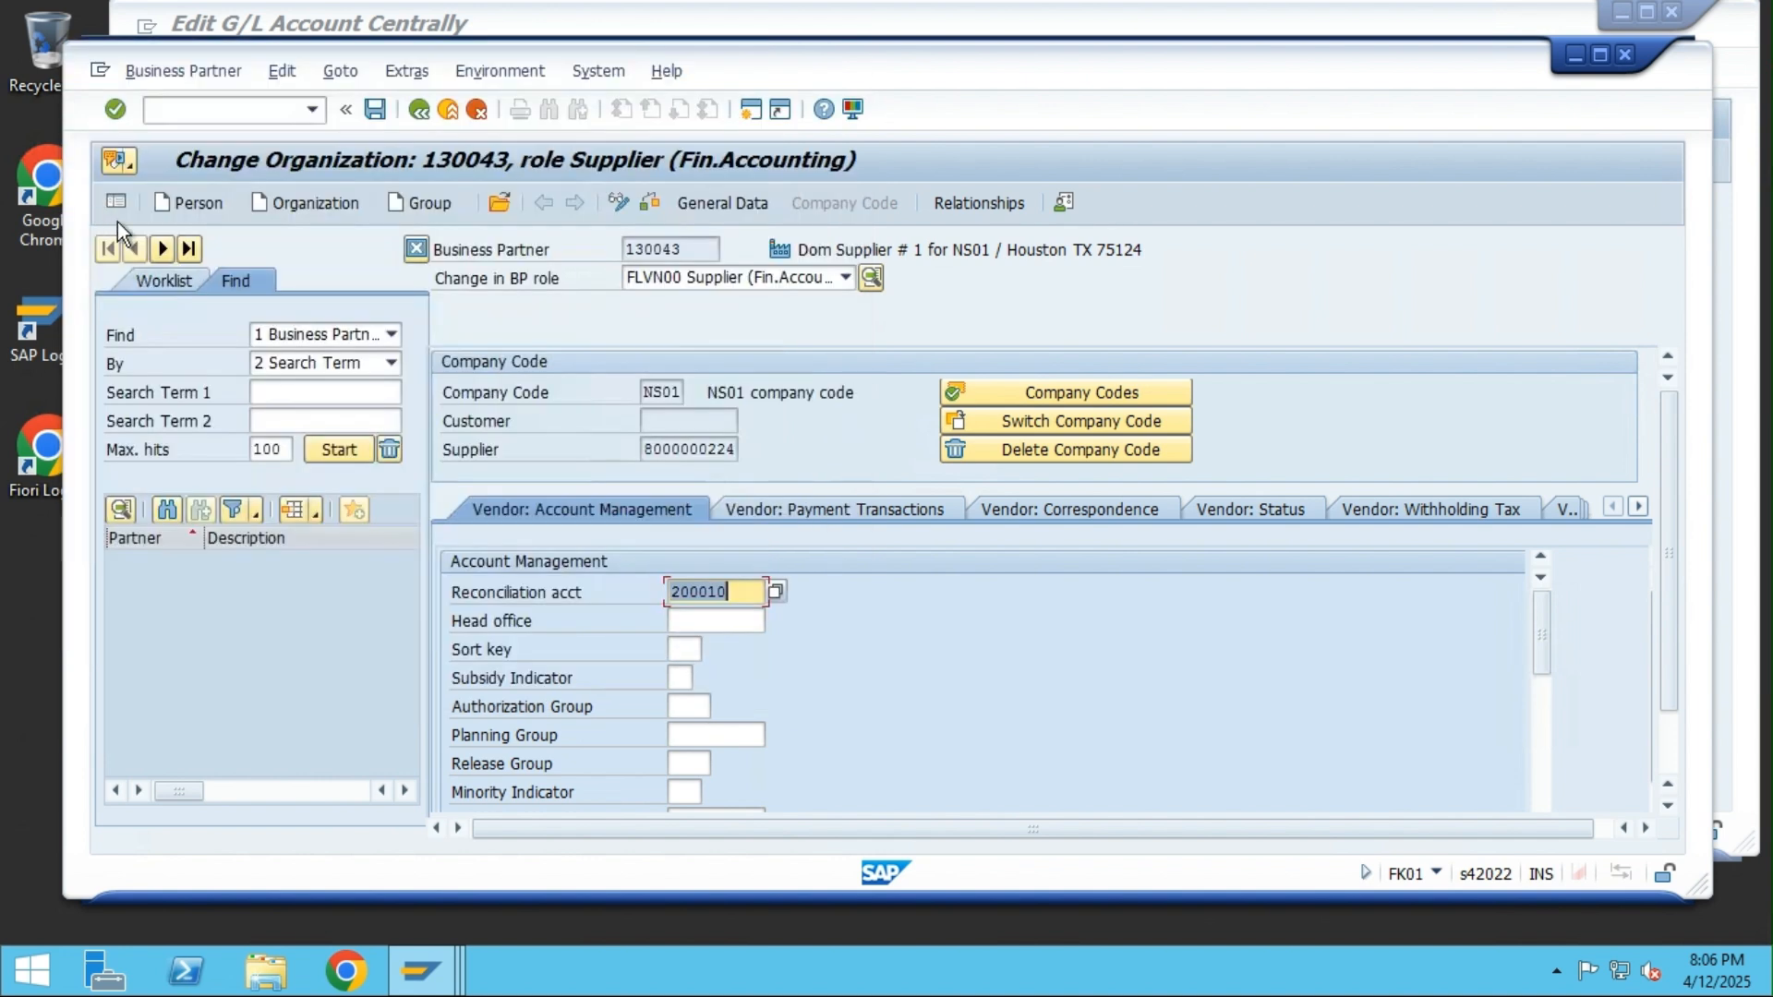
{"action": "left_click", "coordinate": [375, 109]}
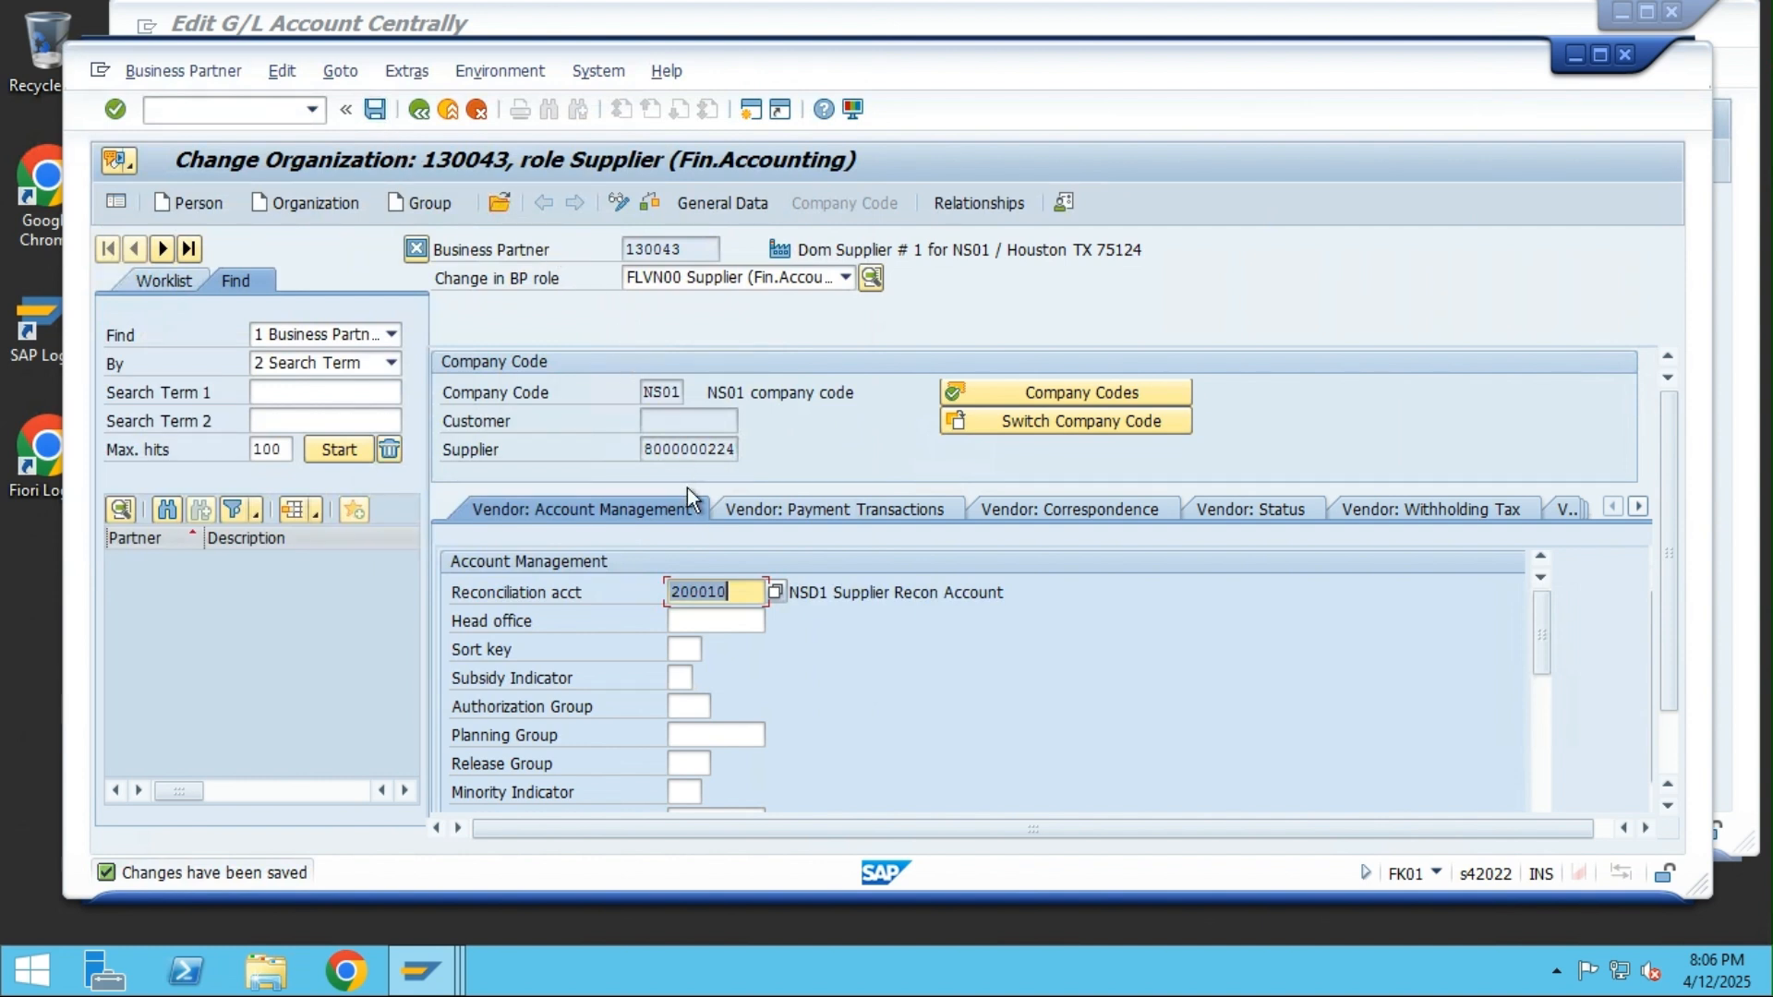
{"action": "left_click", "coordinate": [674, 449]}
{"action": "left_click_drag", "start_coordinate": [672, 449], "coordinate": [789, 445]}
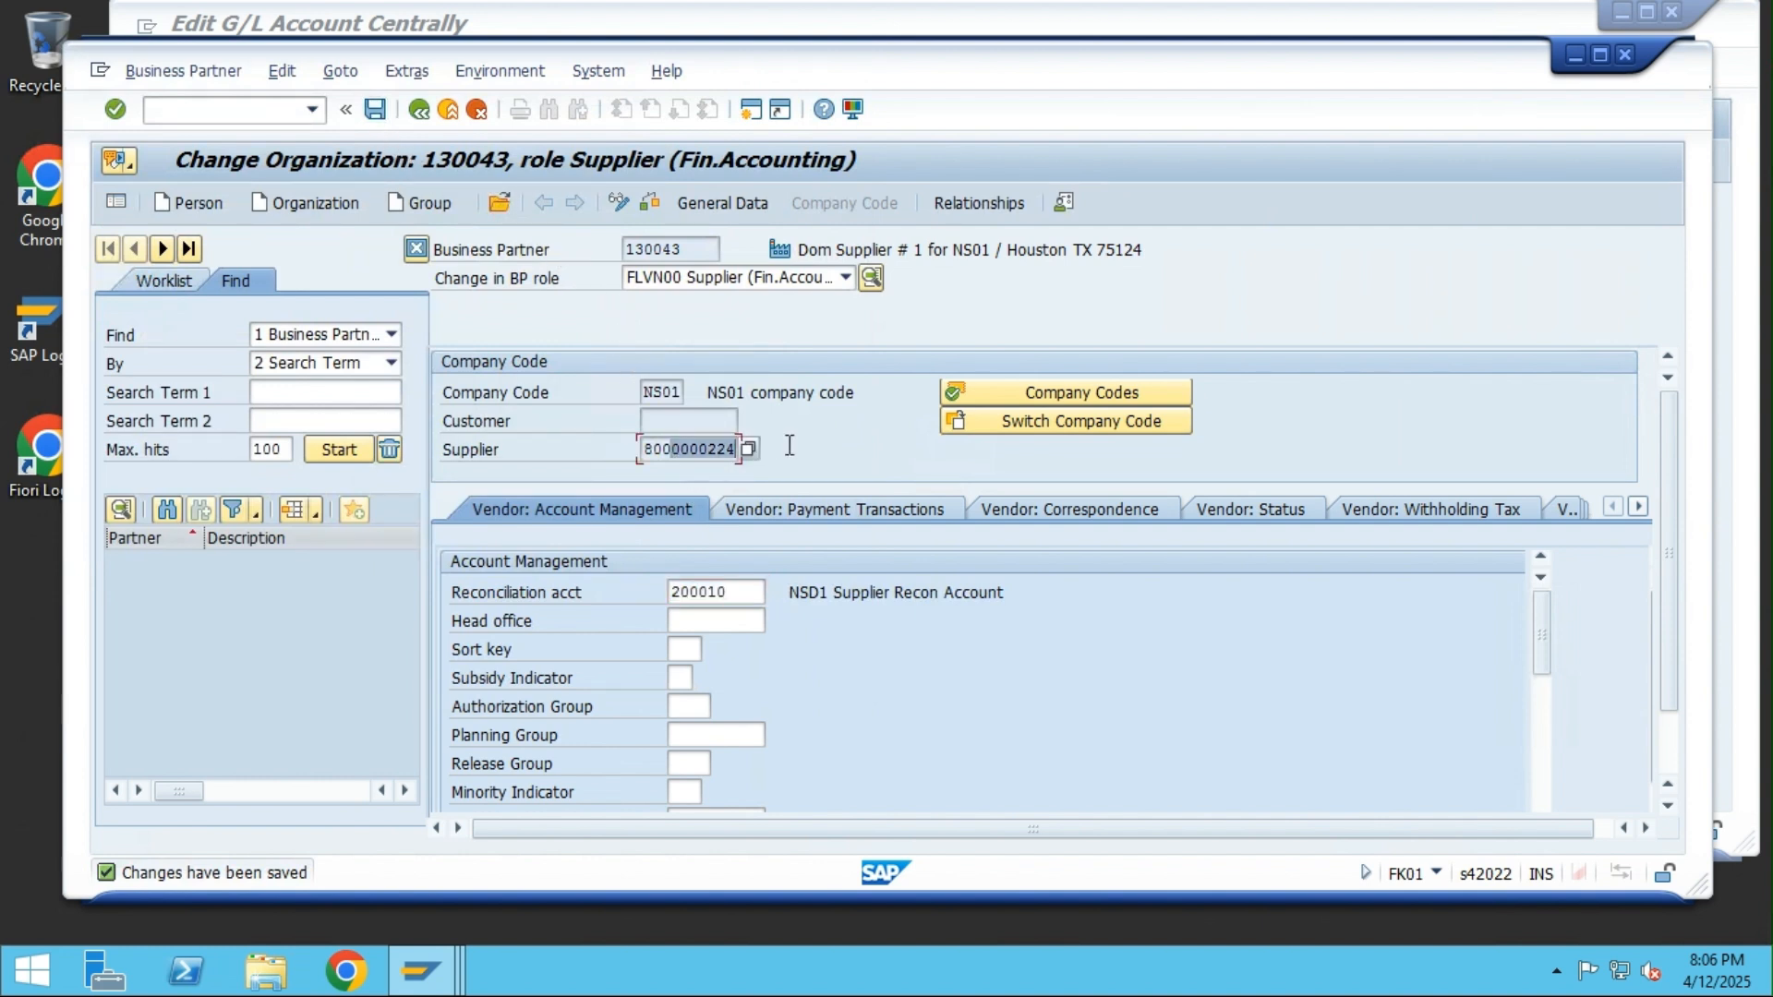
Display G/L account 200010 in the FS00 session and review its control data and document creation settings
{"action": "left_click", "coordinate": [387, 18]}
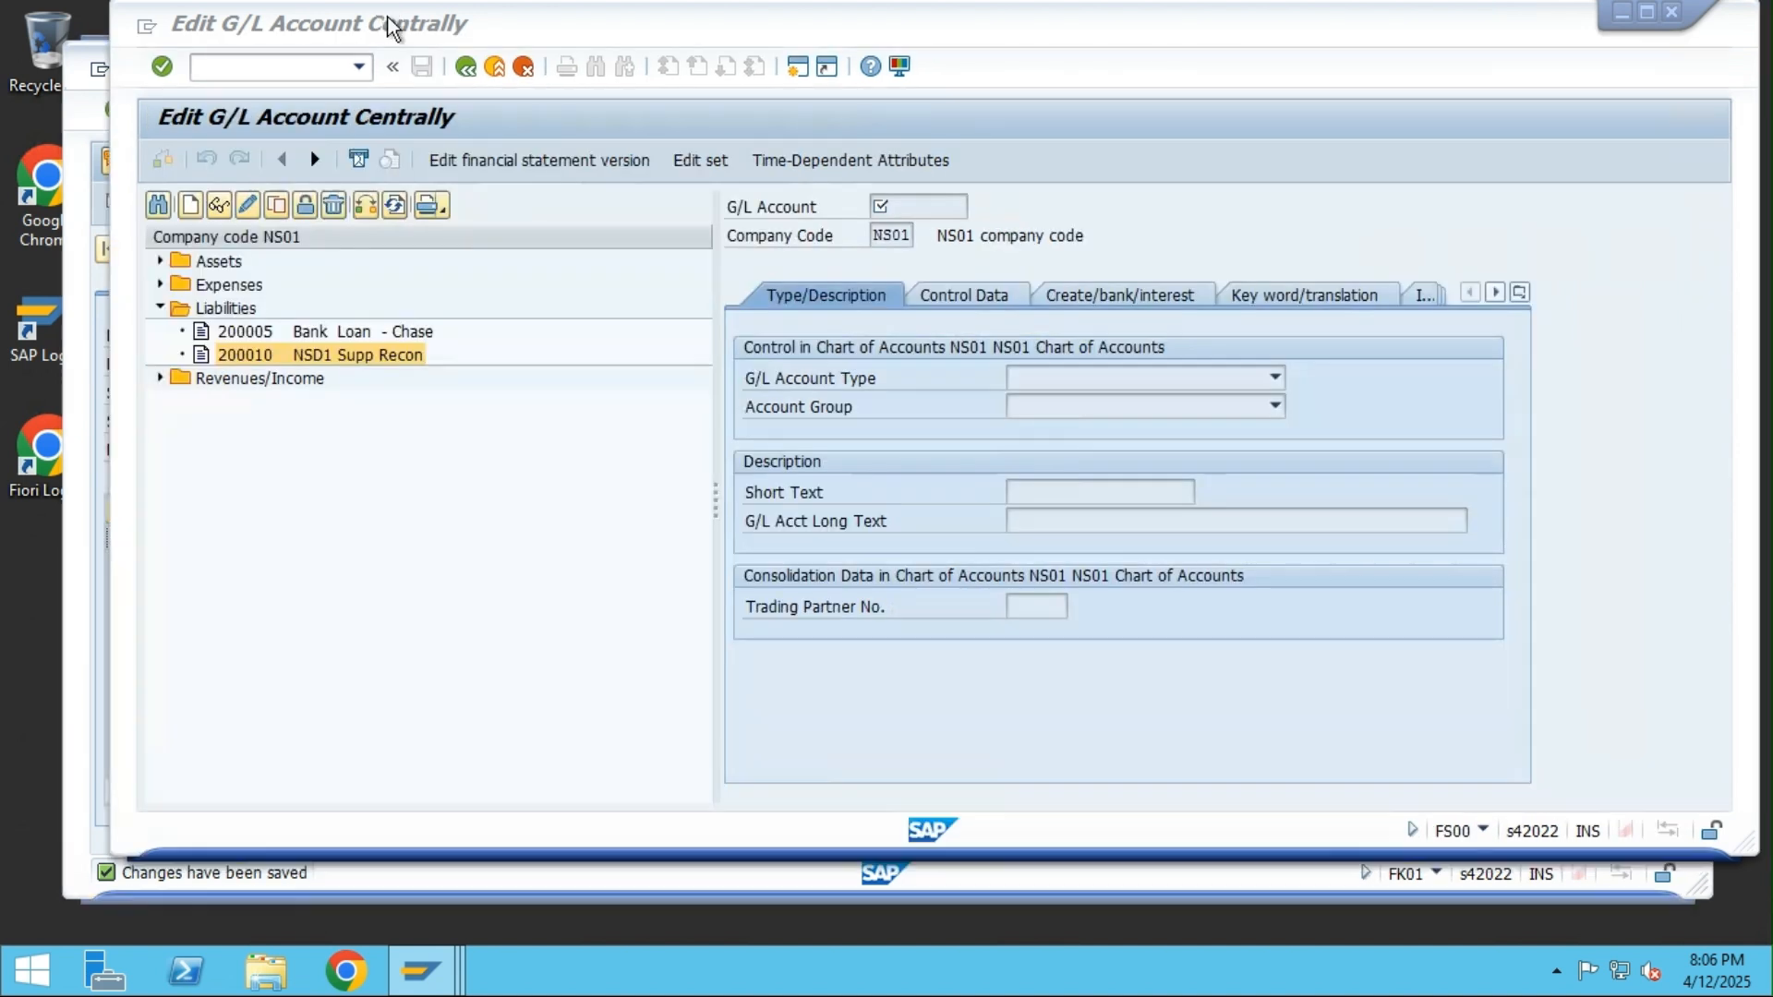
{"action": "left_click", "coordinate": [384, 22]}
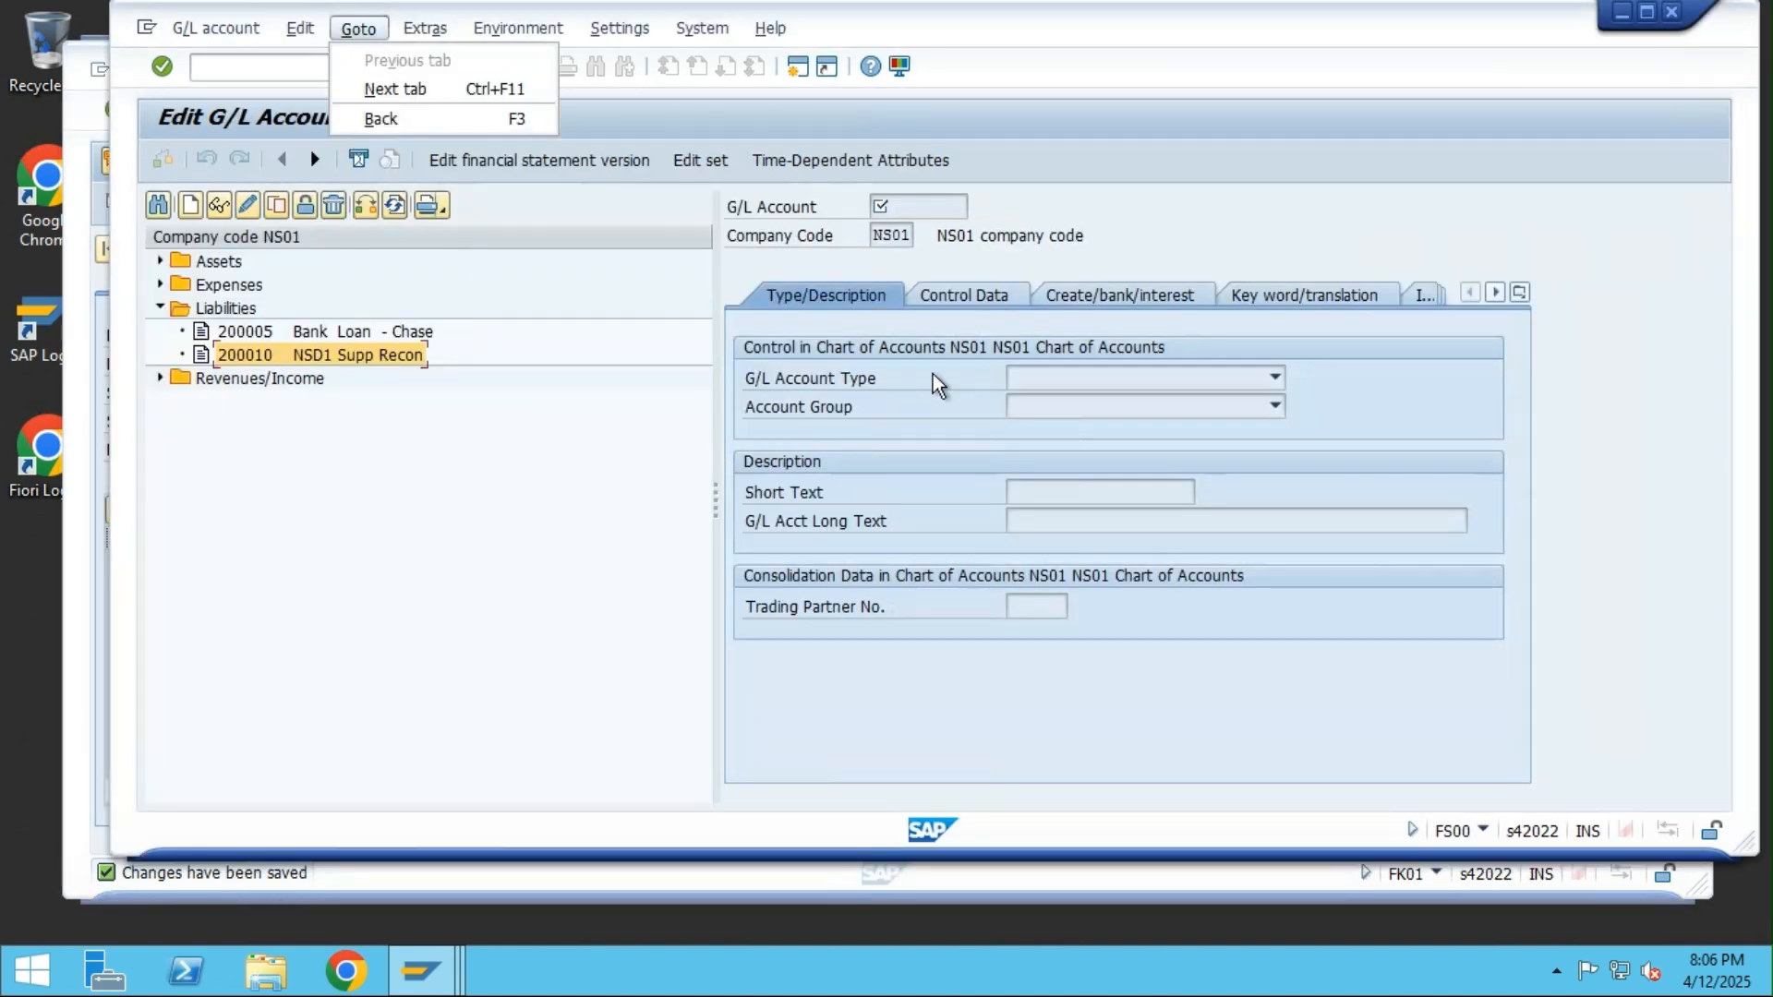
{"action": "left_click", "coordinate": [994, 298]}
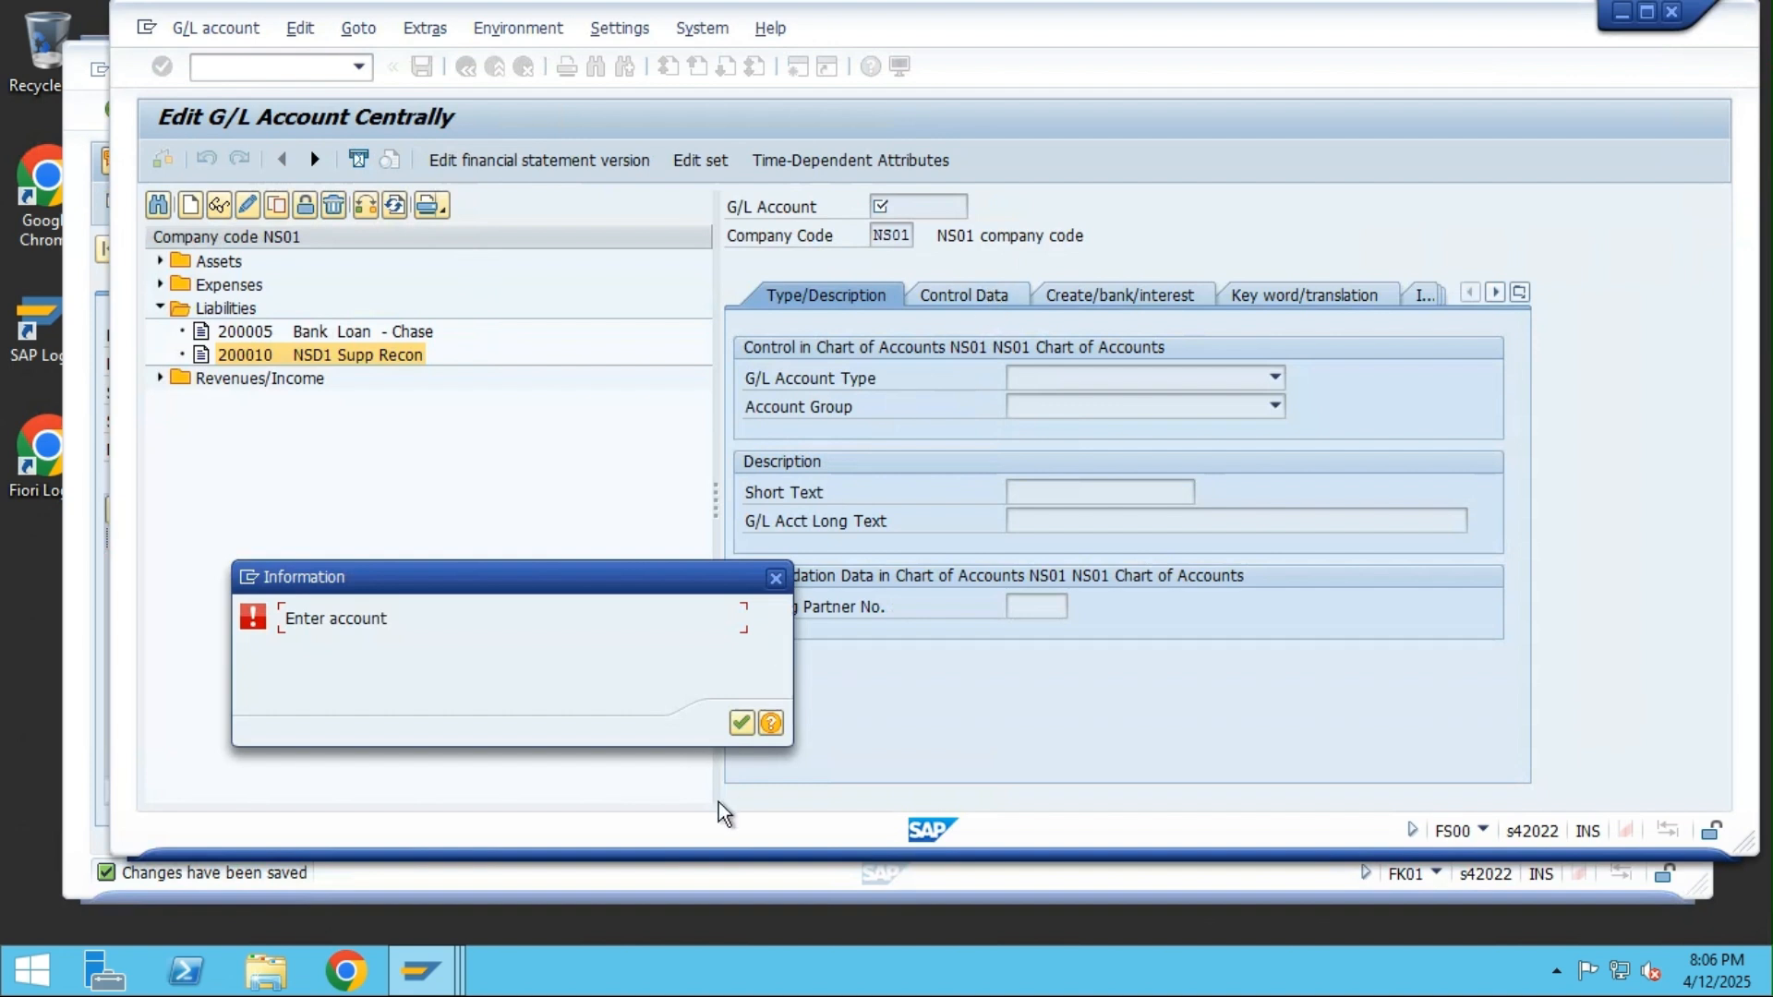
{"action": "left_click", "coordinate": [774, 580]}
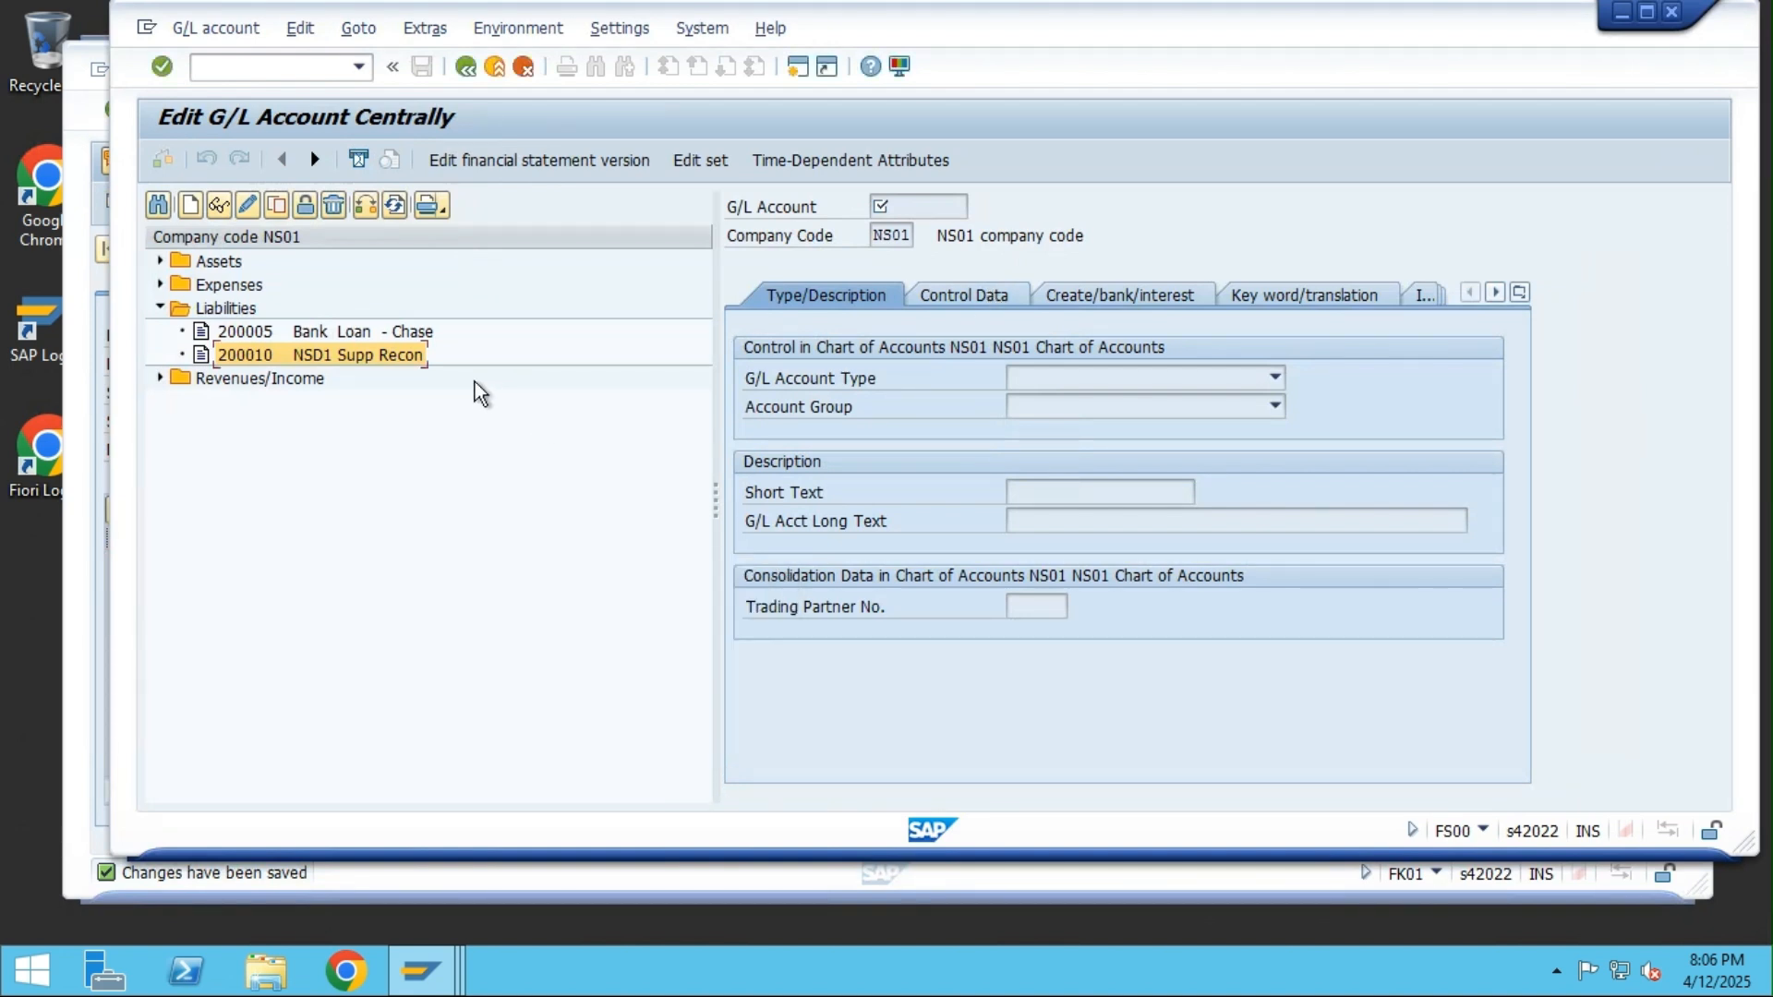
{"action": "double_click", "coordinate": [412, 360]}
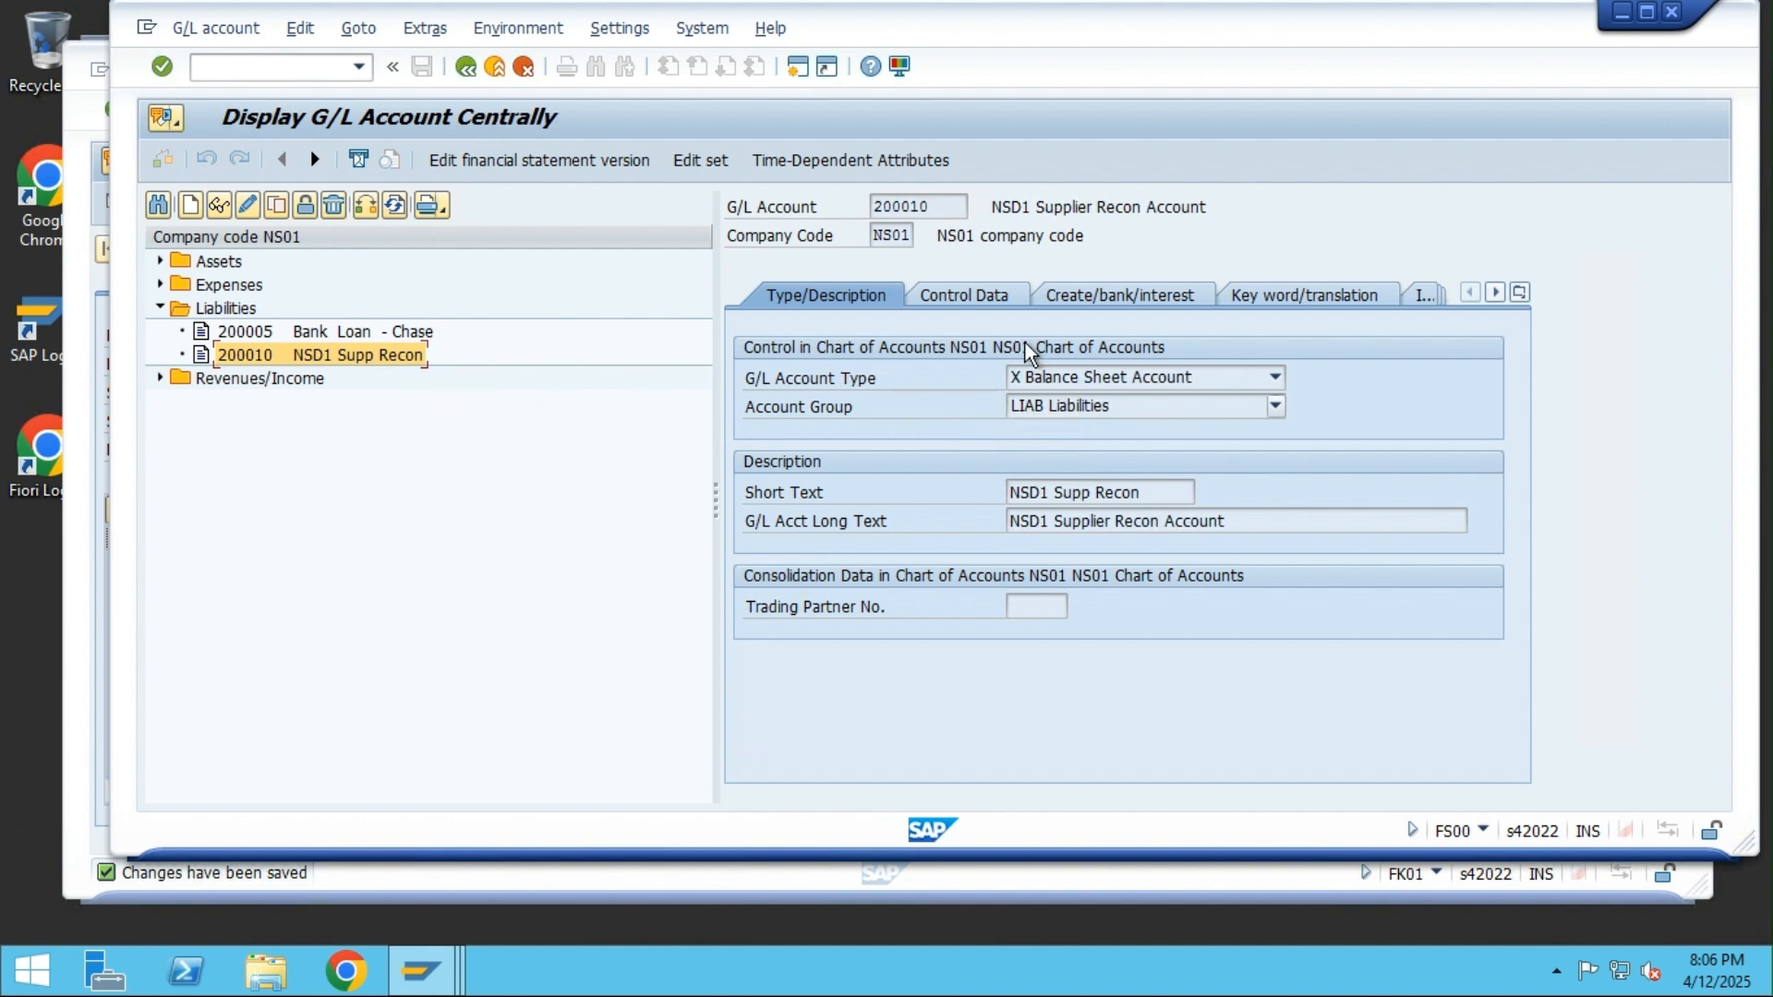
{"action": "left_click", "coordinate": [996, 299]}
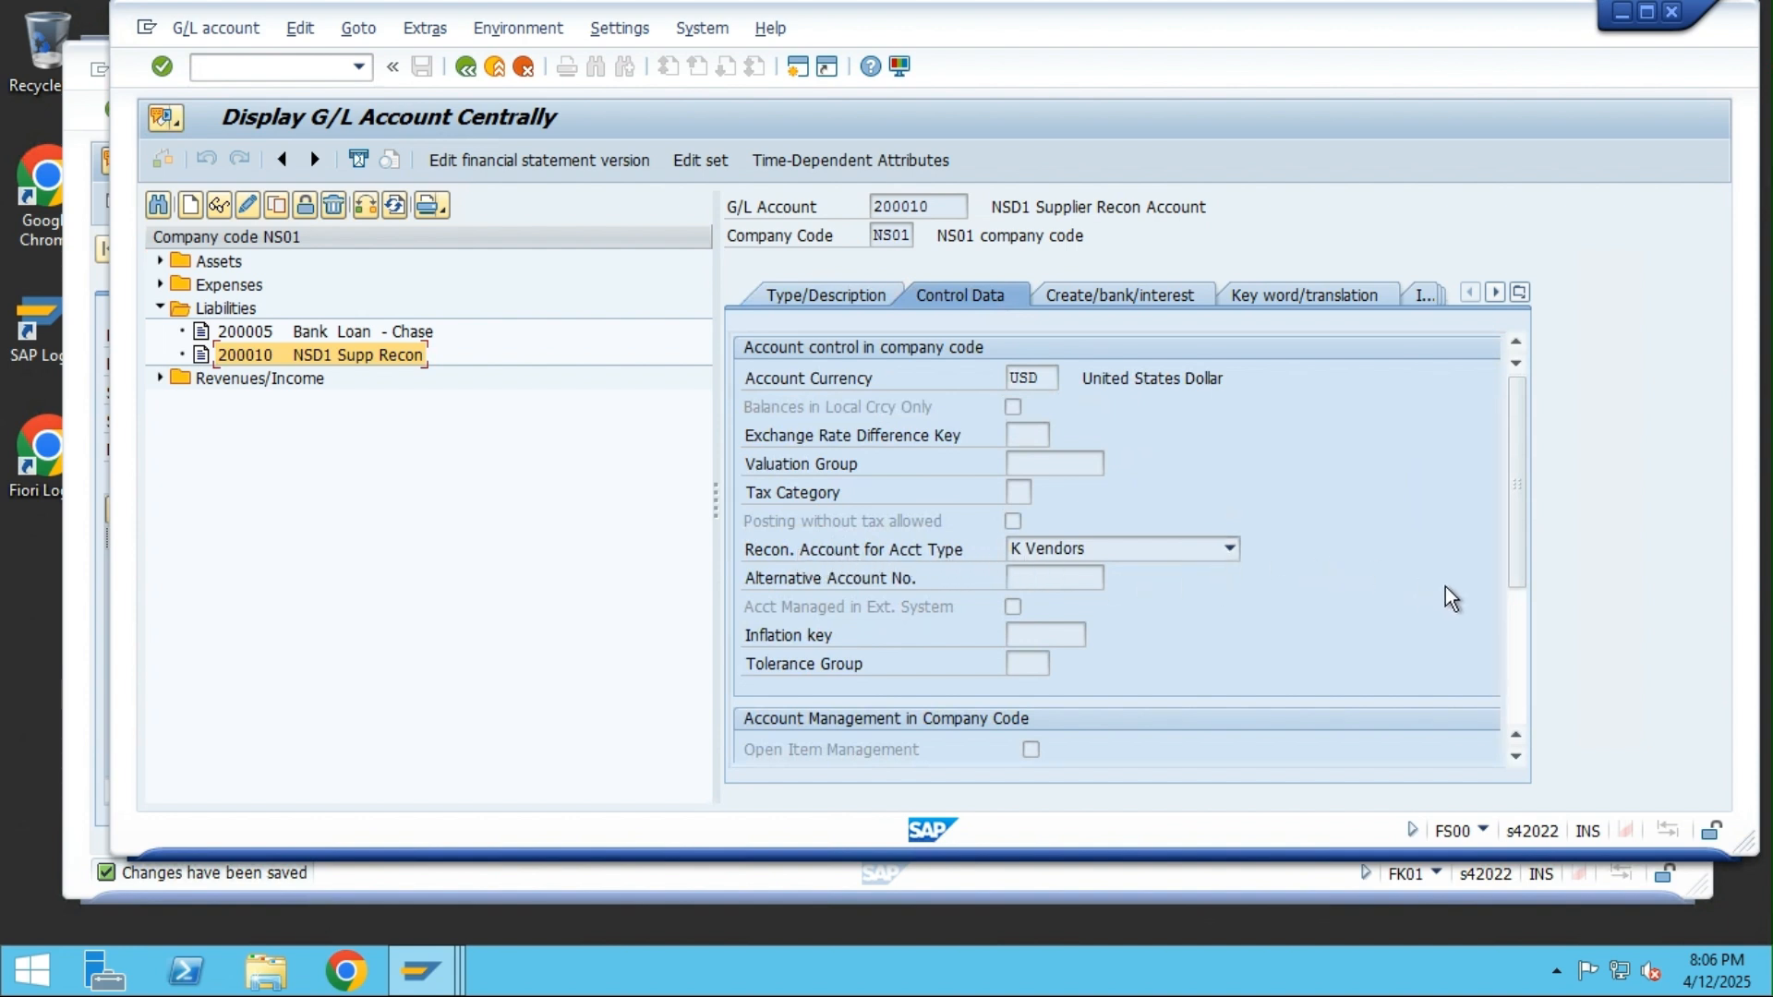
{"action": "mouse_move", "coordinate": [1524, 527]}
{"action": "left_mouse_down"}
{"action": "mouse_move", "coordinate": [1528, 702]}
{"action": "mouse_move", "coordinate": [1515, 479]}
{"action": "mouse_move", "coordinate": [1540, 716]}
{"action": "mouse_move", "coordinate": [1525, 545]}
{"action": "left_mouse_up"}
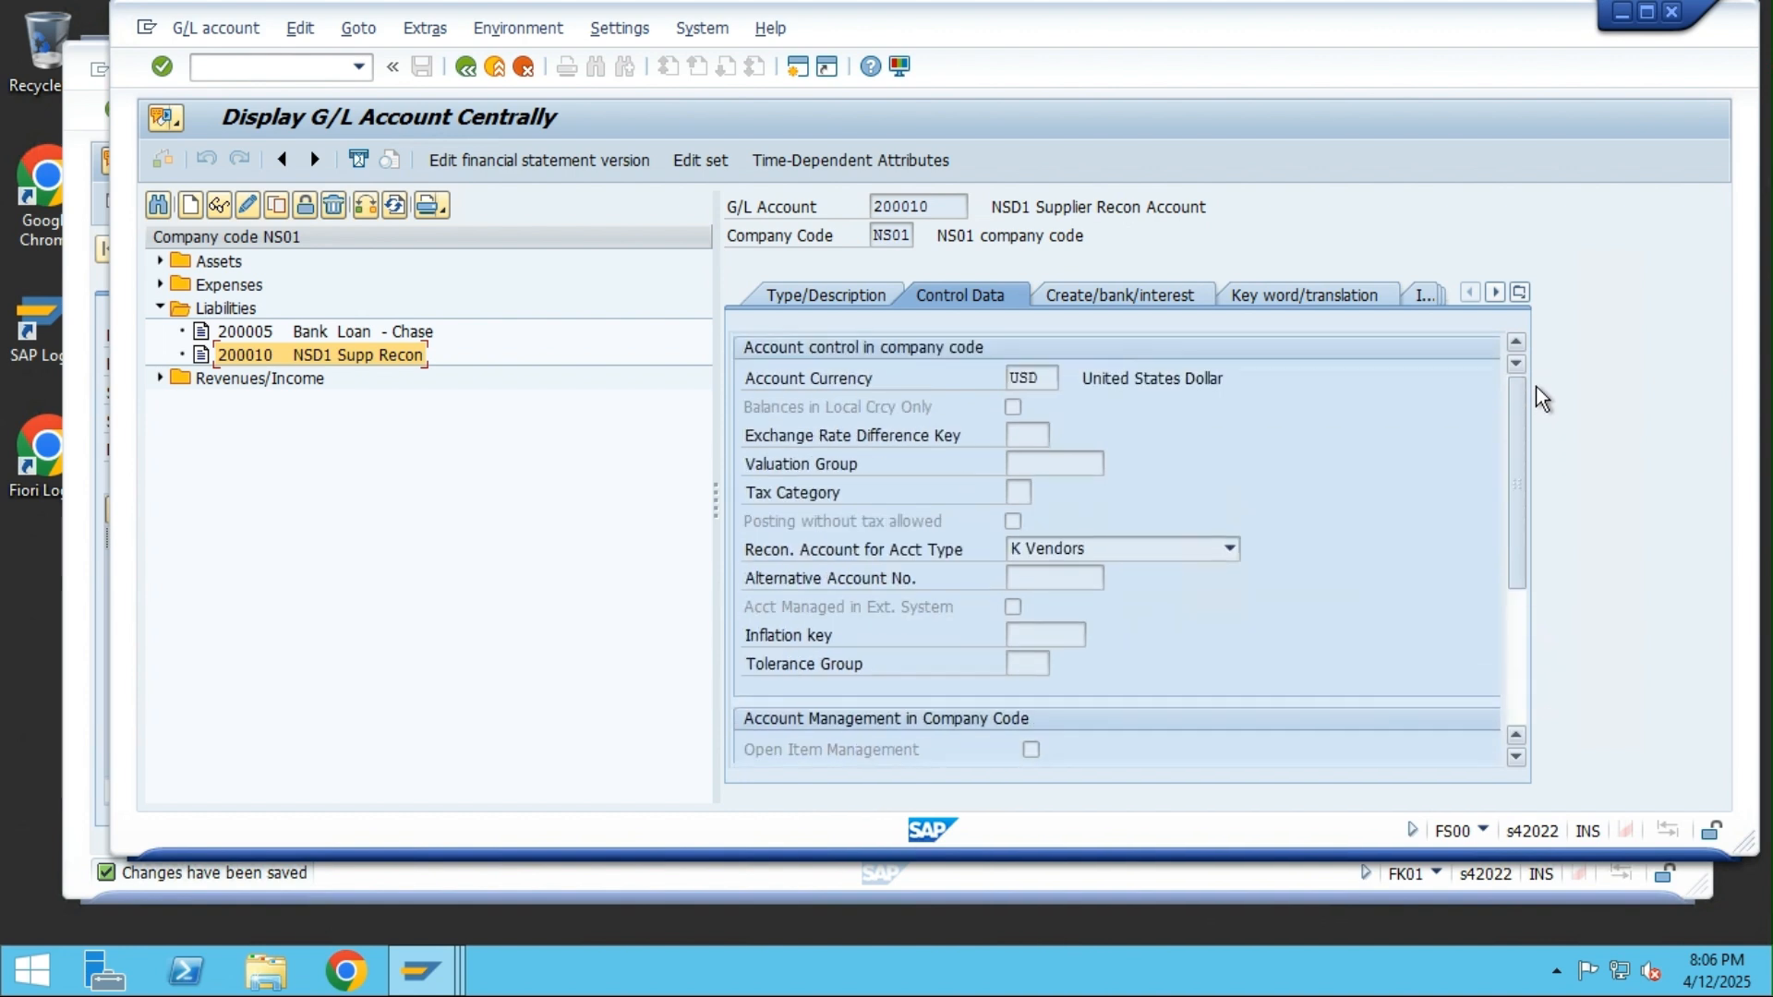
{"action": "left_click", "coordinate": [1092, 297]}
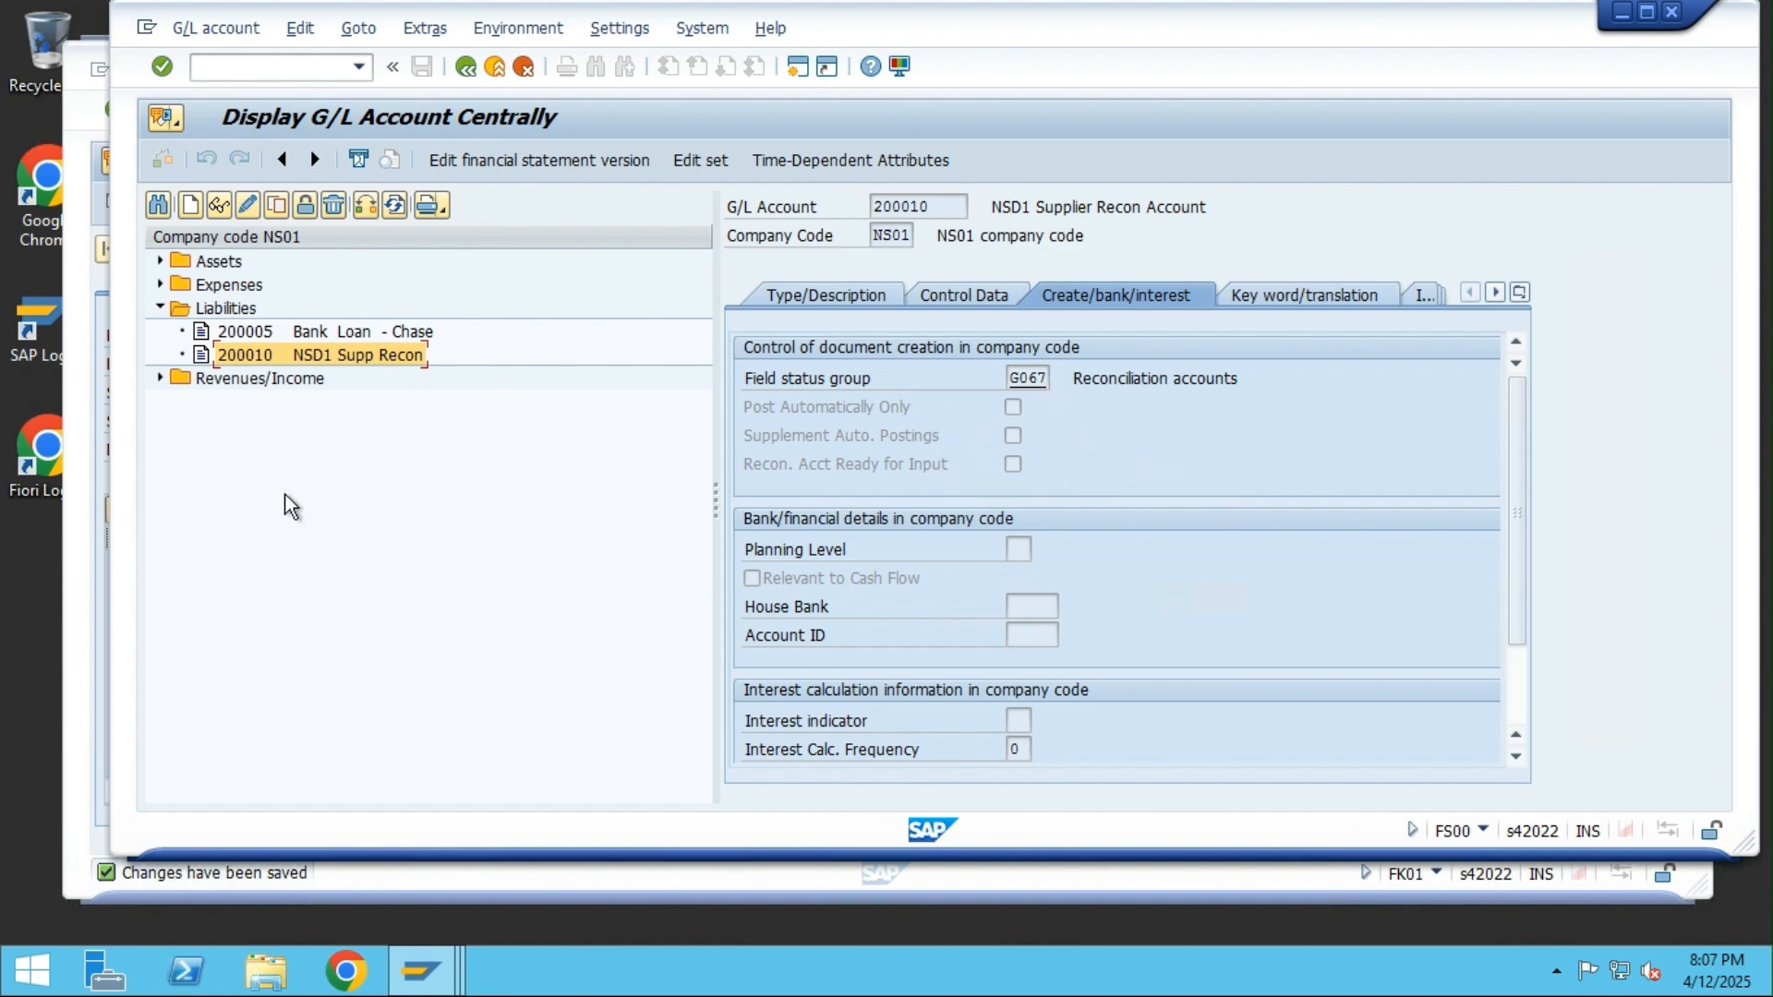
Open transaction FB60 in a new session from the supplier window and select Dom Supplier # 1 for NS01 as vendor
{"action": "left_click", "coordinate": [85, 488]}
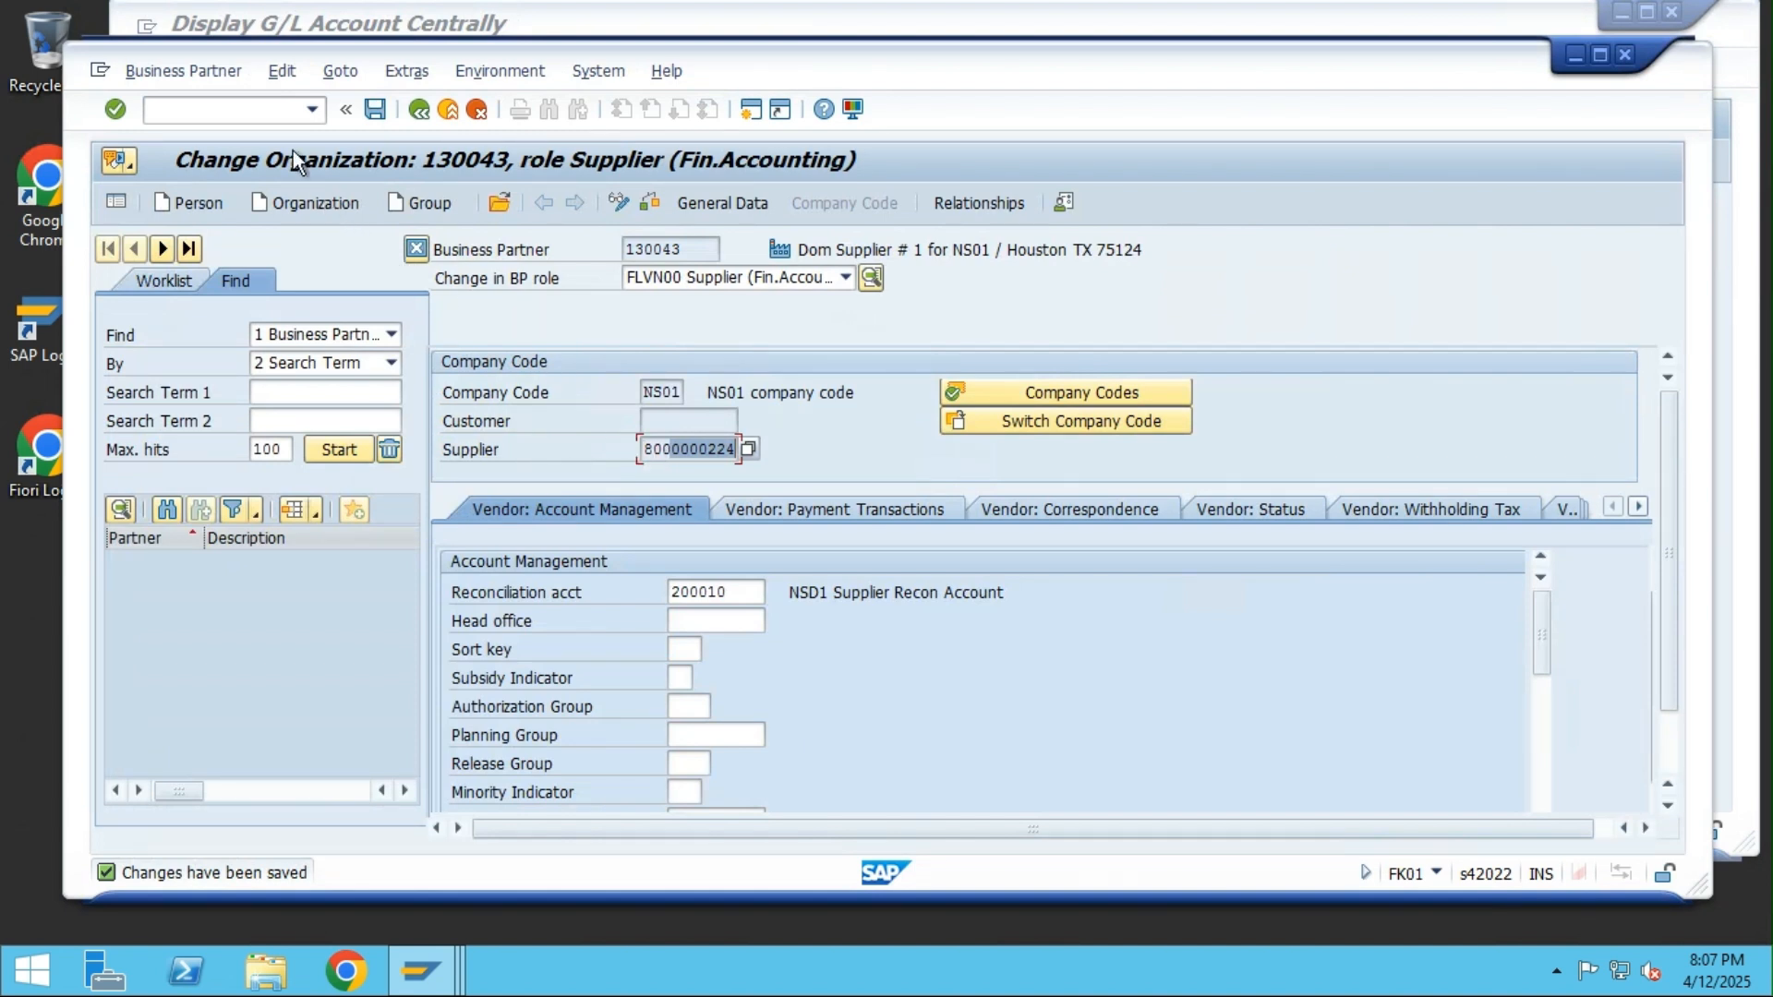
{"action": "left_click", "coordinate": [277, 111]}
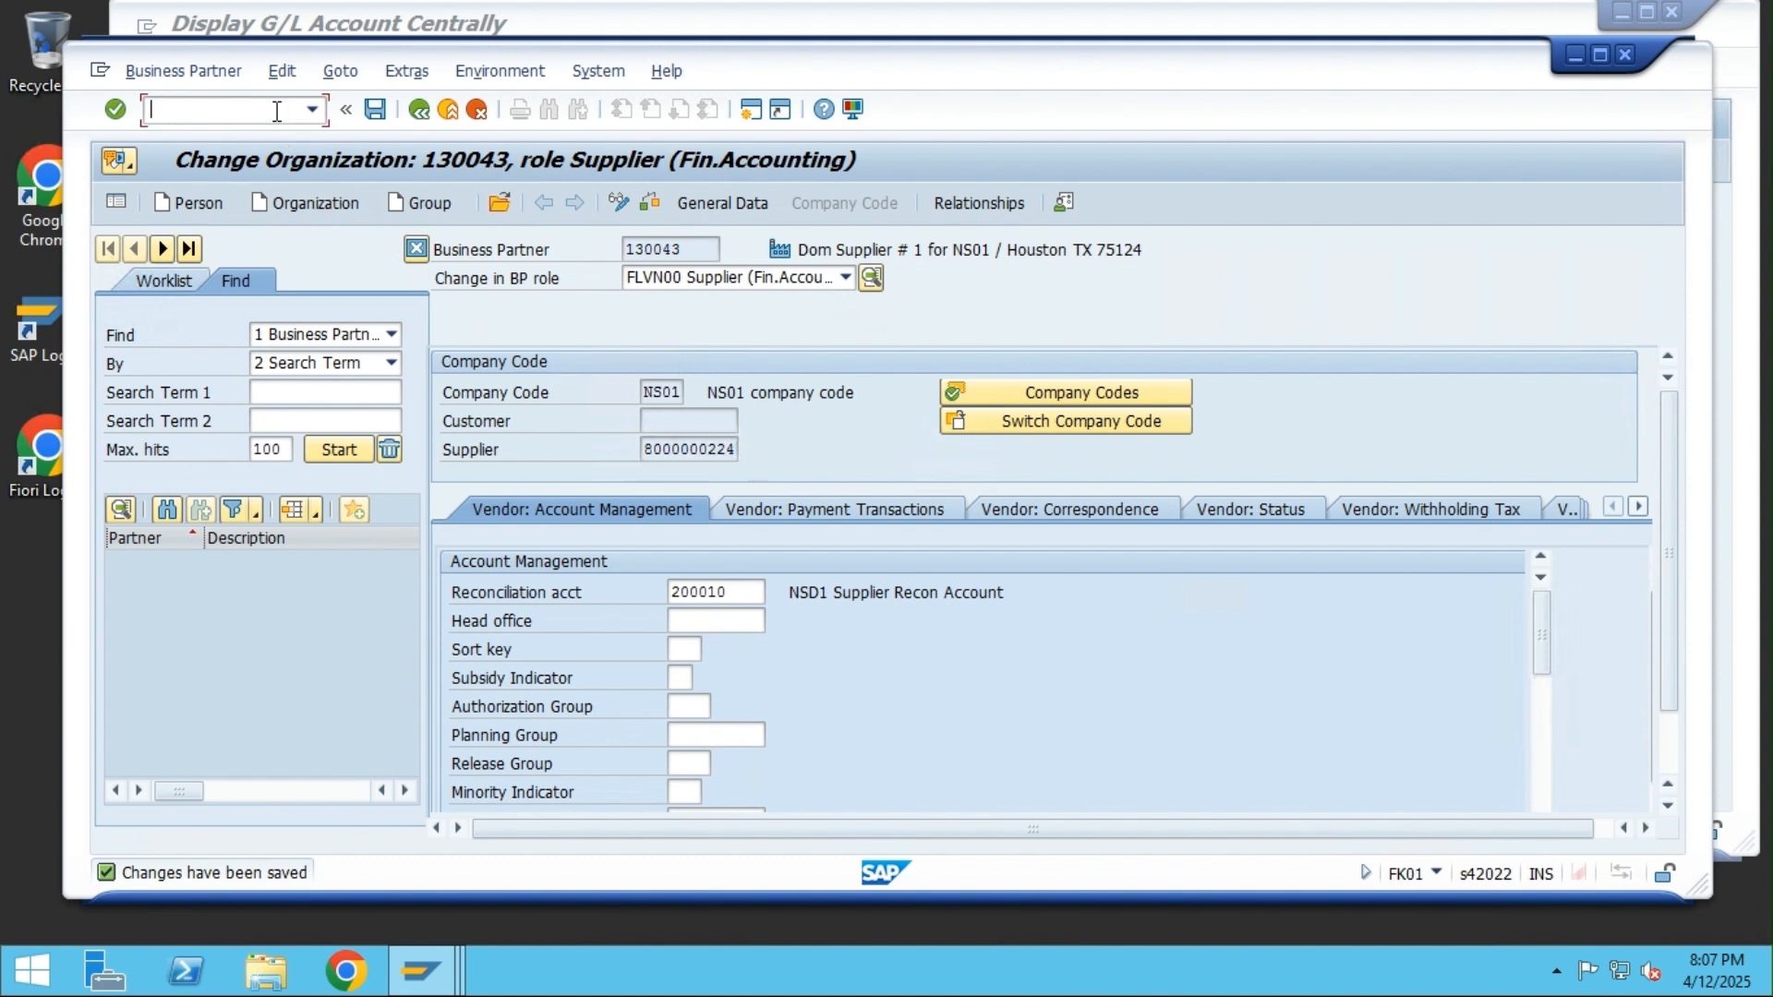
{"action": "type", "text": "/ofb60"}
{"action": "key", "text": "Return"}
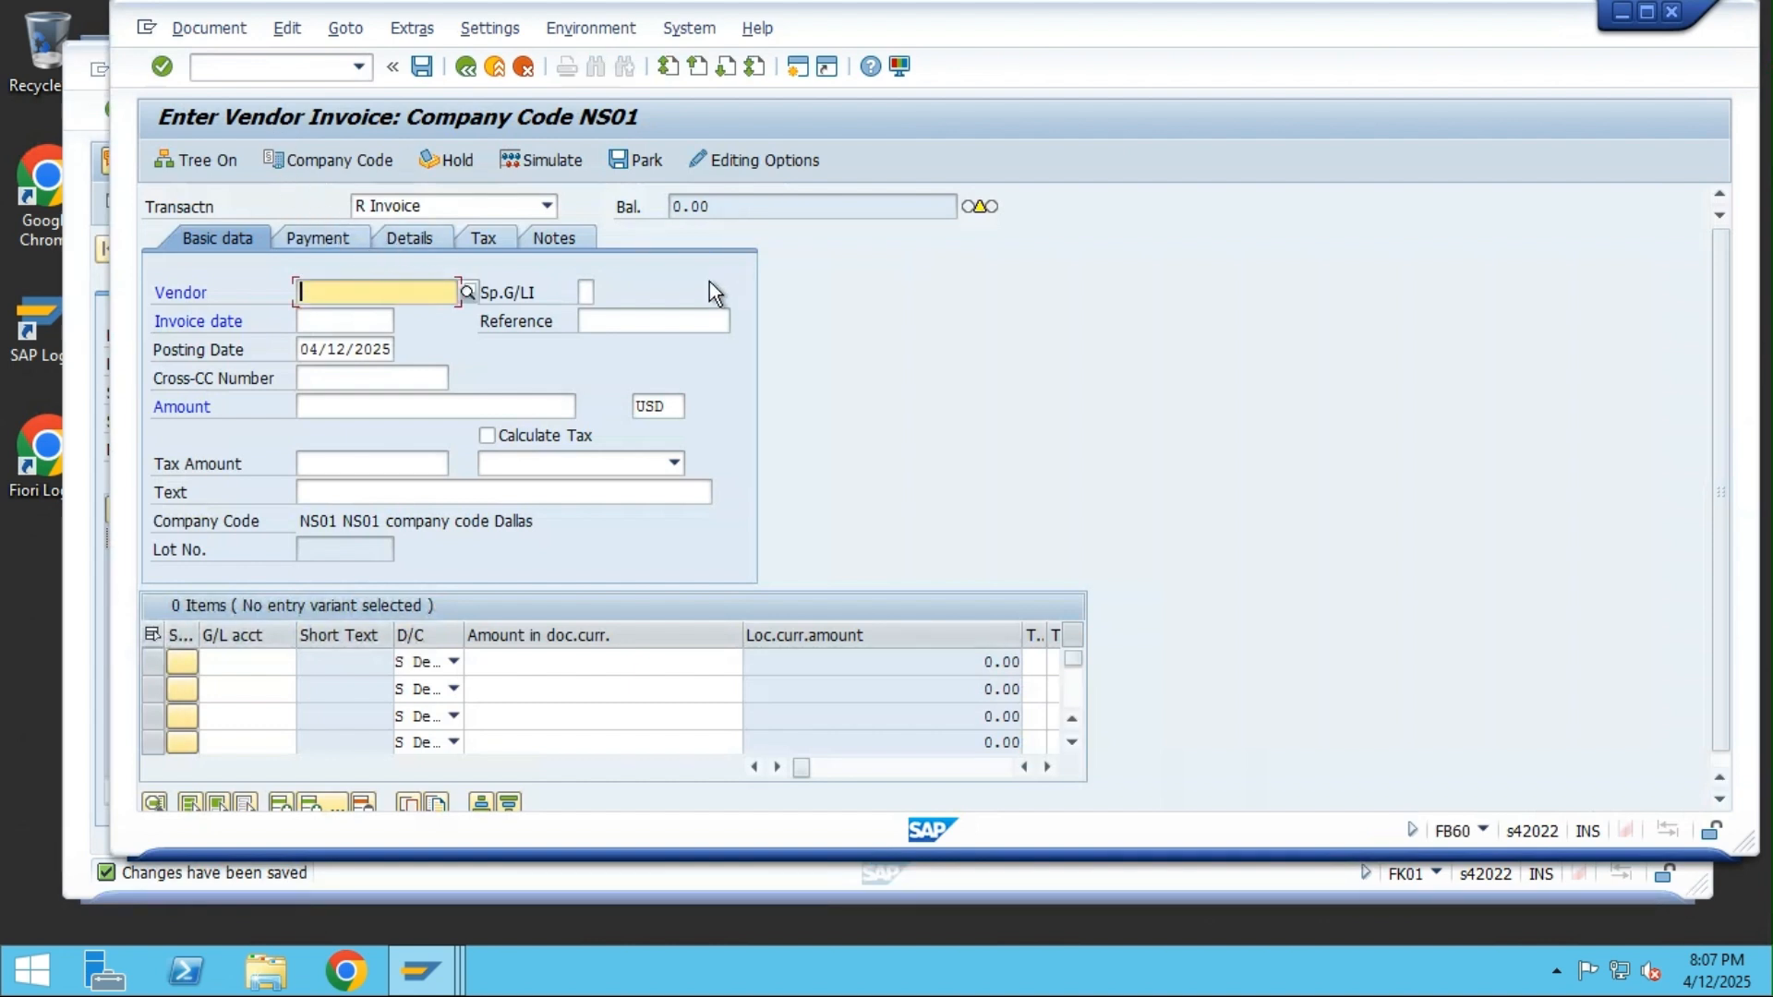
{"action": "left_click", "coordinate": [468, 293]}
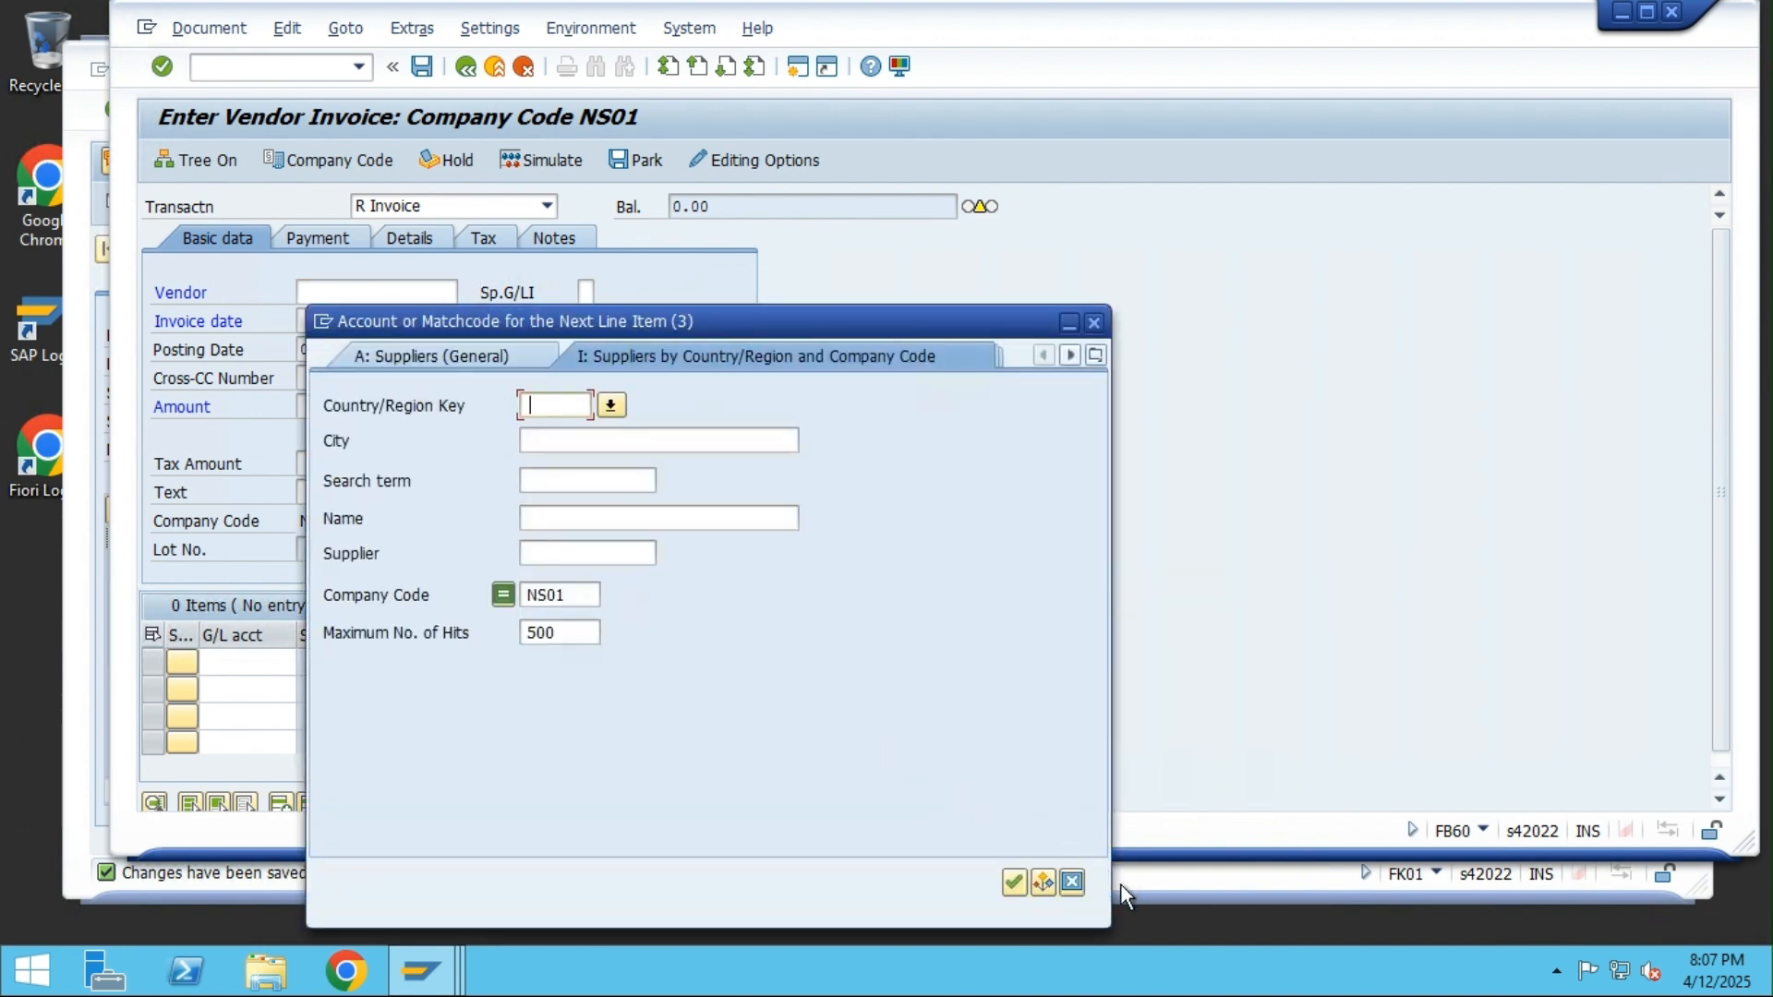
{"action": "left_click", "coordinate": [1014, 883]}
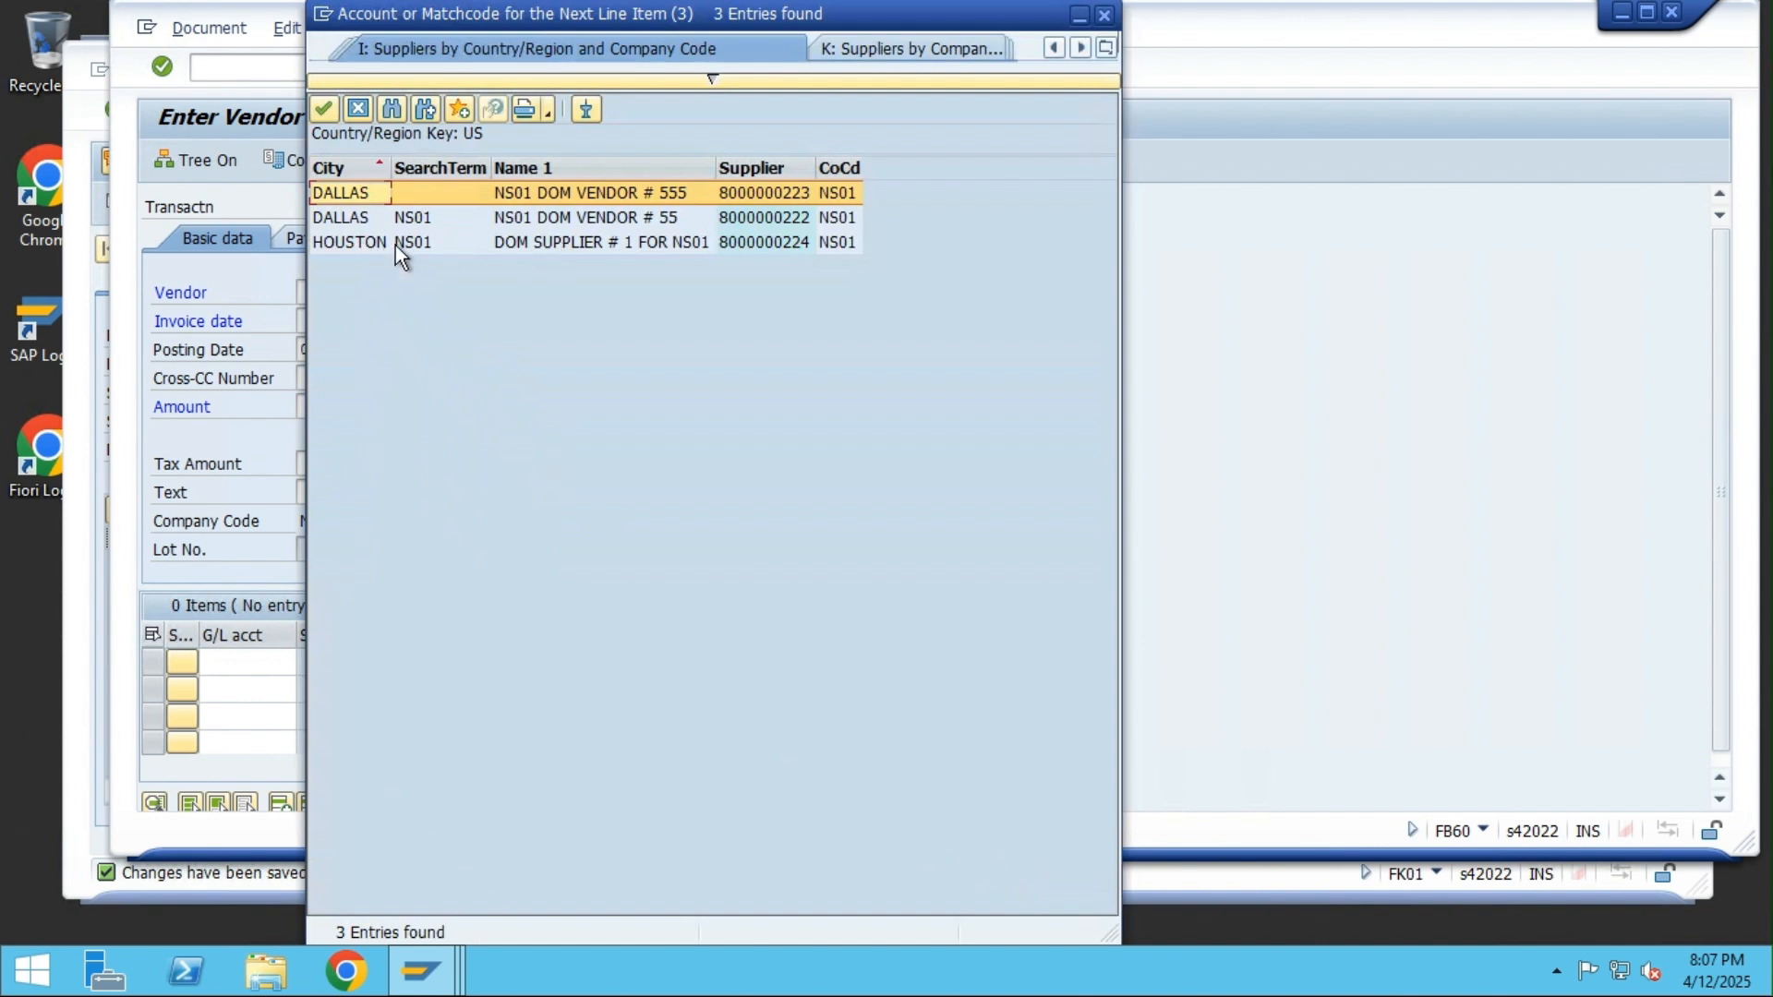
{"action": "double_click", "coordinate": [370, 245]}
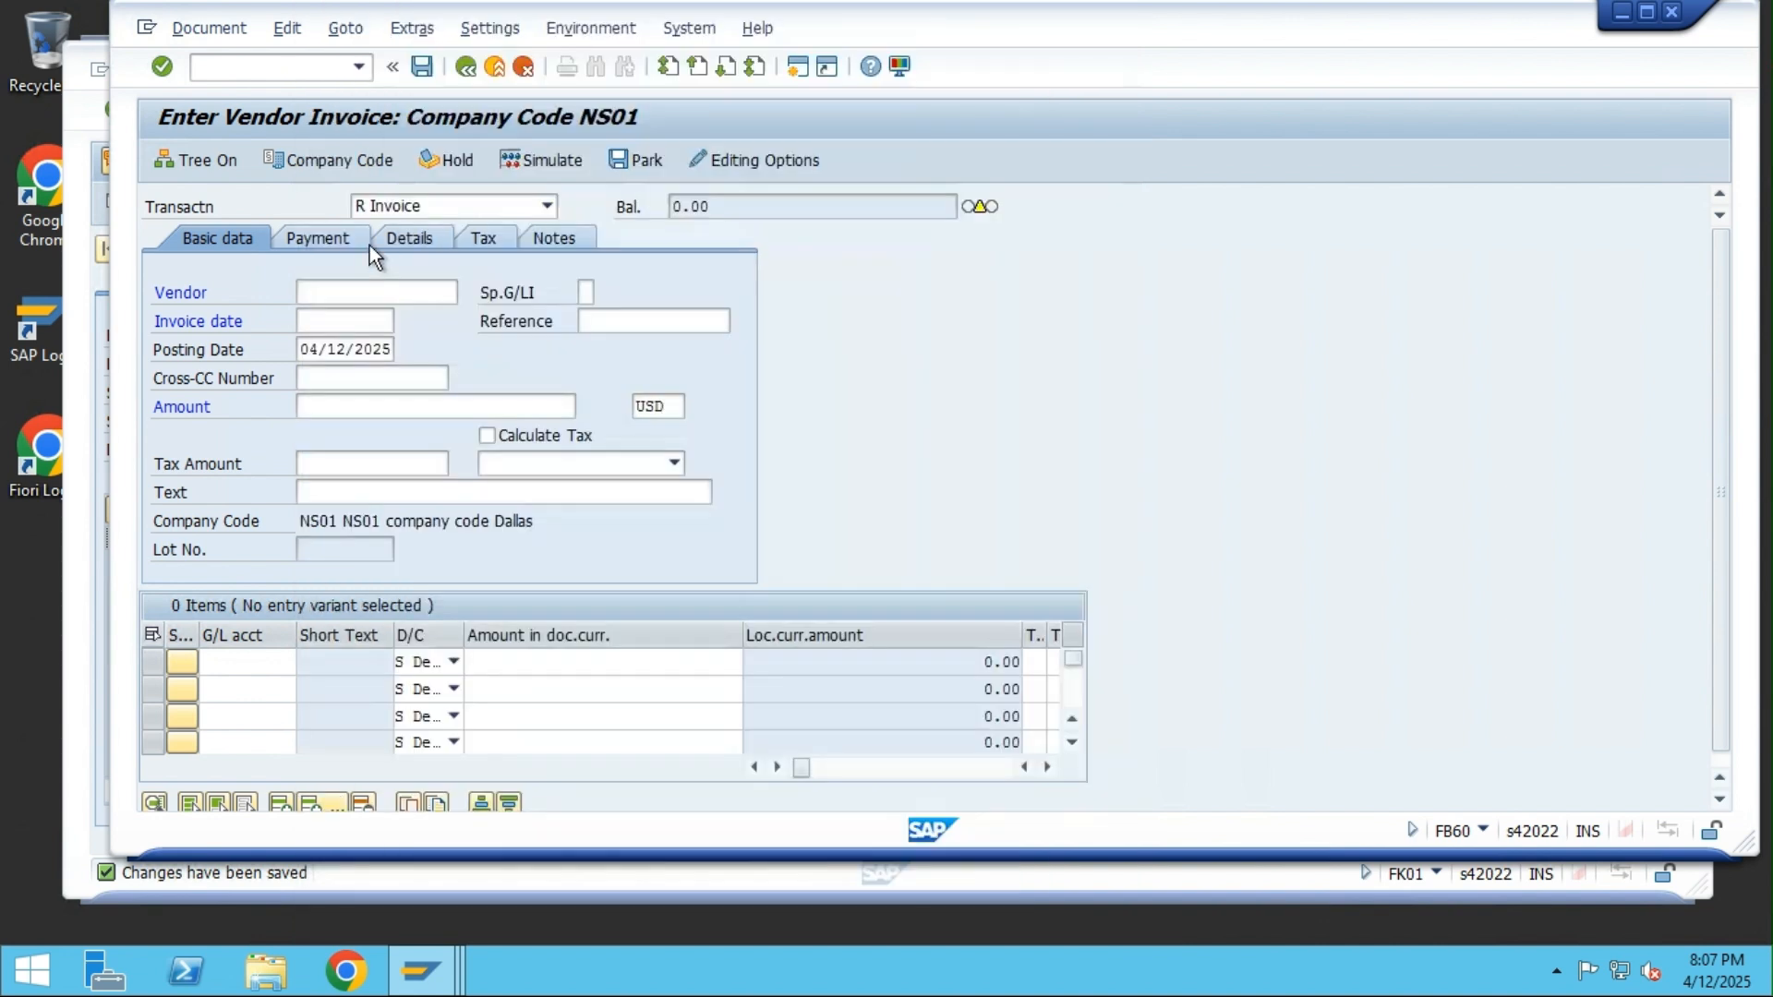
Set the invoice amount to 5400 USD and the text to "Invocie recd for goods recd"
{"action": "left_click", "coordinate": [362, 405]}
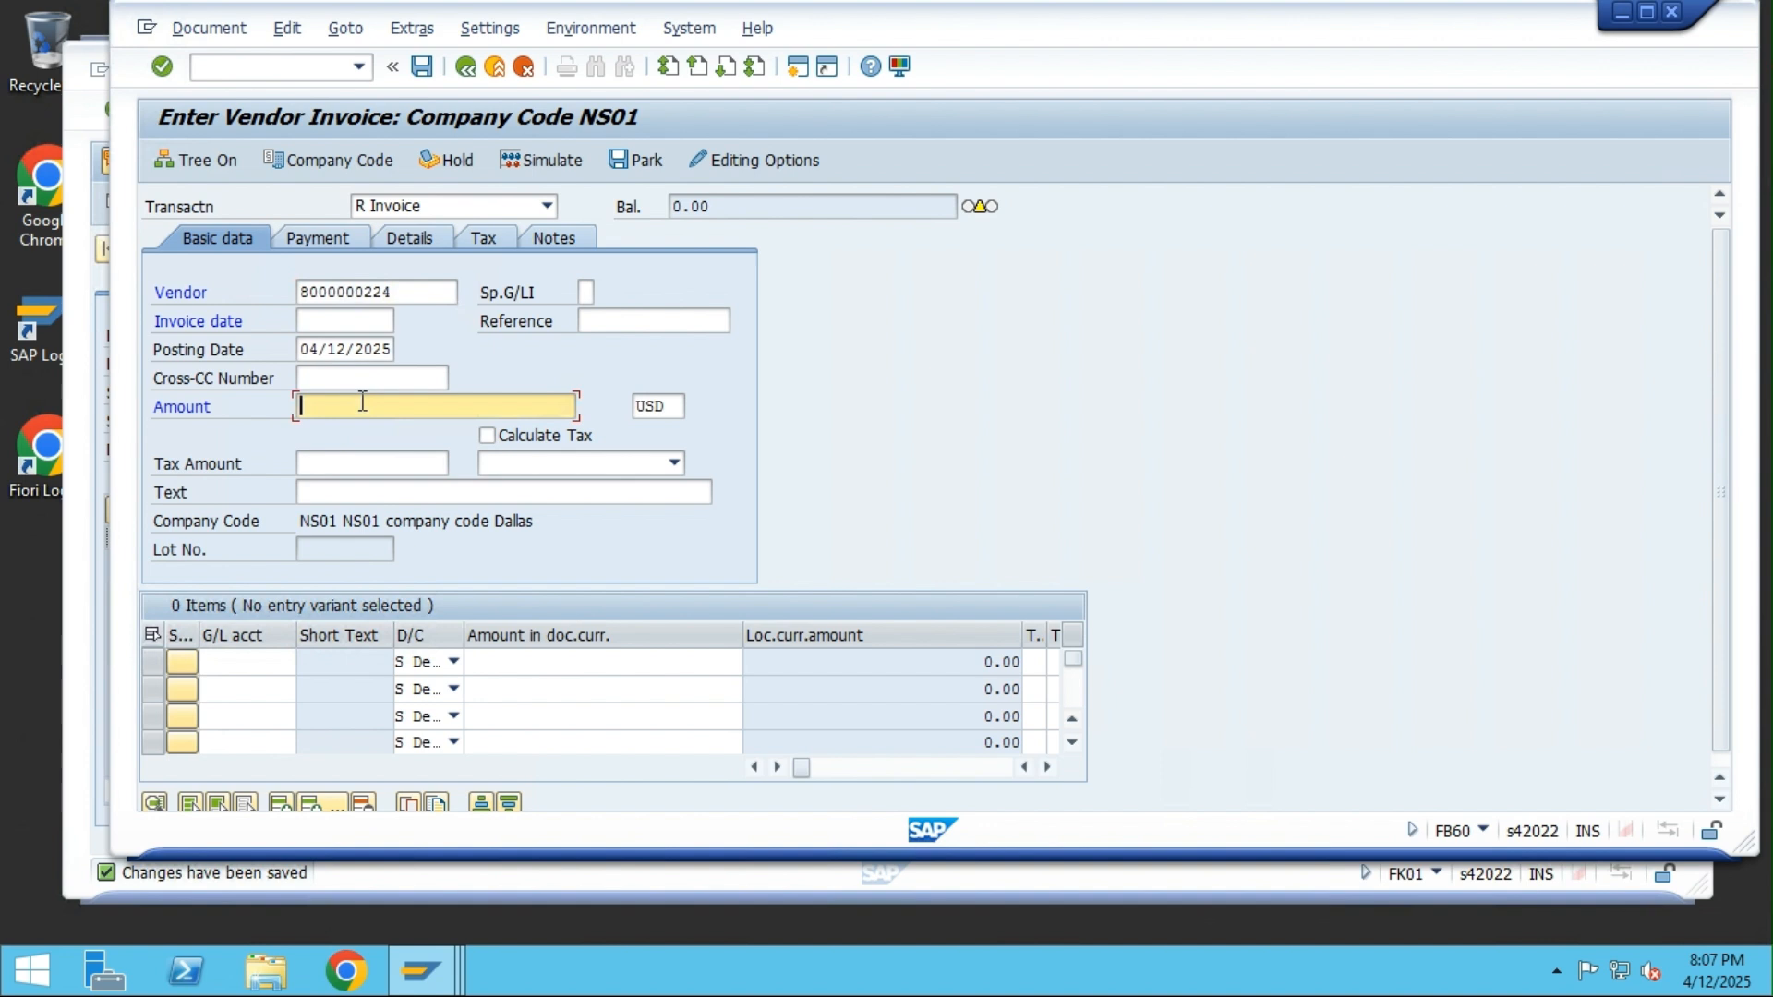
{"action": "type", "text": "5400"}
{"action": "left_click", "coordinate": [420, 483]}
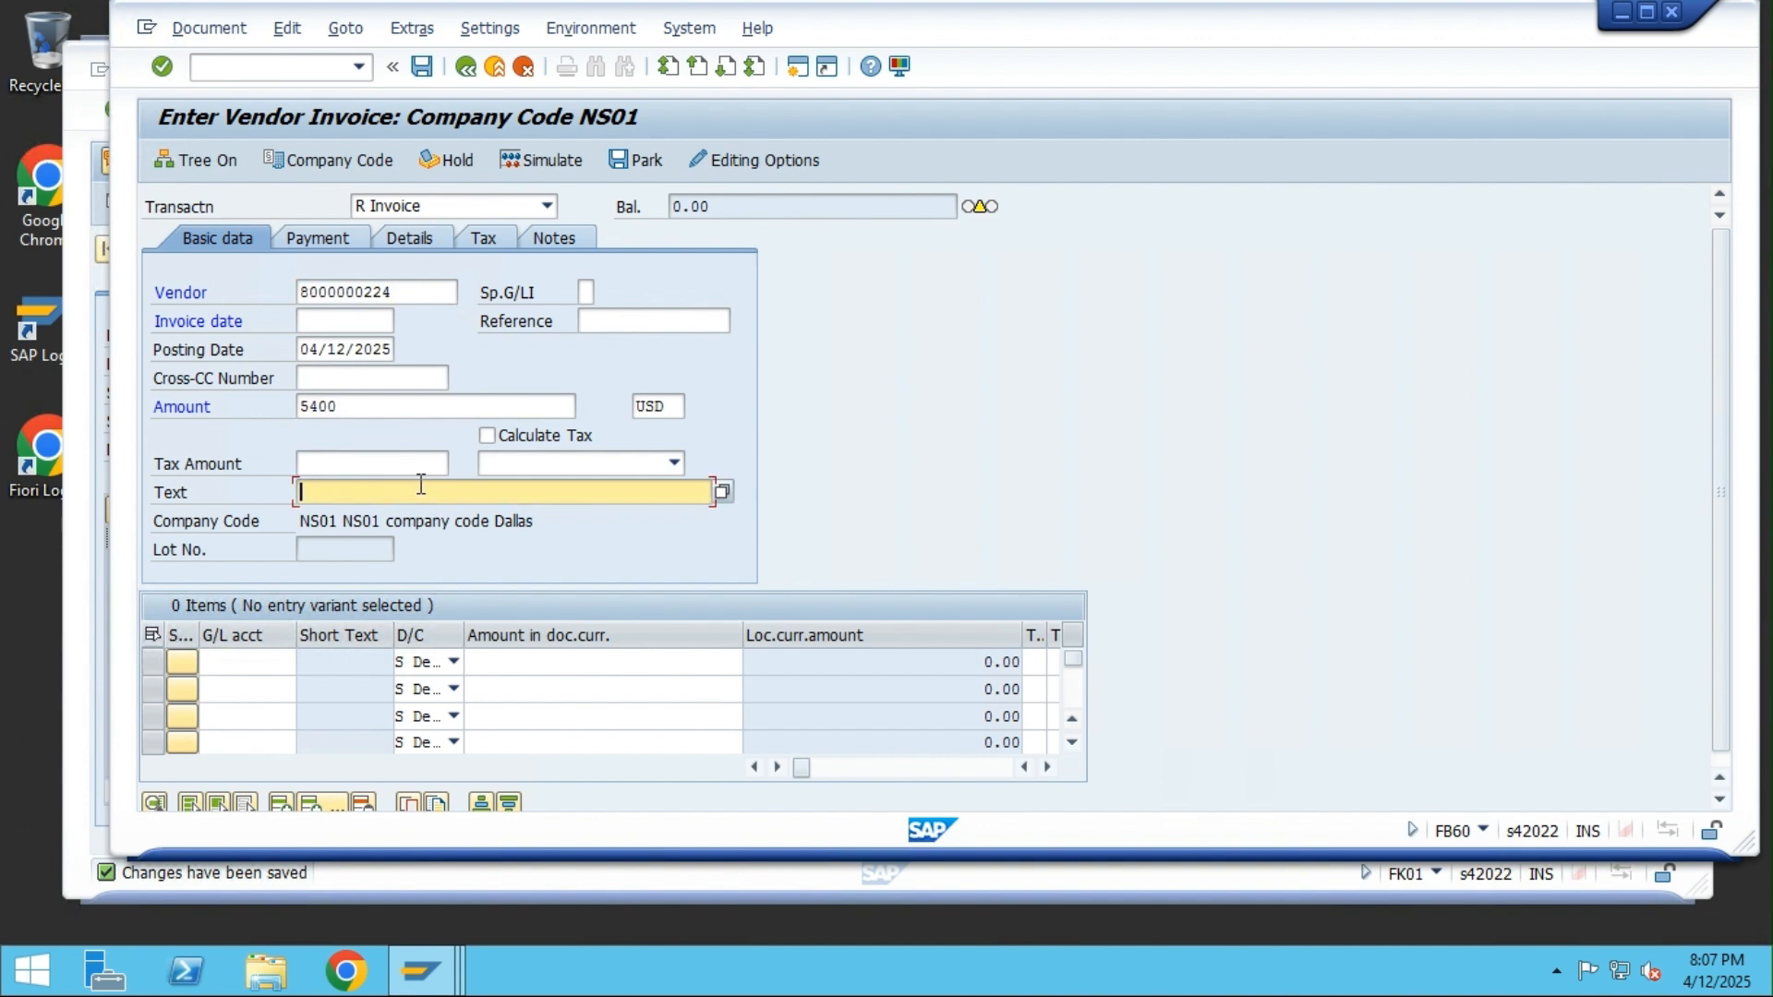
{"action": "type", "text": "INvocie recd for goods recd"}
{"action": "left_click", "coordinate": [318, 497]}
{"action": "key", "text": "BackSpace"}
{"action": "type", "text": "n"}
Enter a debit line item on G/L account 100015, Stock Acct - RM, with * as its amount
{"action": "left_click", "coordinate": [280, 664]}
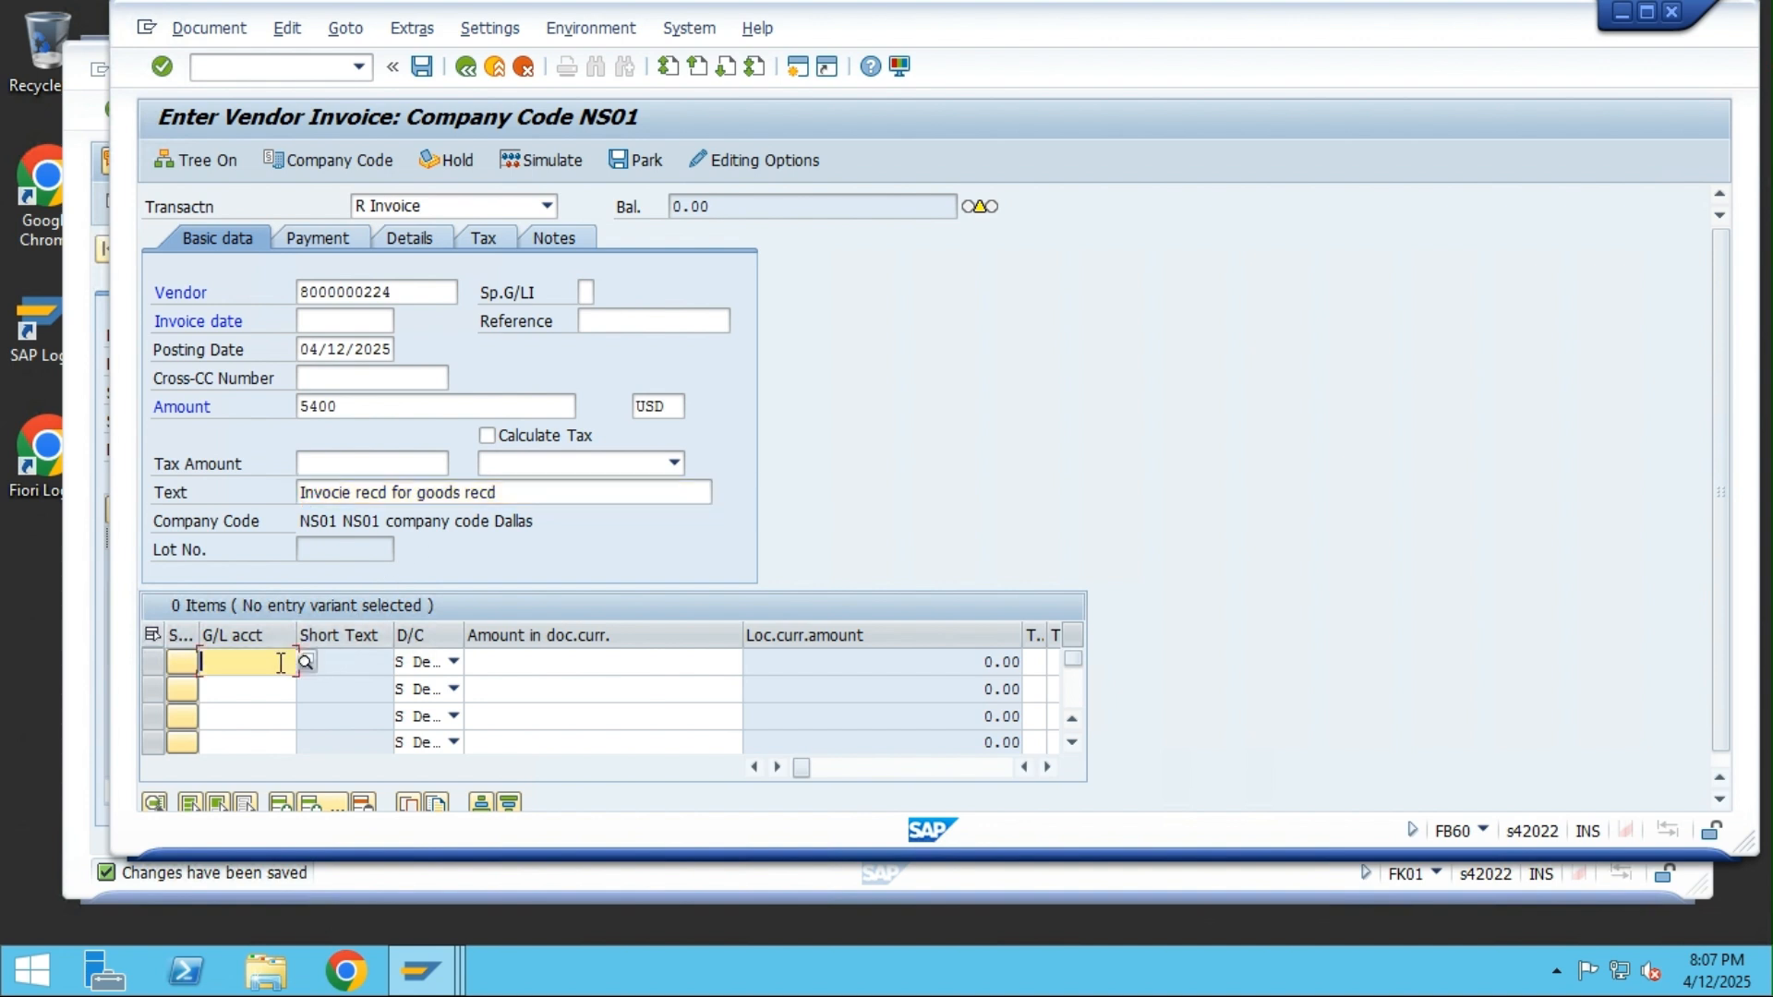
{"action": "left_click", "coordinate": [306, 662]}
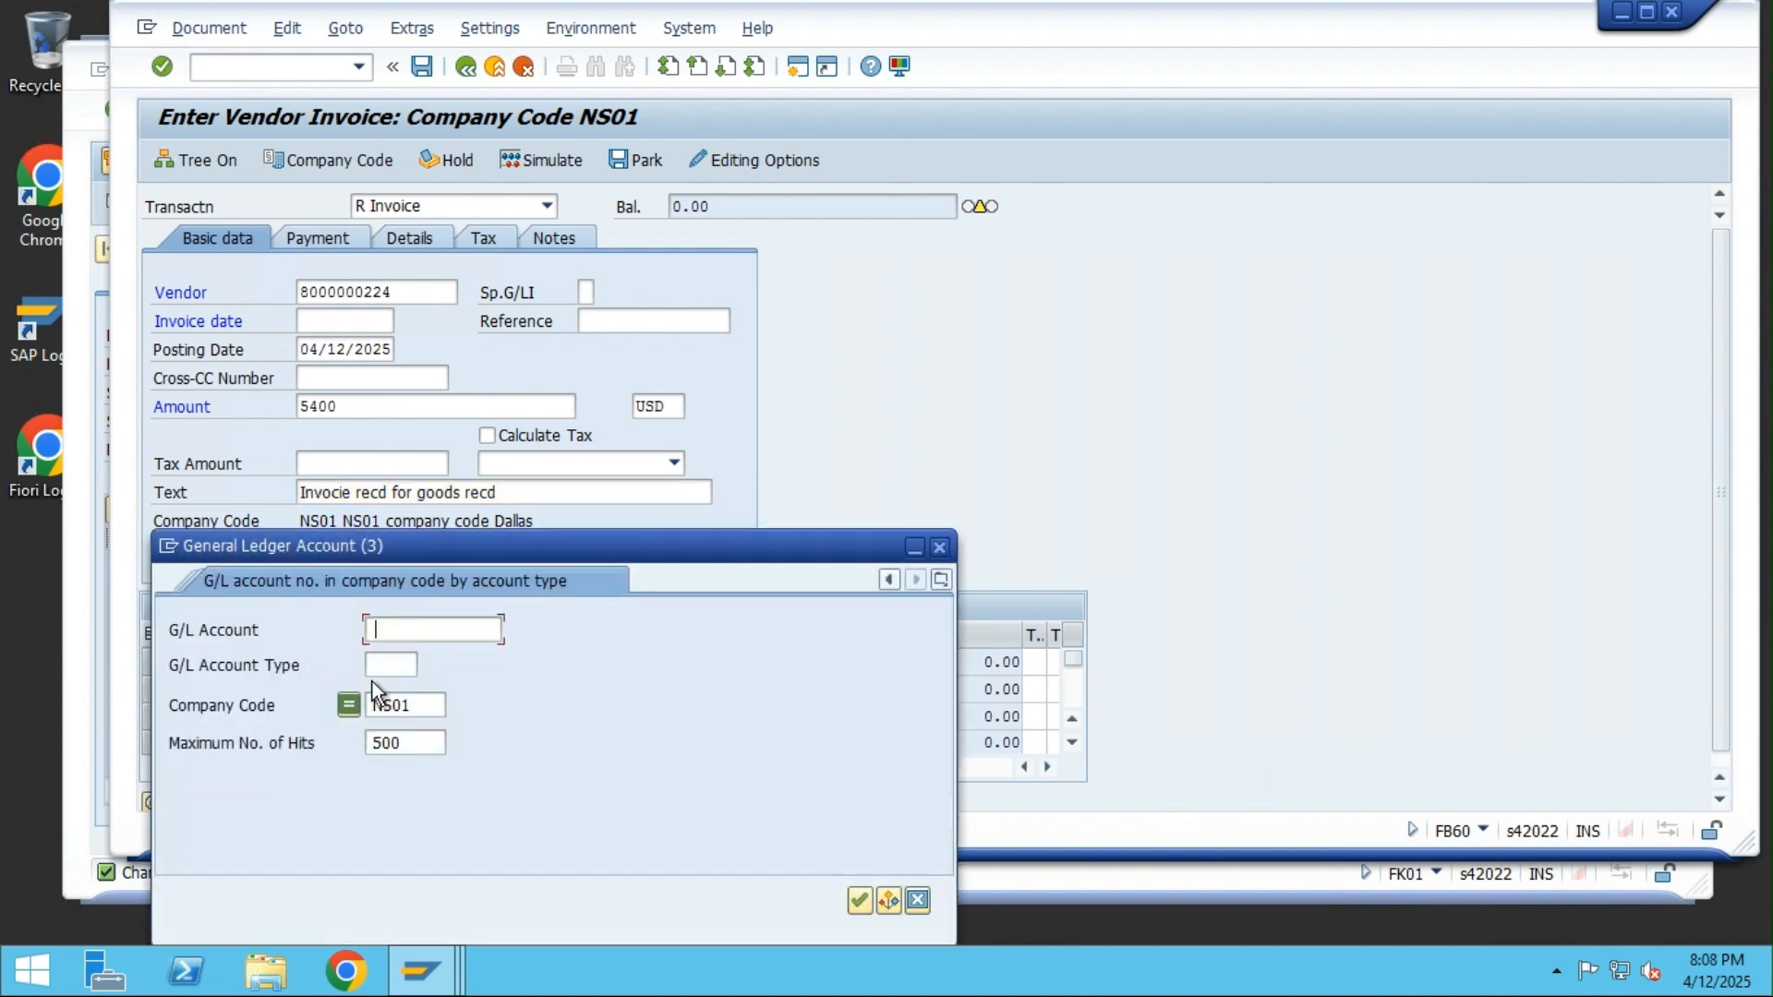
{"action": "left_click", "coordinate": [857, 901]}
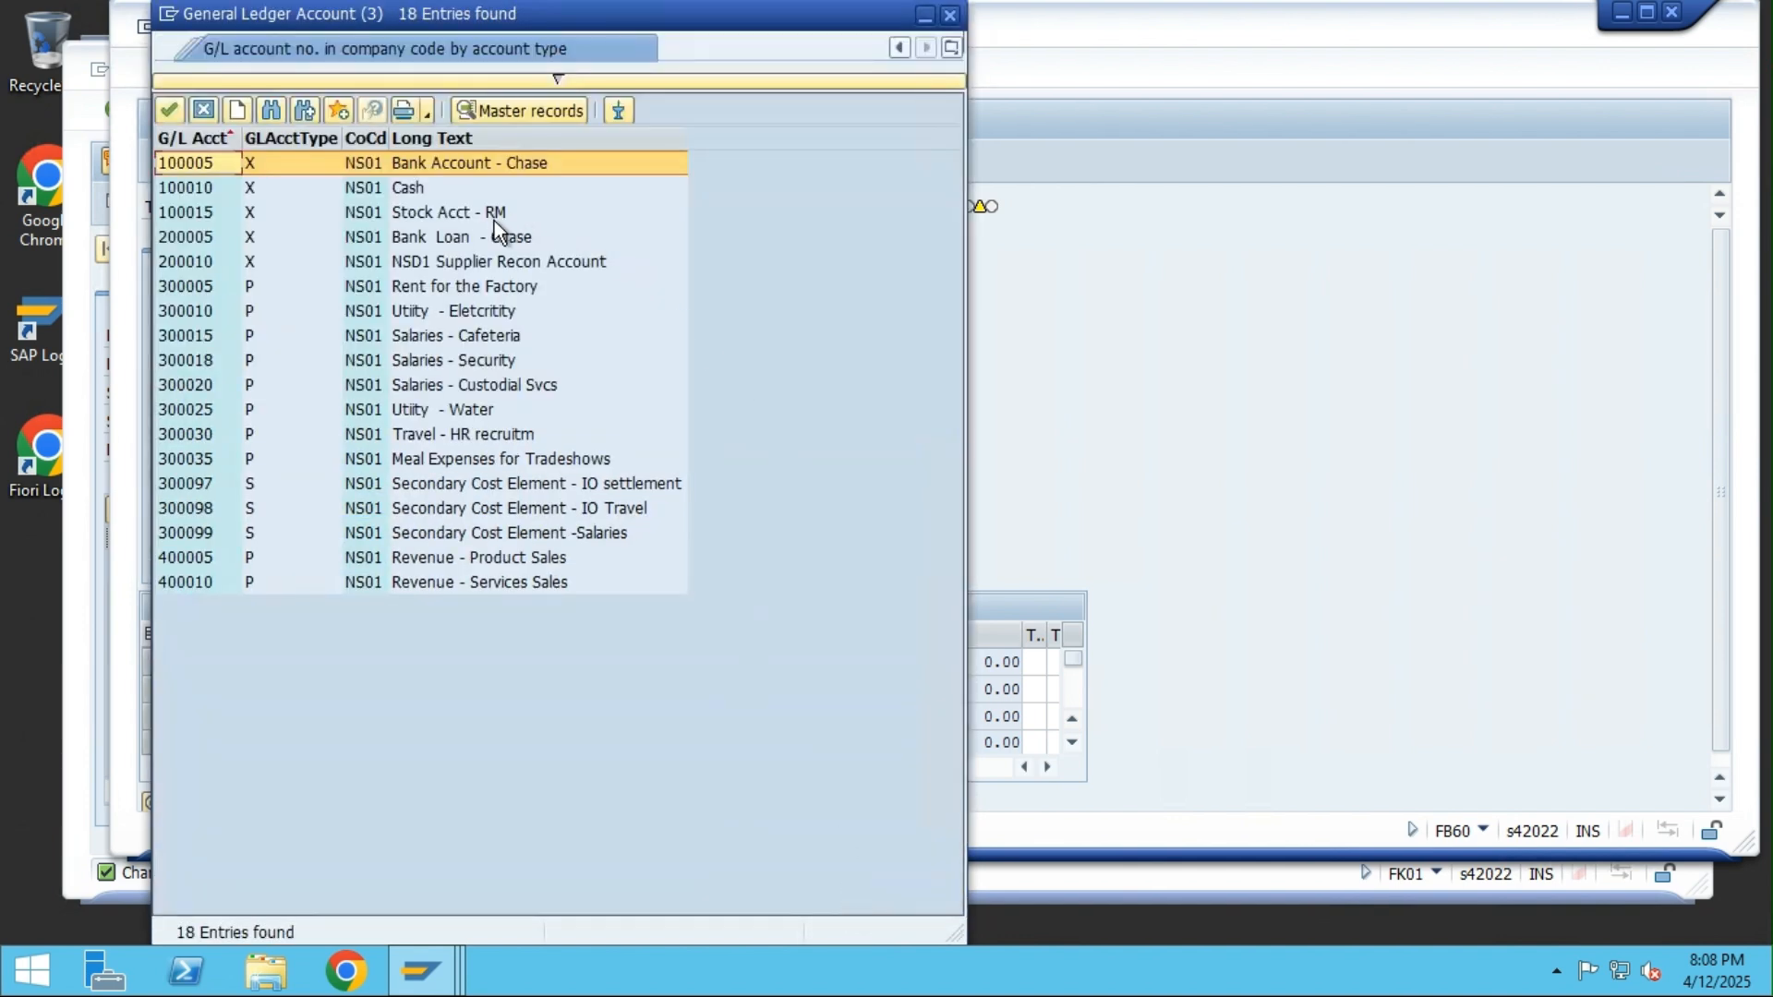
{"action": "double_click", "coordinate": [495, 218]}
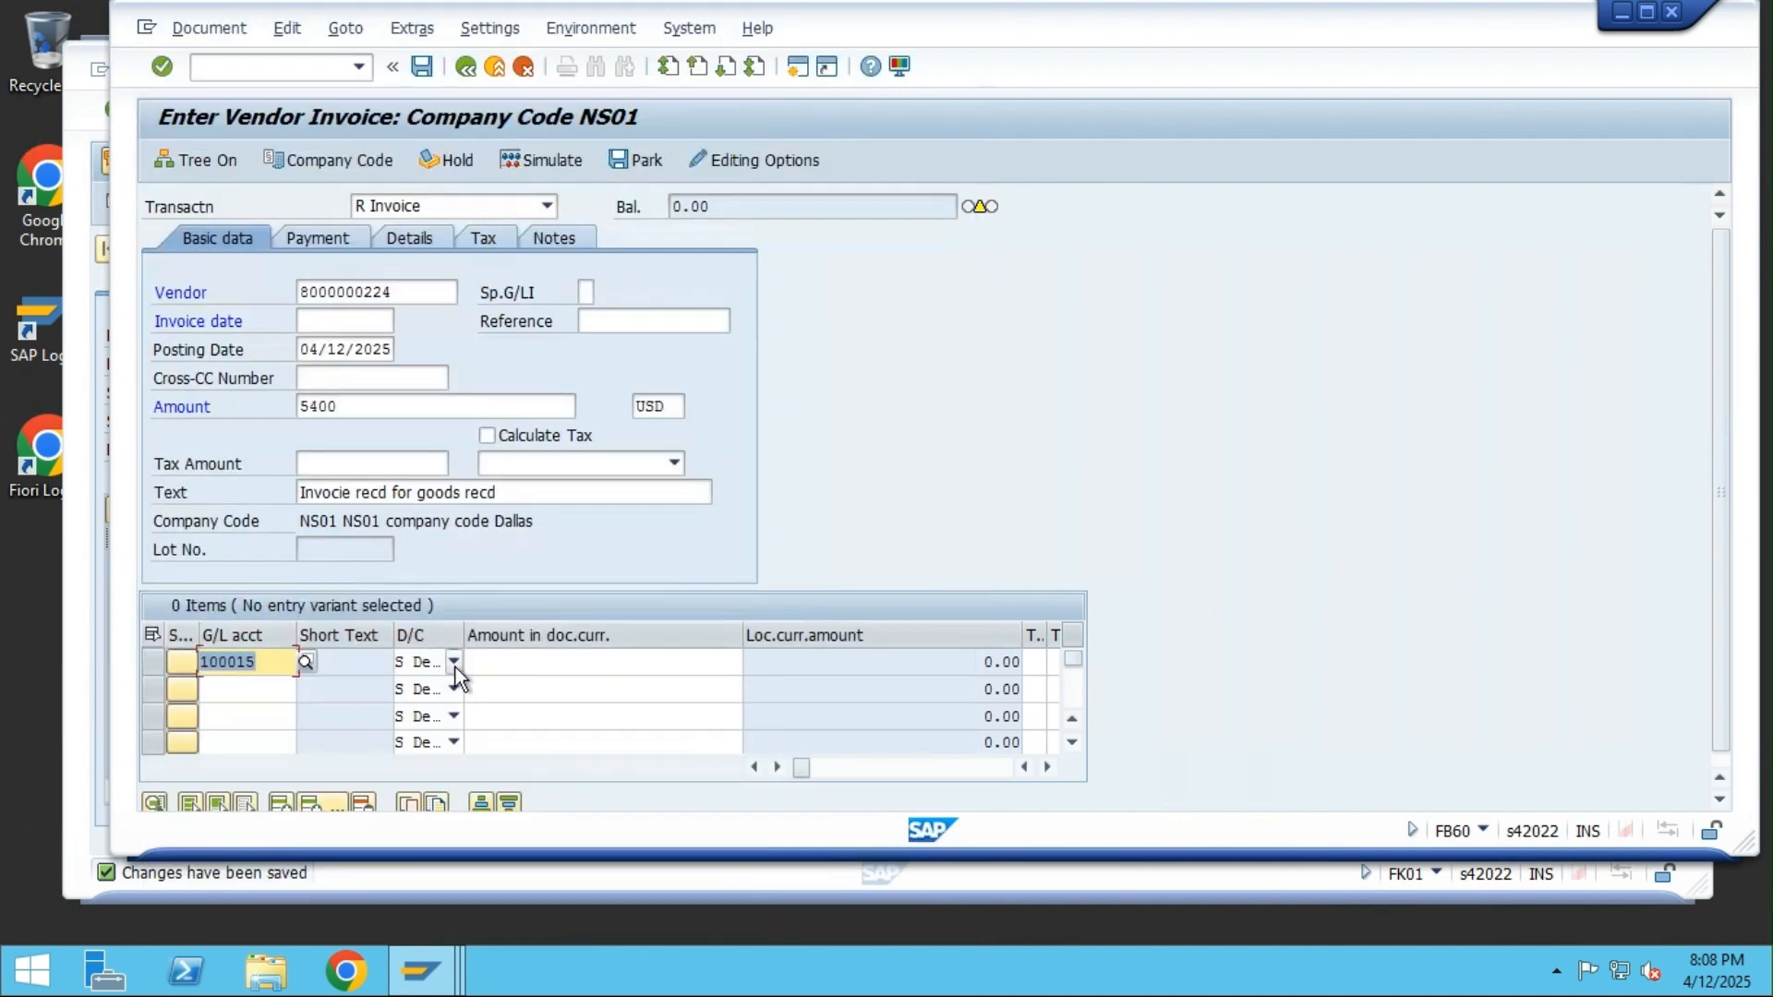
{"action": "left_click", "coordinate": [502, 663]}
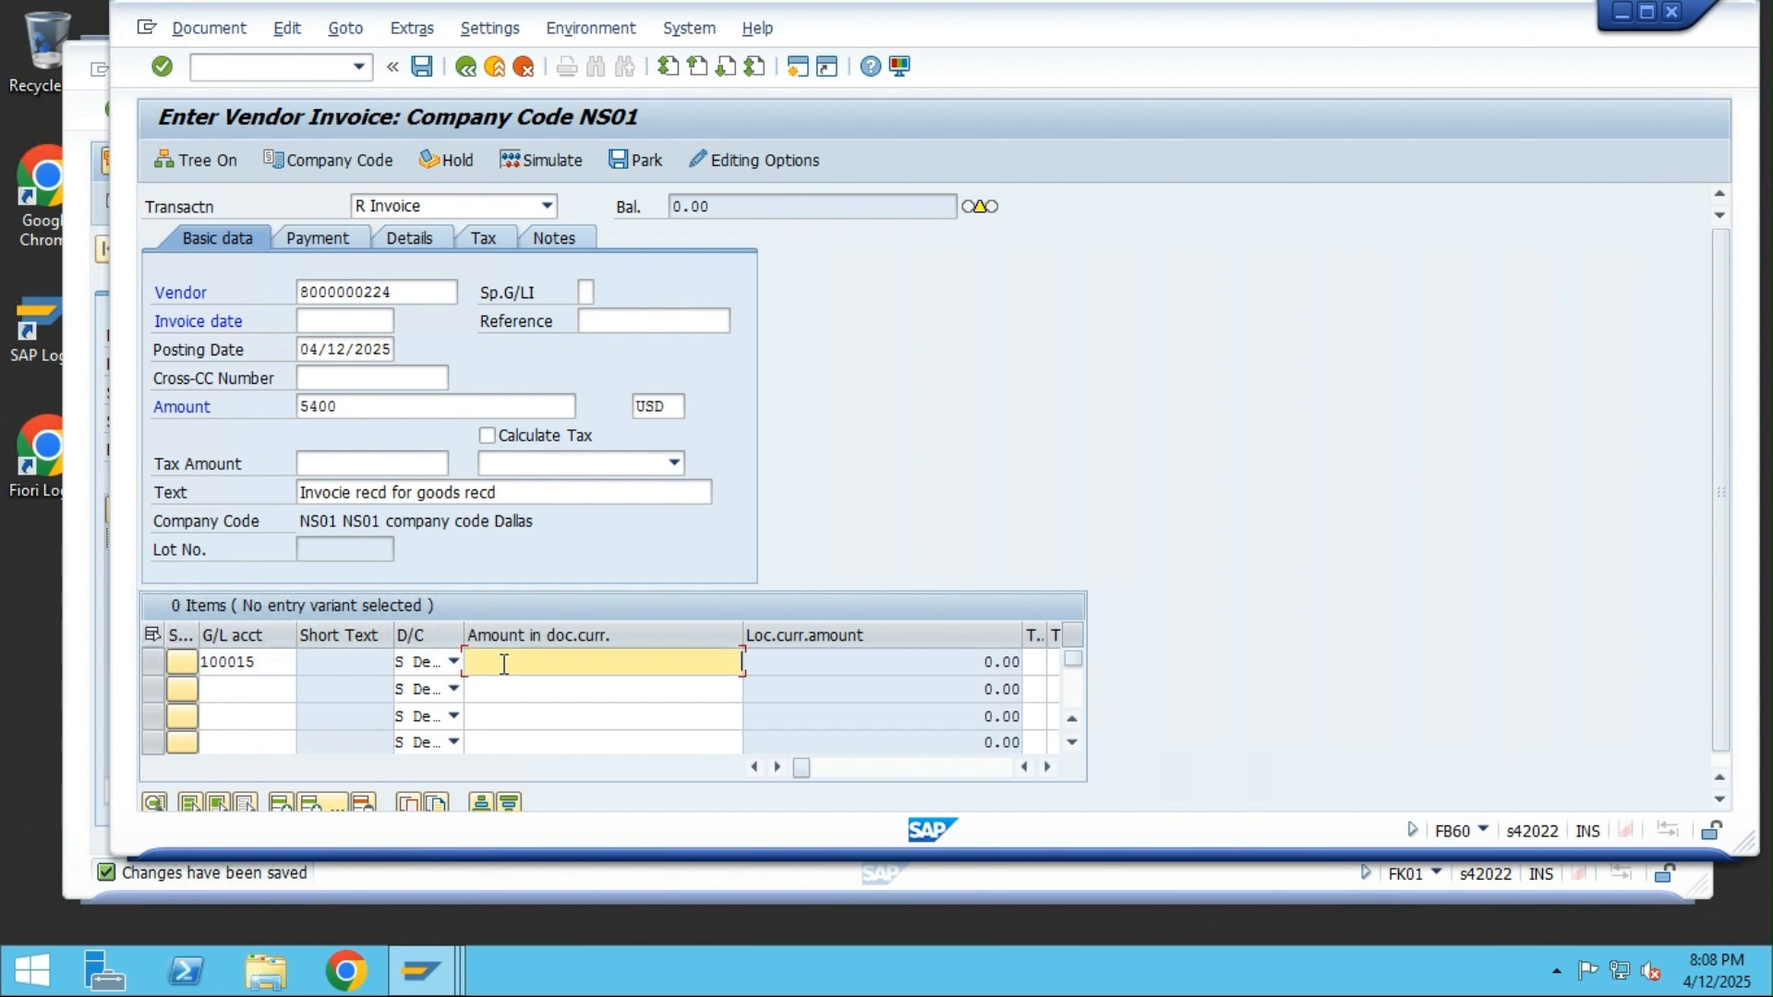
{"action": "type", "text": "*"}
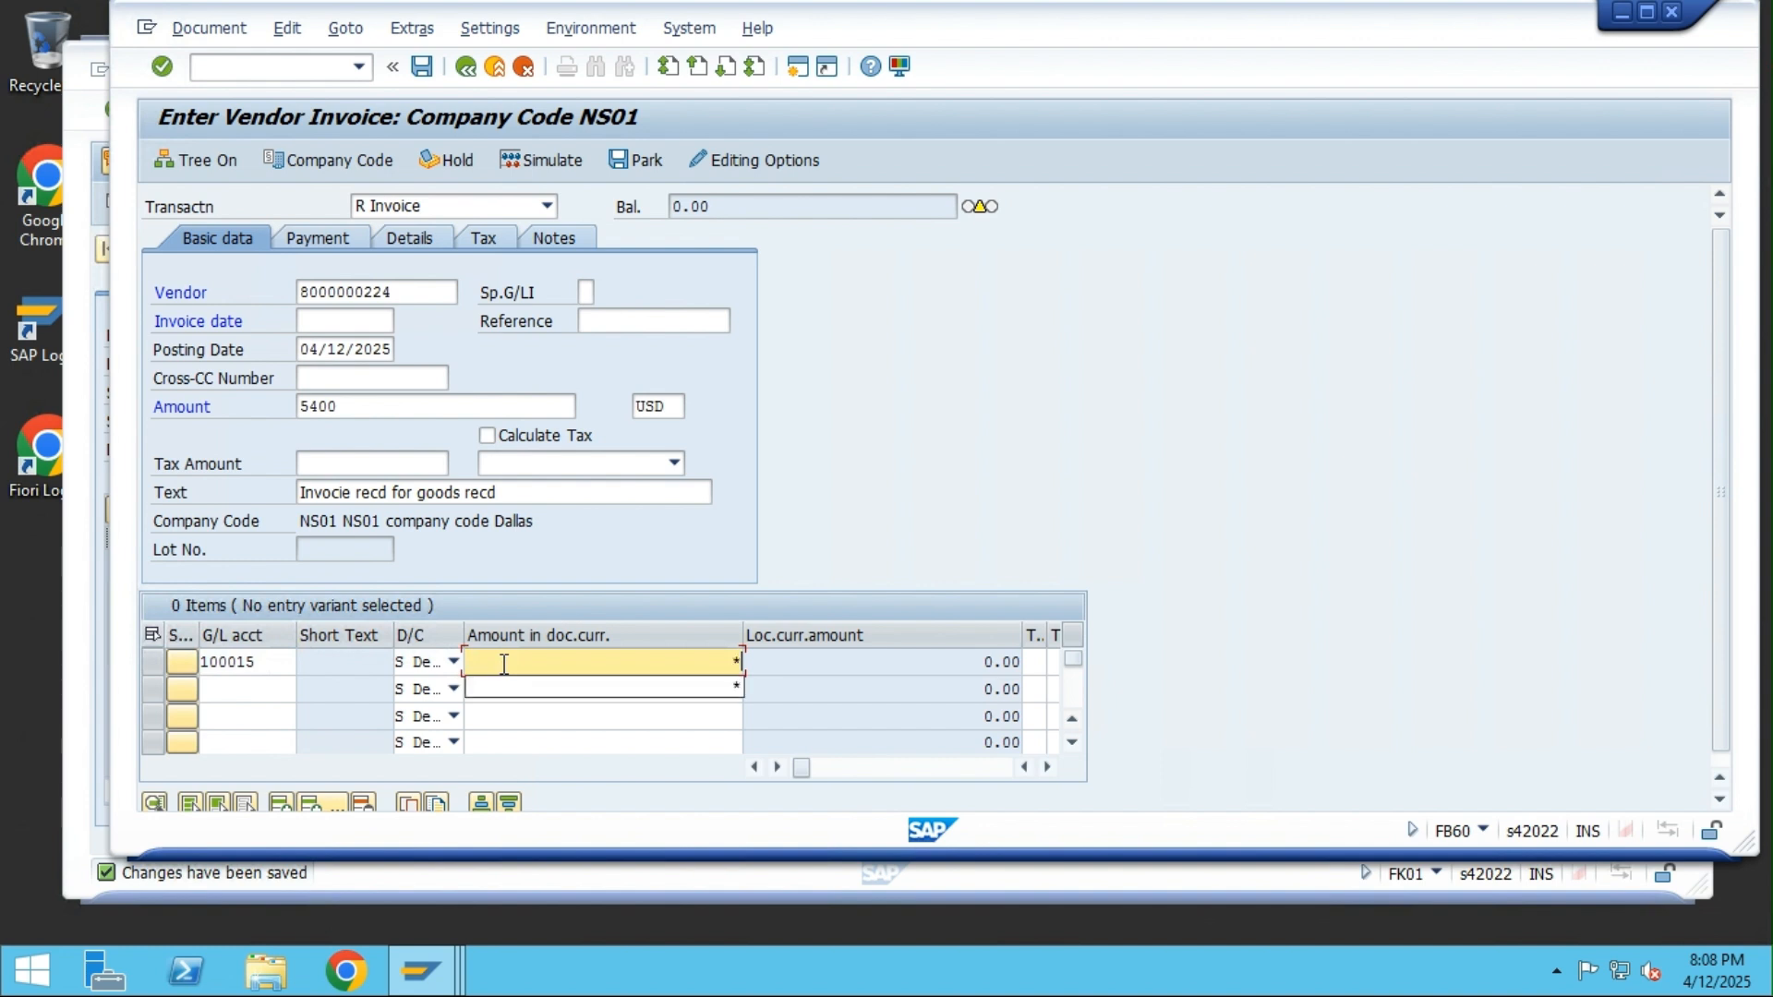
{"action": "key", "text": "Return"}
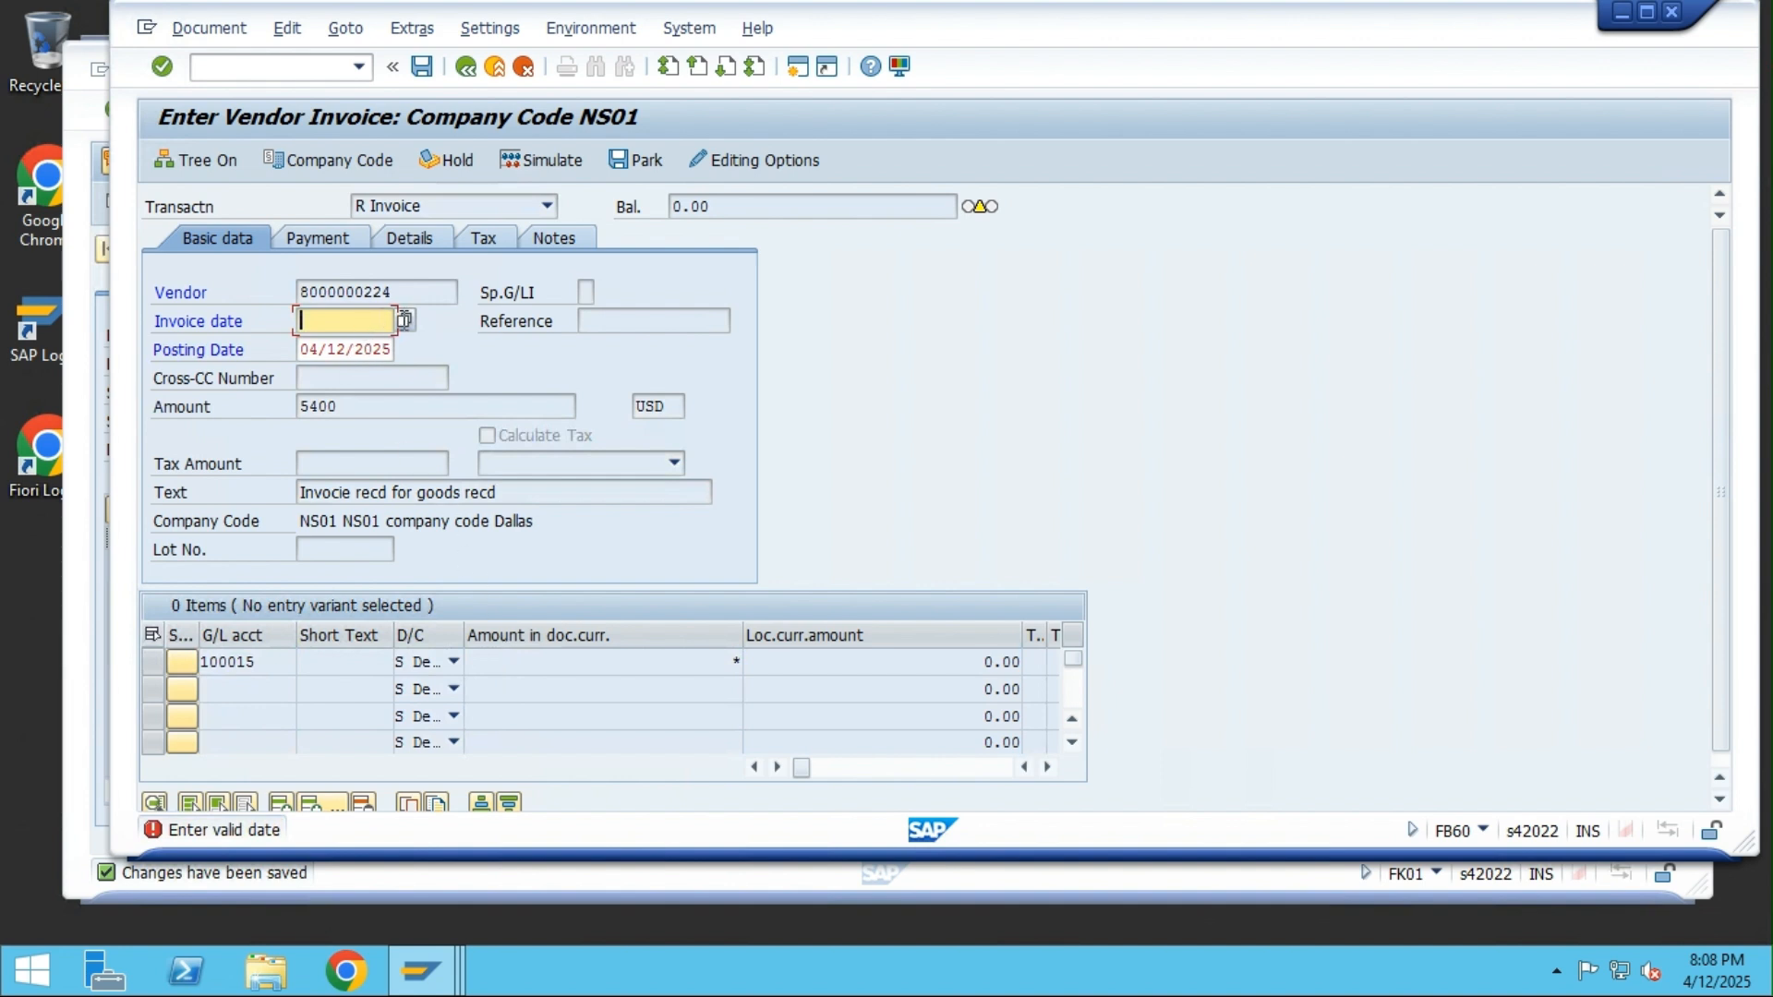
Set the invoice date to 04/12/2025
{"action": "type", "text": "04/12/2026"}
{"action": "key", "text": "Return"}
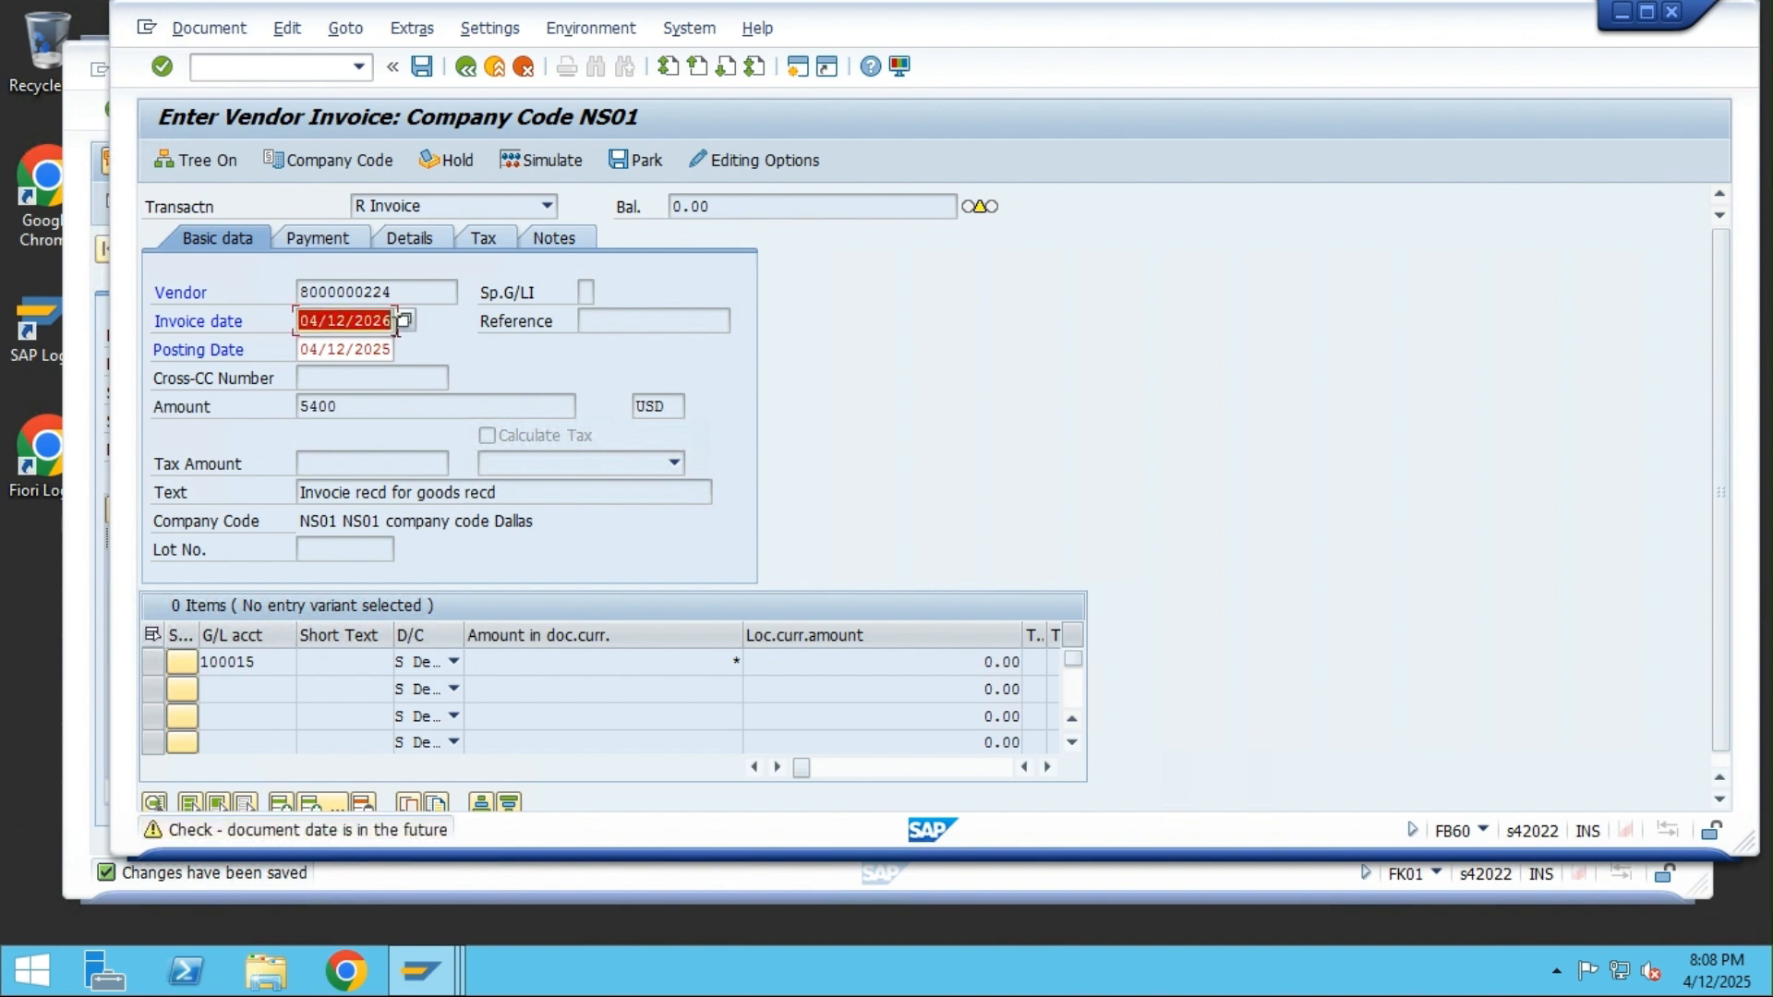
{"action": "left_click", "coordinate": [373, 322]}
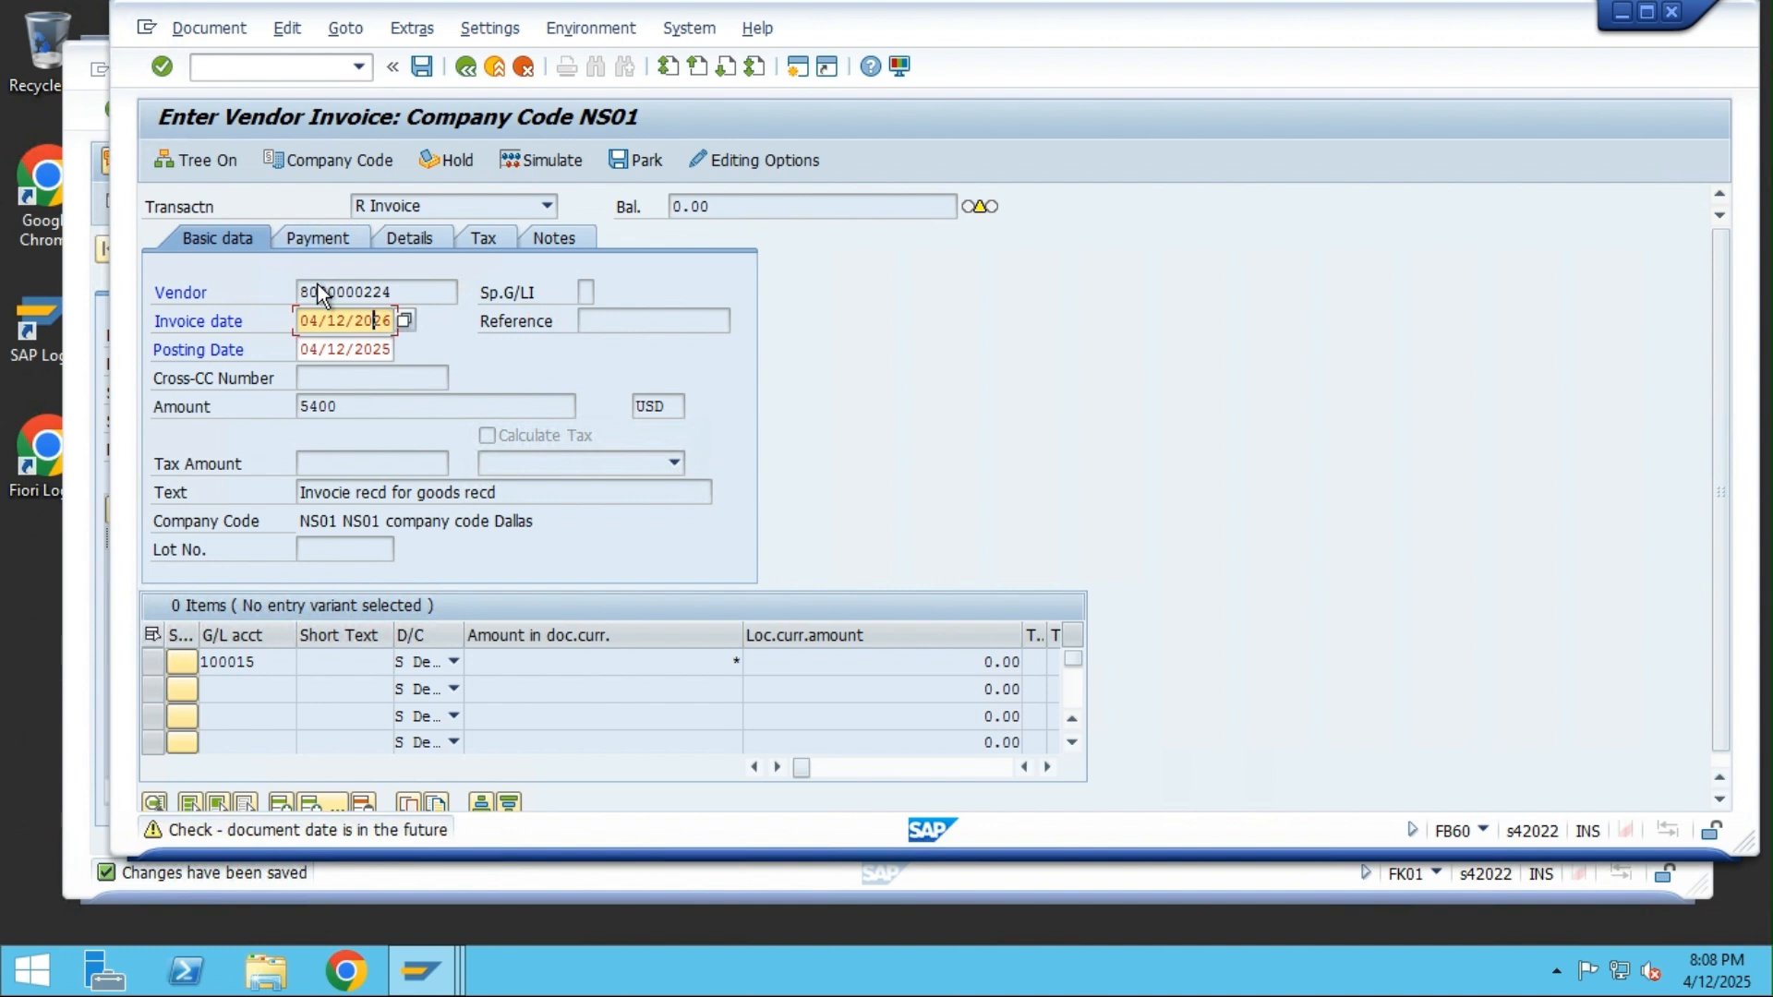
{"action": "key", "text": "Right"}
{"action": "key", "text": "shift+Right"}
{"action": "type", "text": "5"}
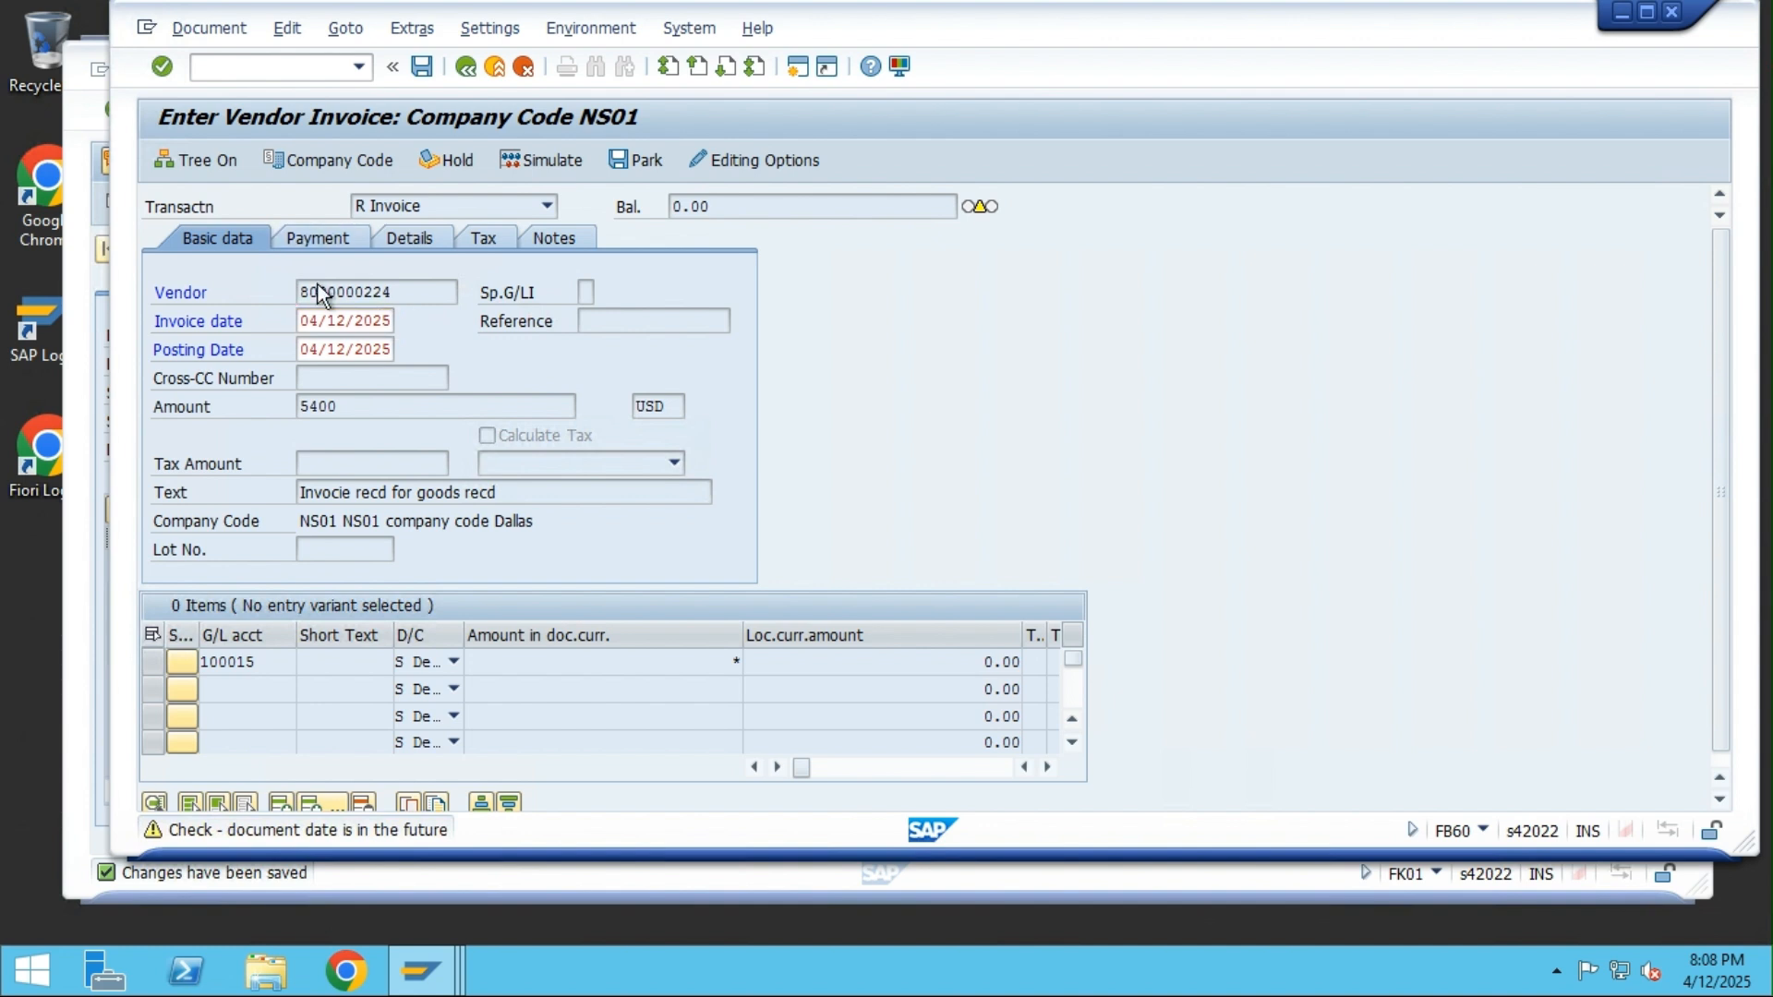
Set the invoice's payment terms to 0001, Payable immediately Due net, and post the vendor invoice
{"action": "left_click", "coordinate": [314, 237]}
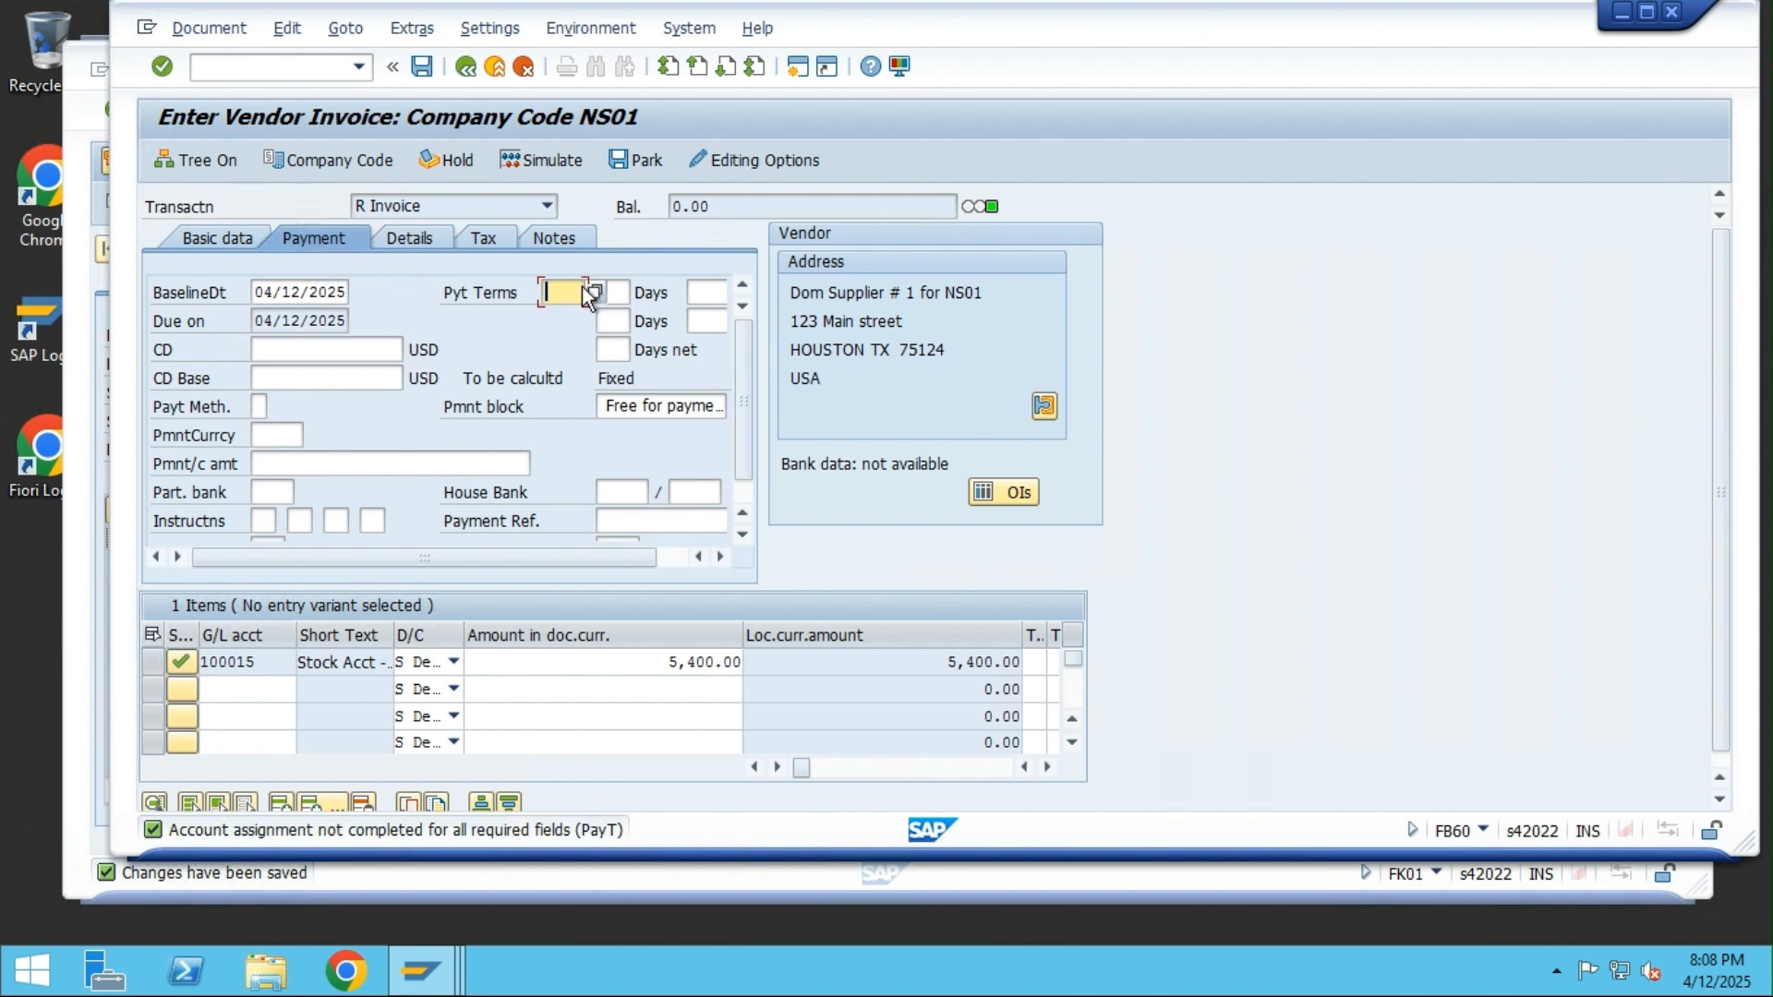
{"action": "left_click", "coordinate": [427, 72]}
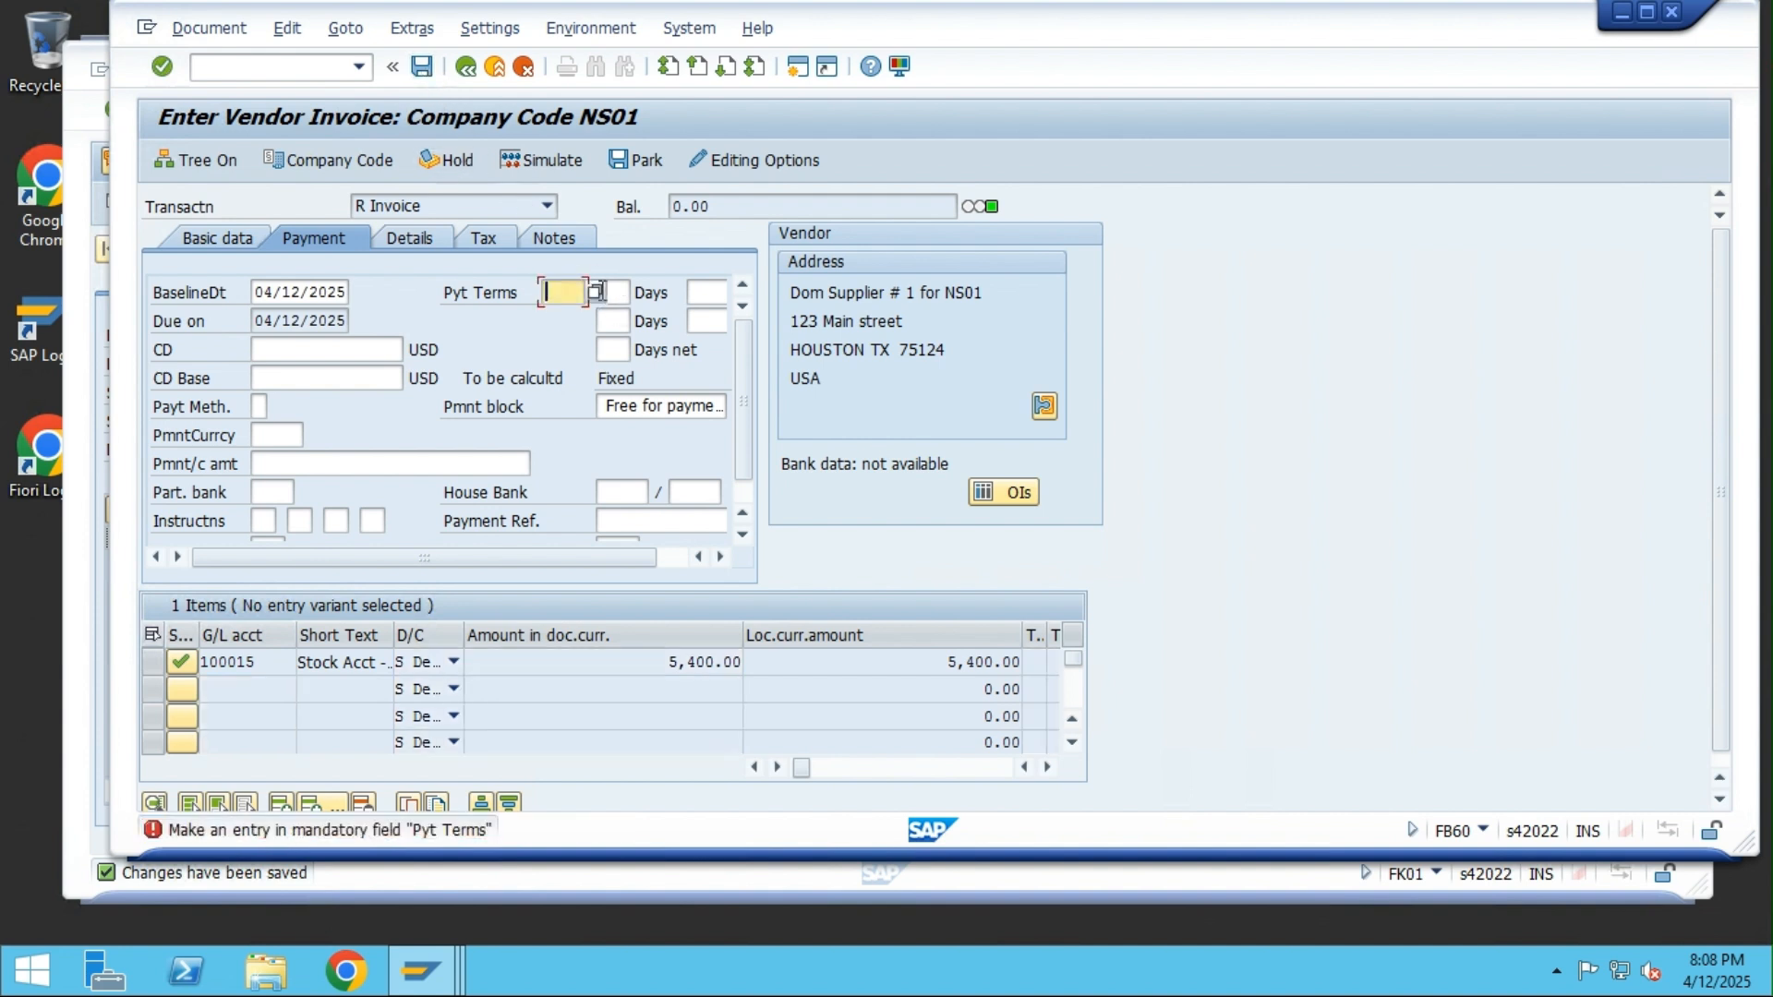
{"action": "left_click", "coordinate": [597, 292]}
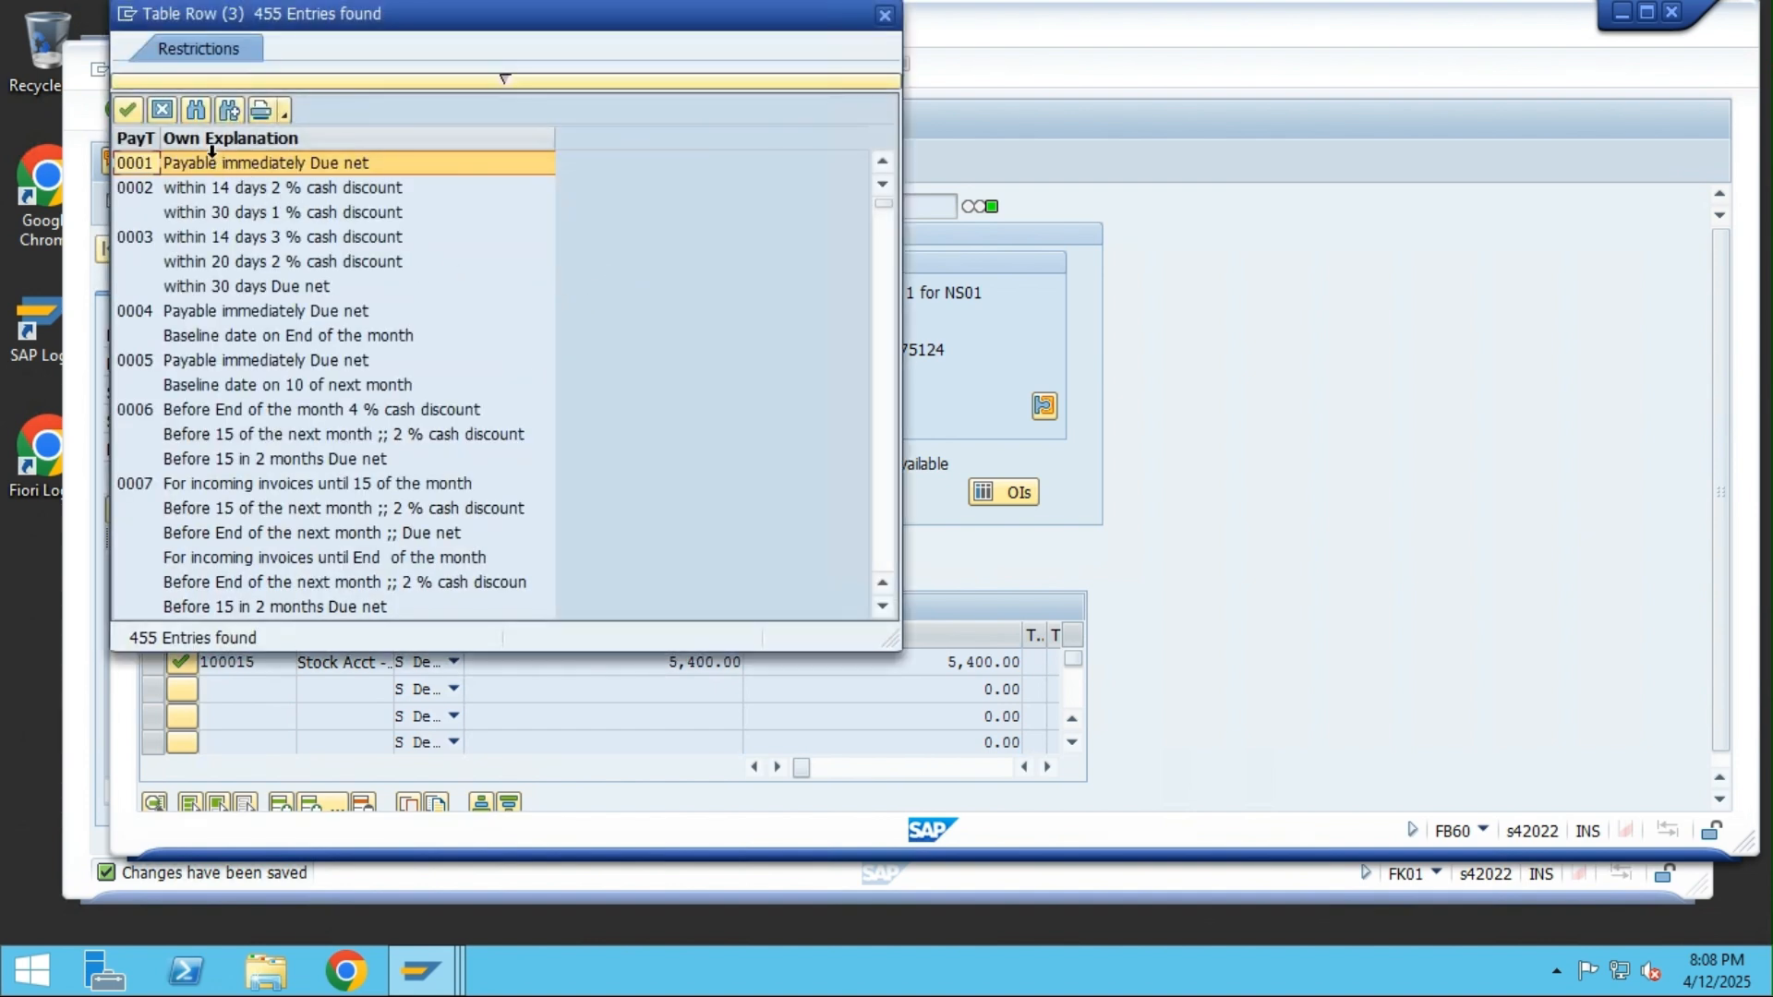
{"action": "double_click", "coordinate": [148, 163]}
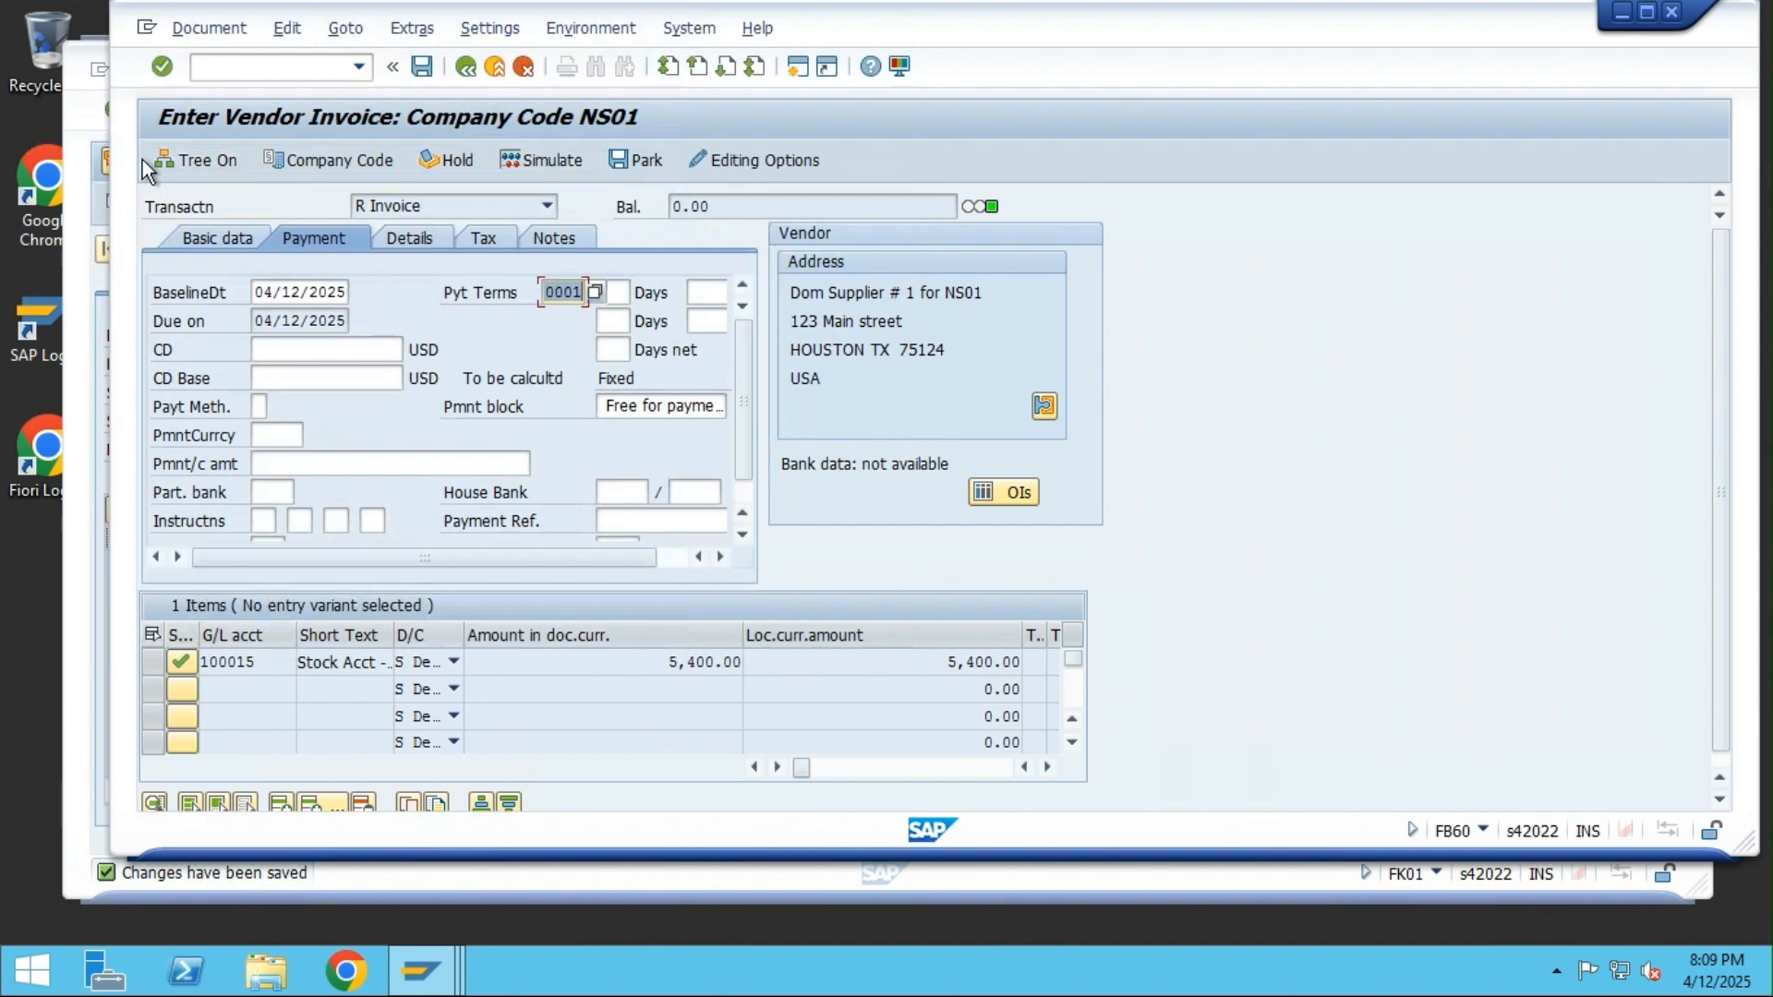
{"action": "left_click", "coordinate": [423, 67]}
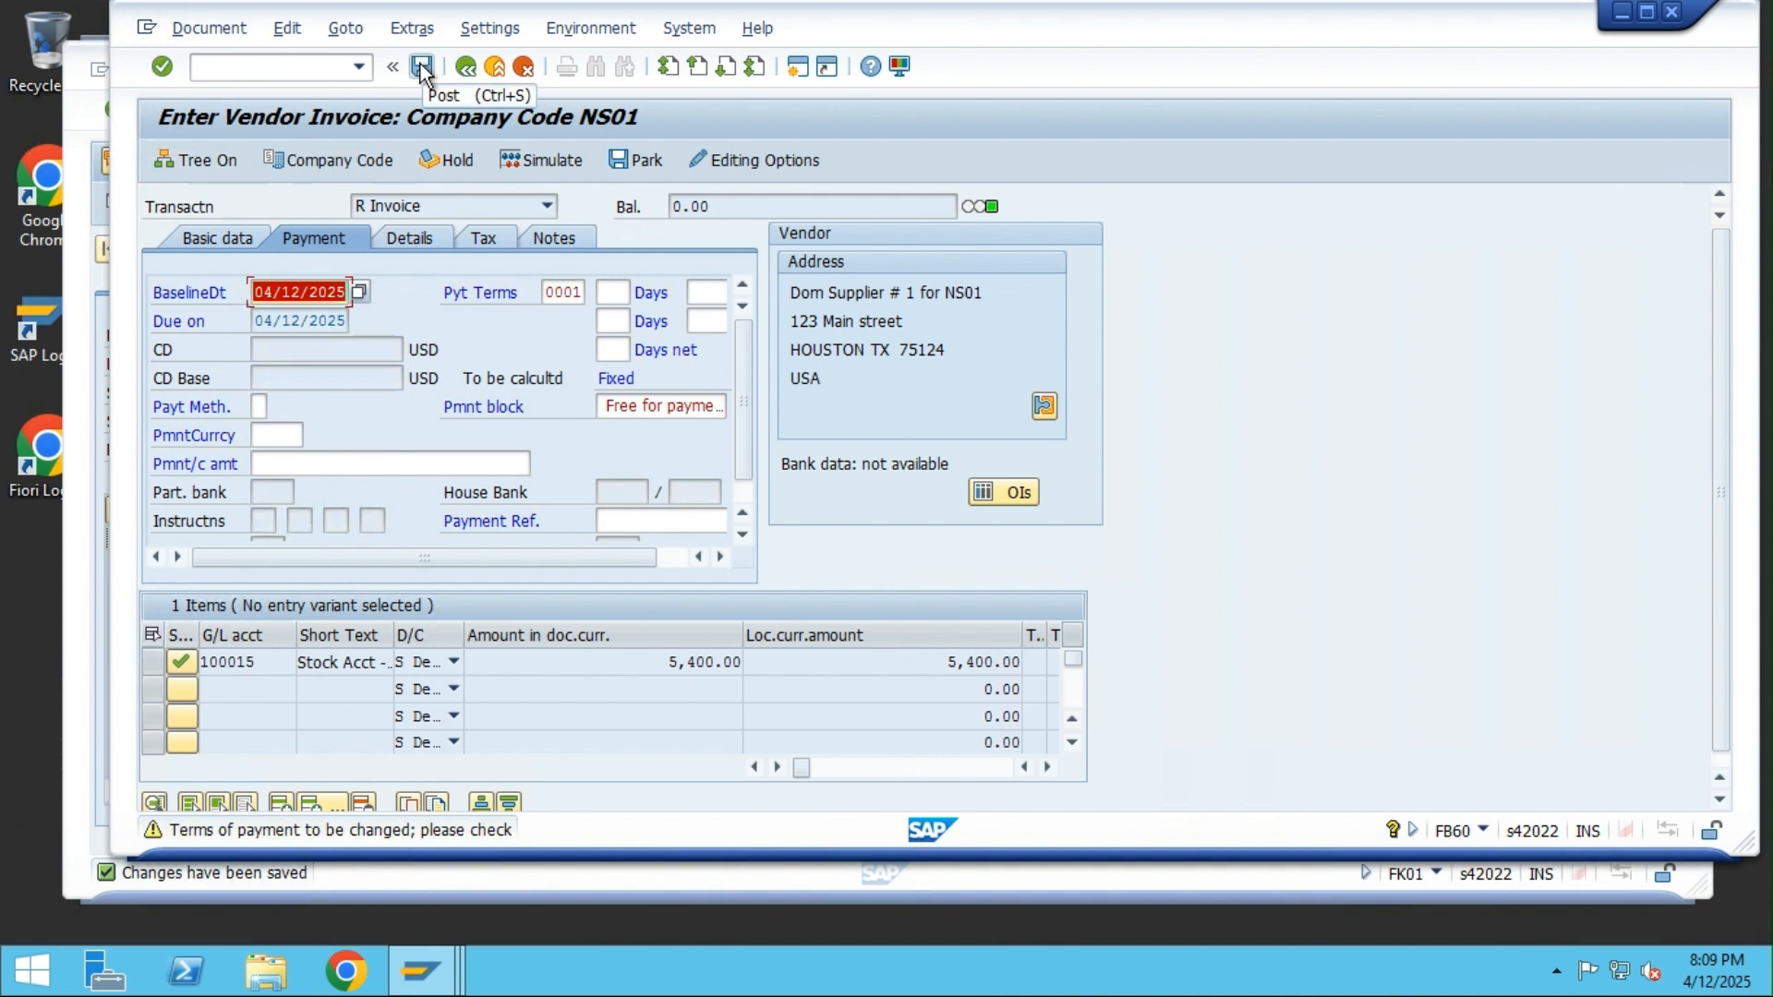
{"action": "left_click", "coordinate": [163, 66]}
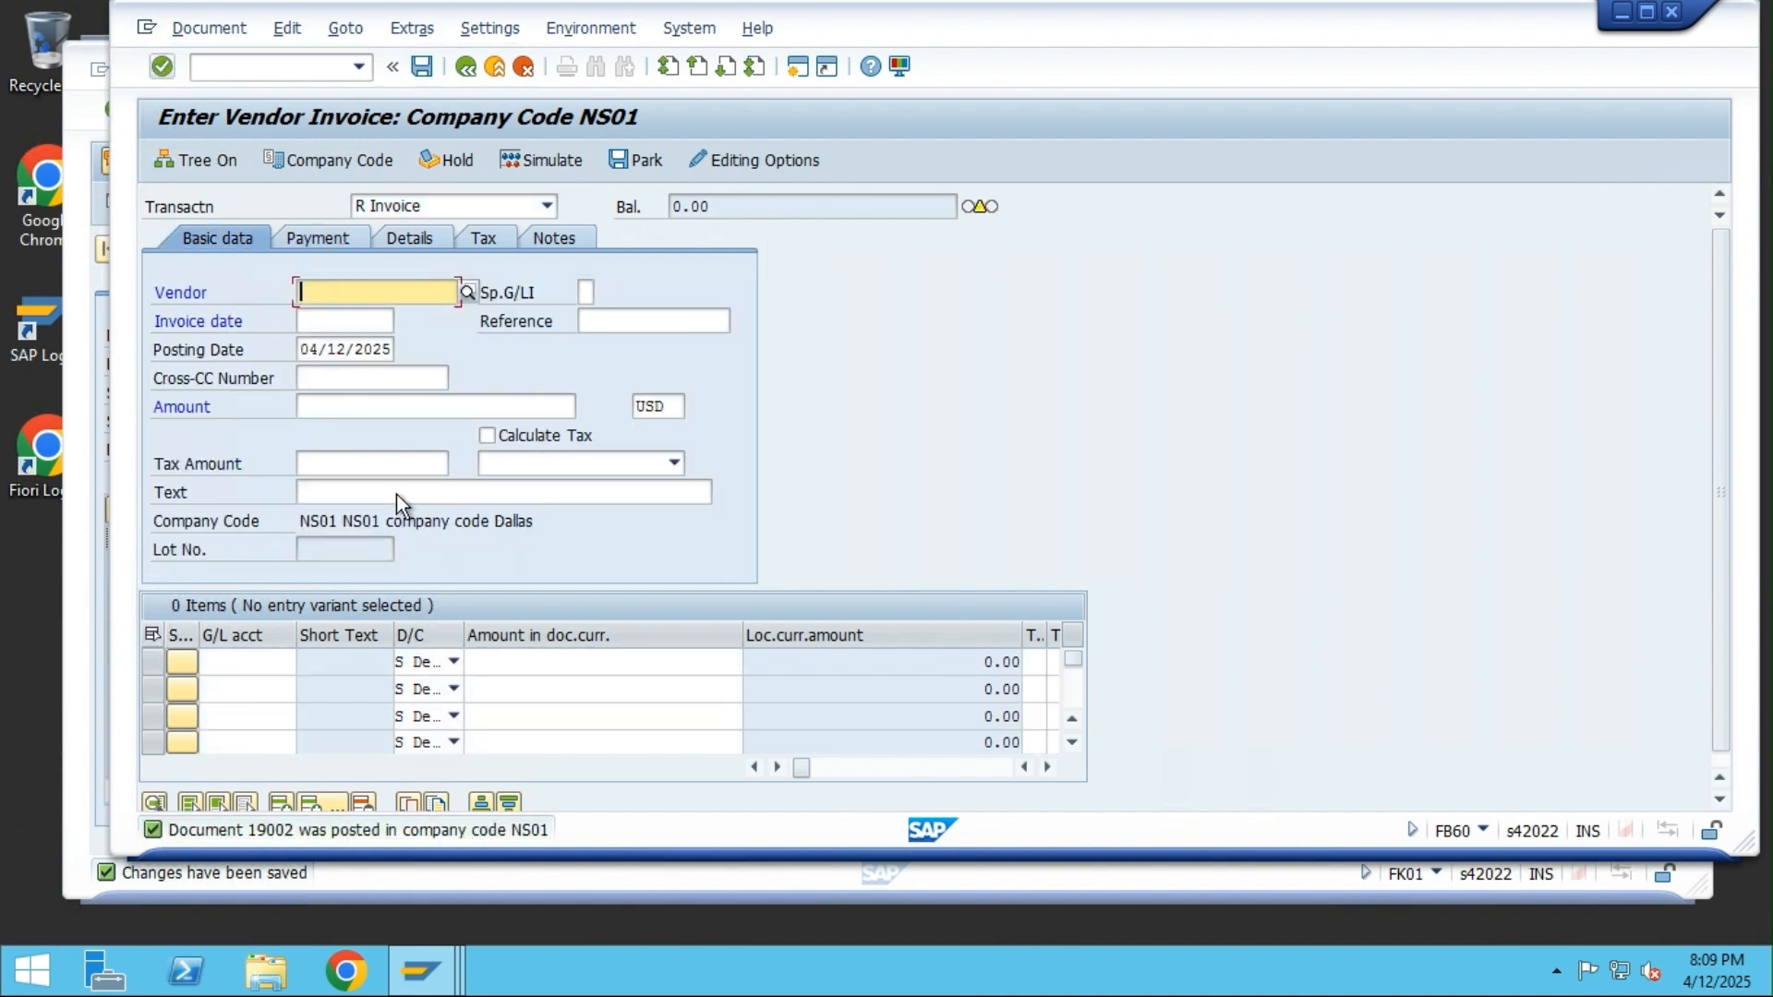
Display the posted invoice document and switch it to the General Ledger View
{"action": "left_click", "coordinate": [185, 30]}
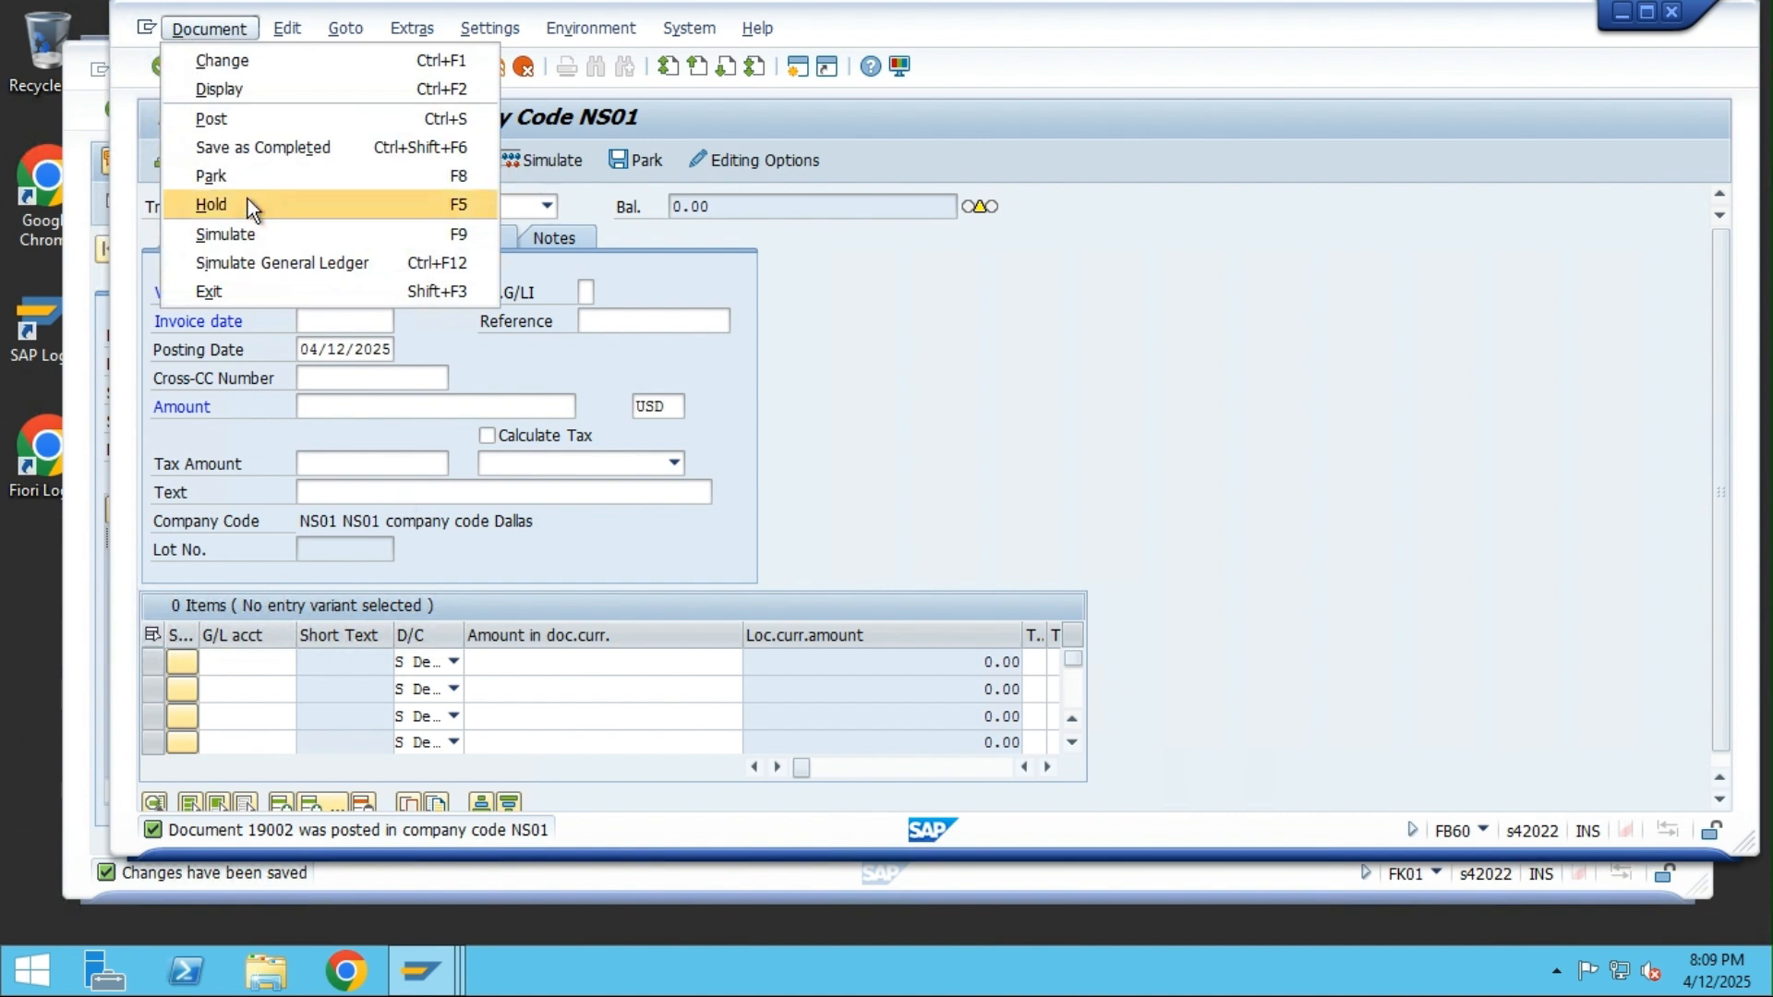
{"action": "left_click", "coordinate": [251, 96]}
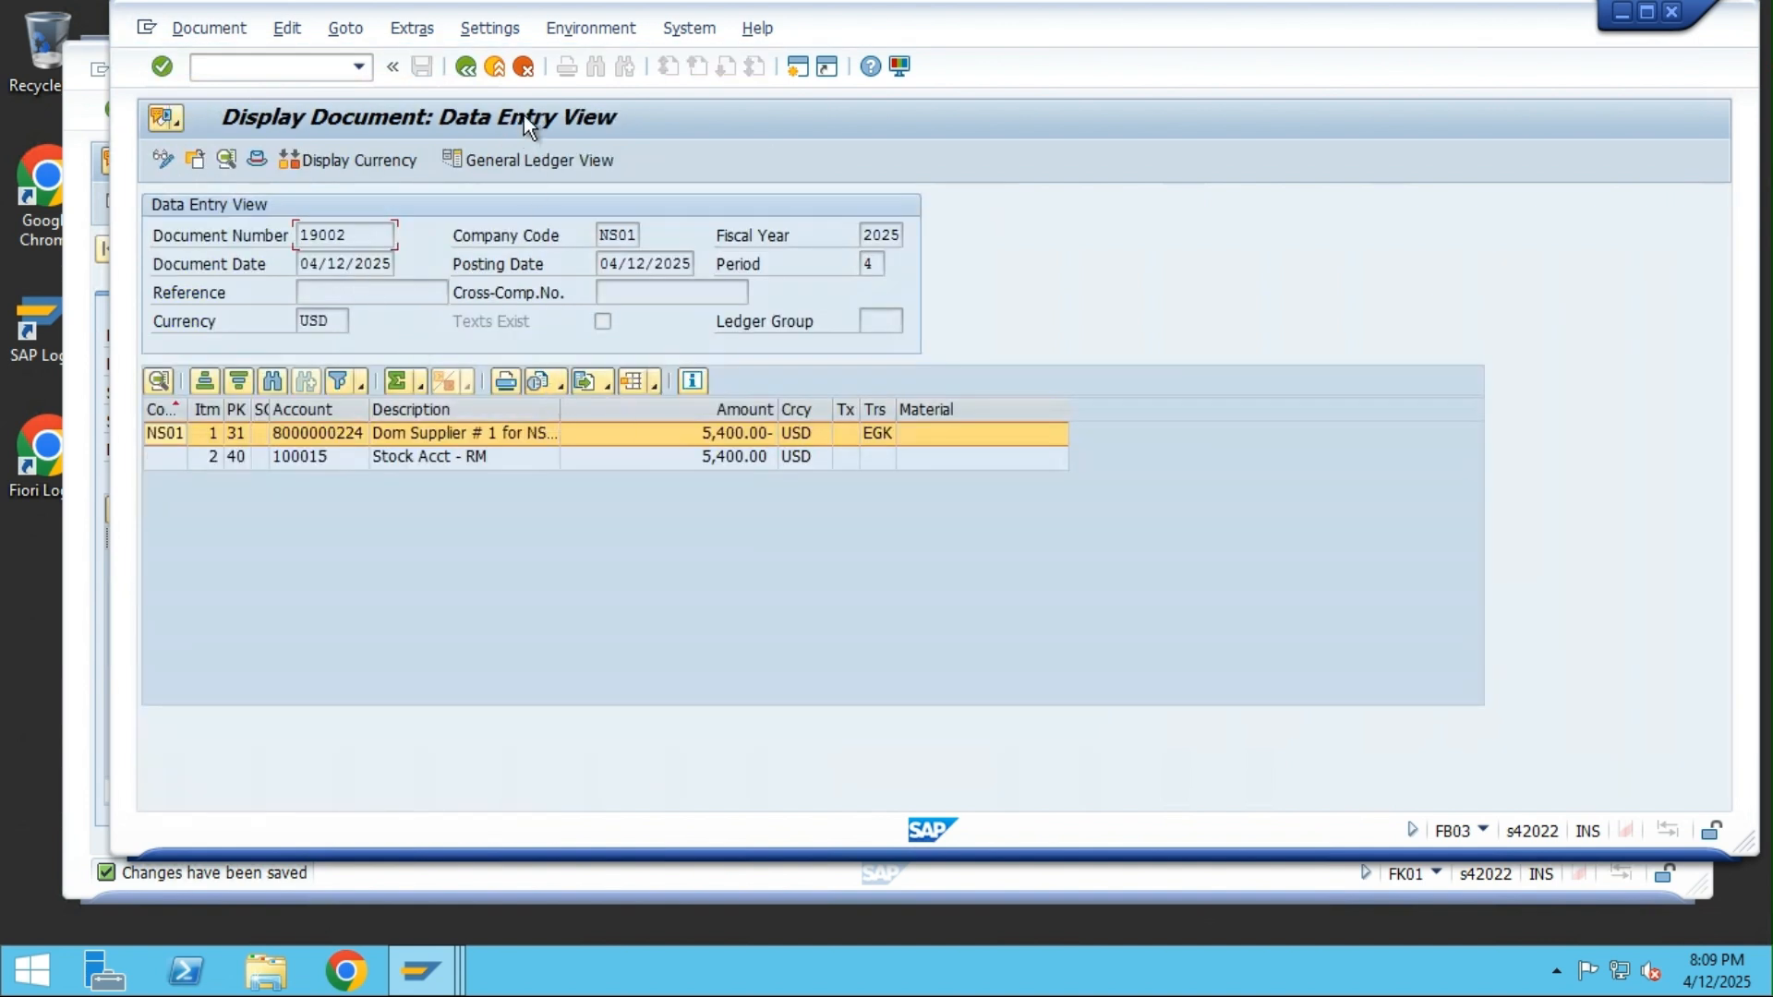
{"action": "left_click", "coordinate": [506, 155]}
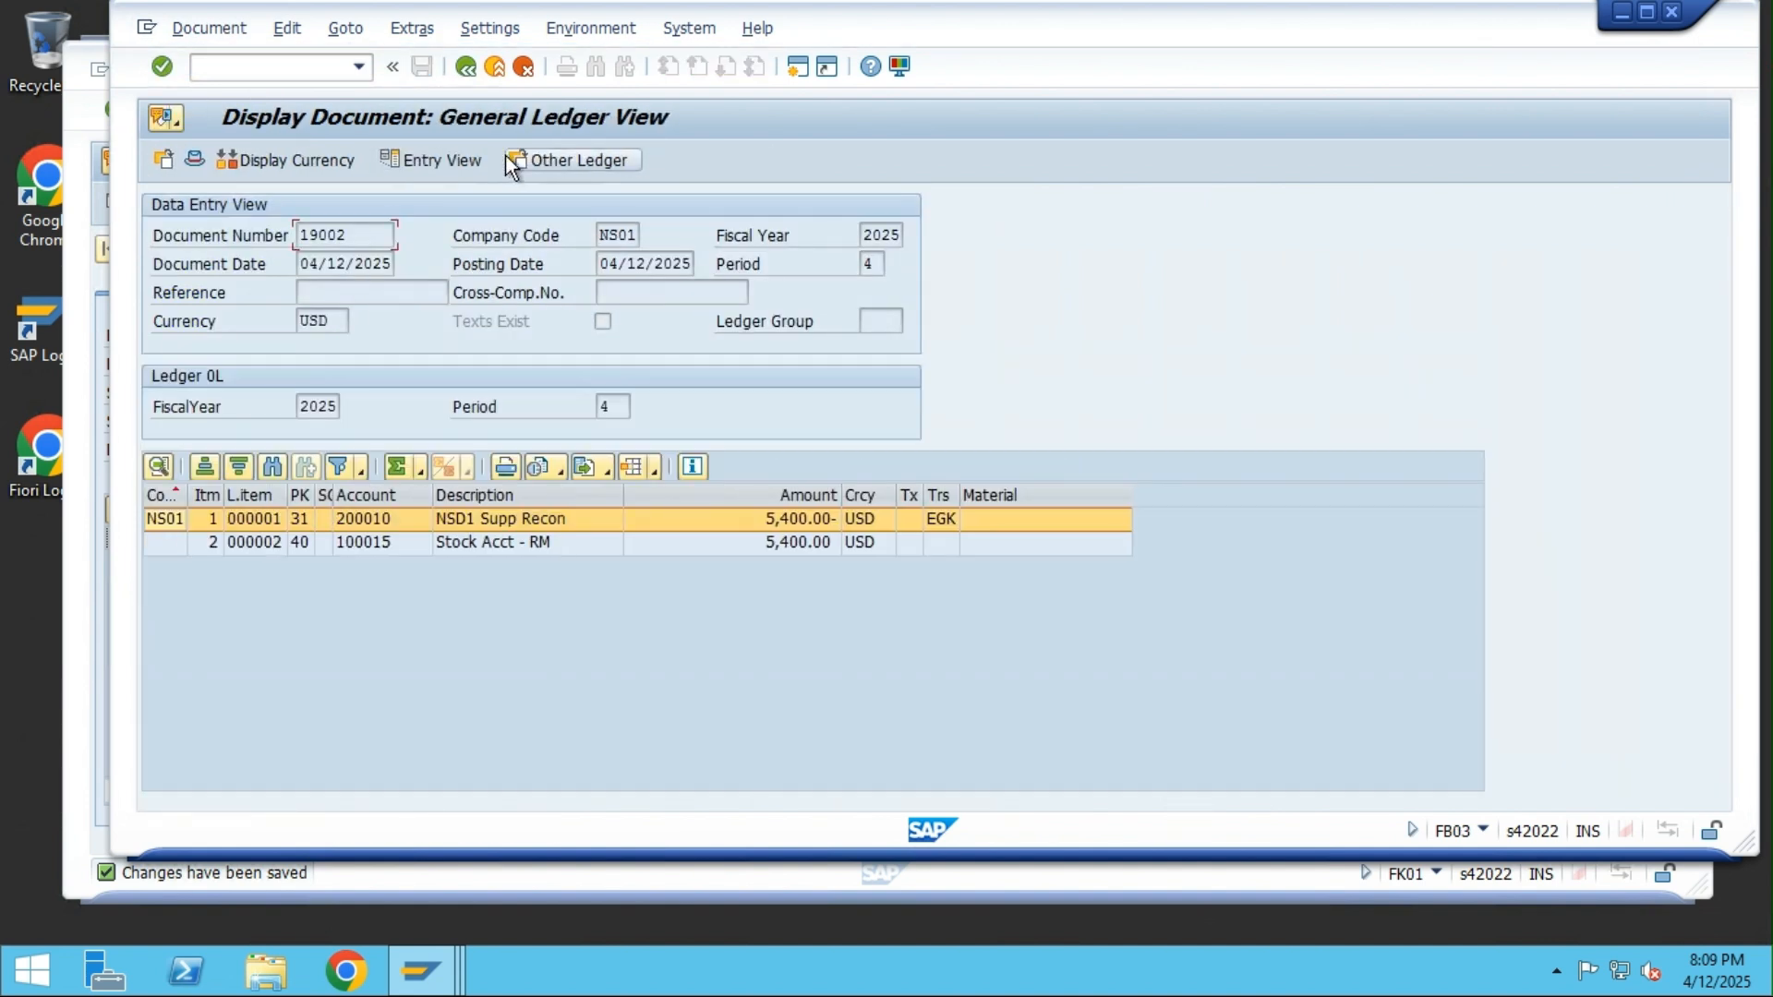